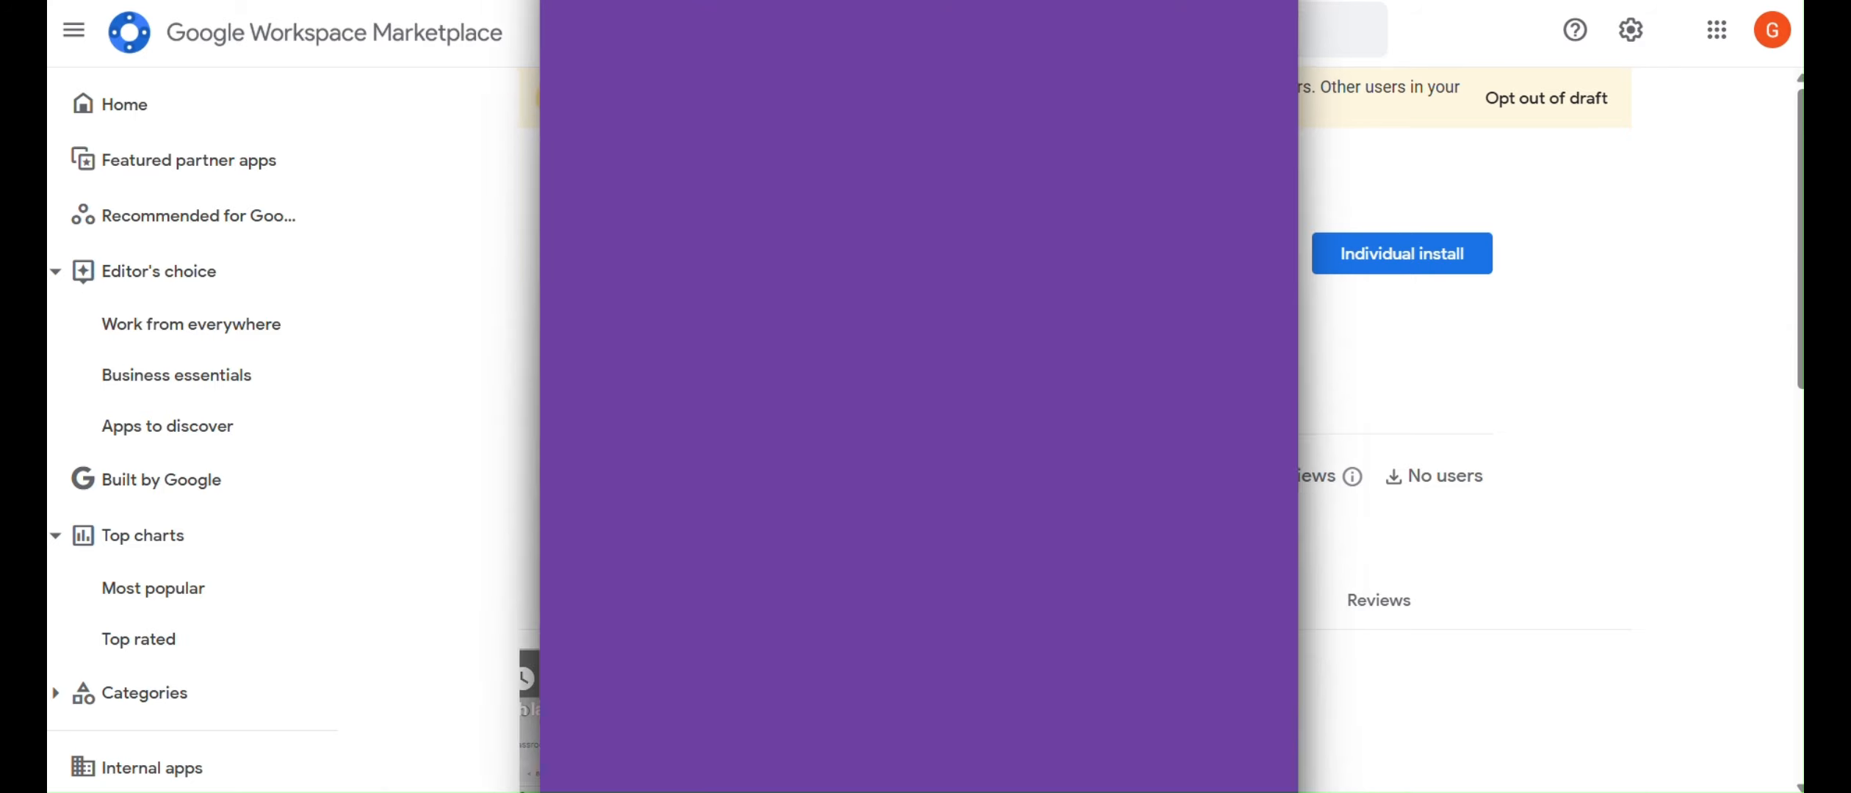
Move and resize the sign-in popup, then choose the GC API Setup Account.
{"action": "left_click_drag", "start_coordinate": [665, 33], "coordinate": [215, 32]}
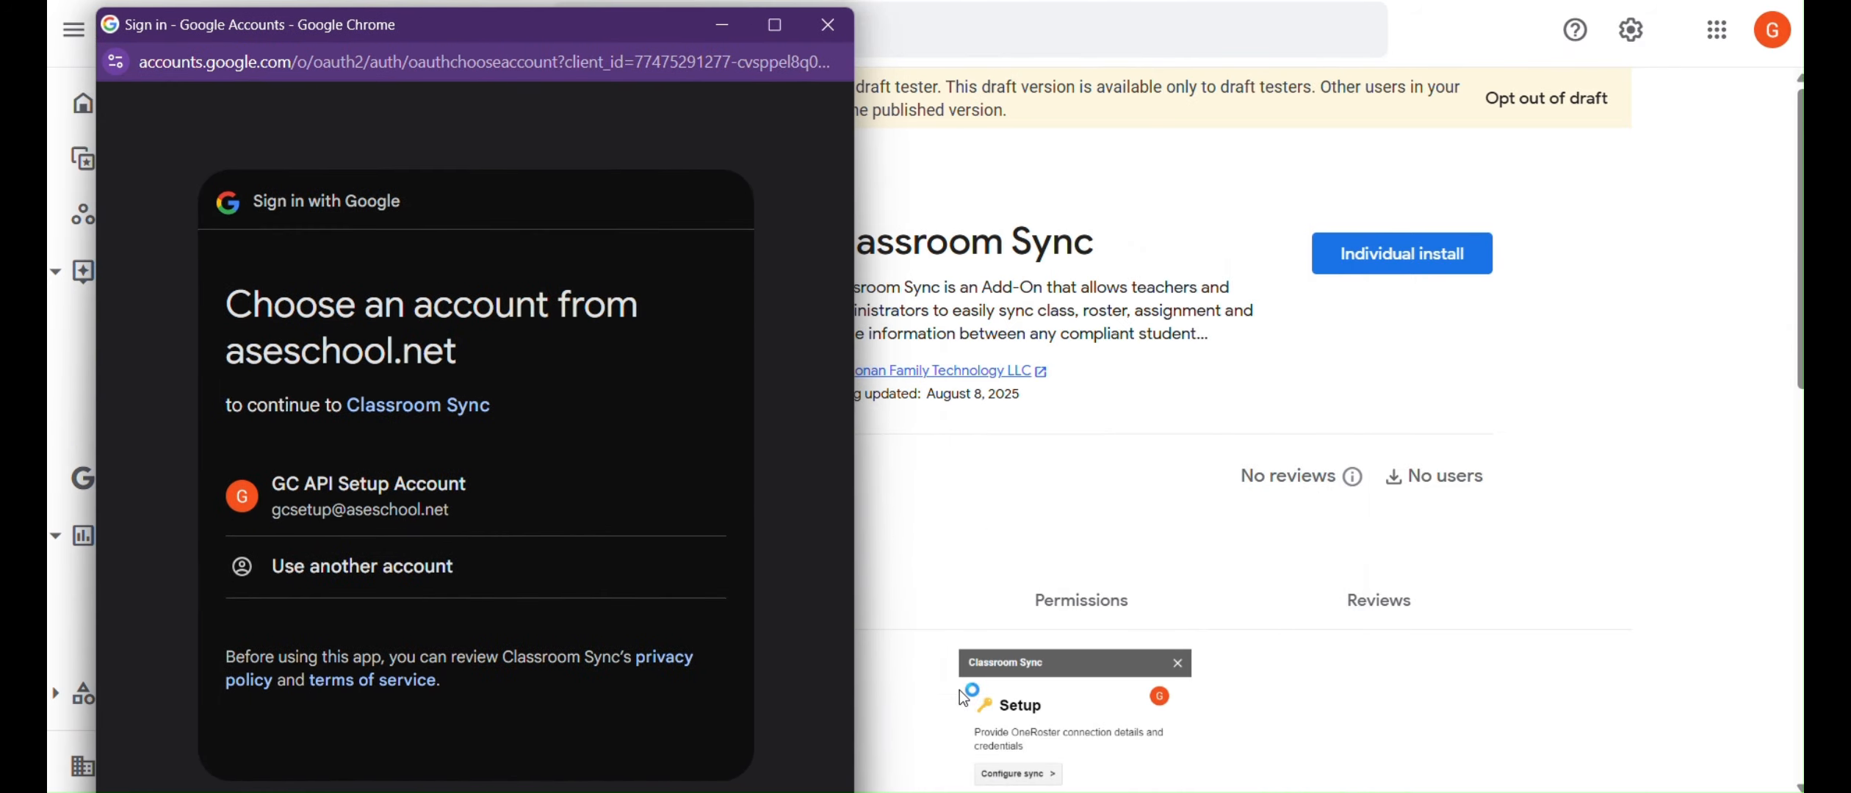
{"action": "left_click_drag", "start_coordinate": [852, 566], "coordinate": [1793, 488]}
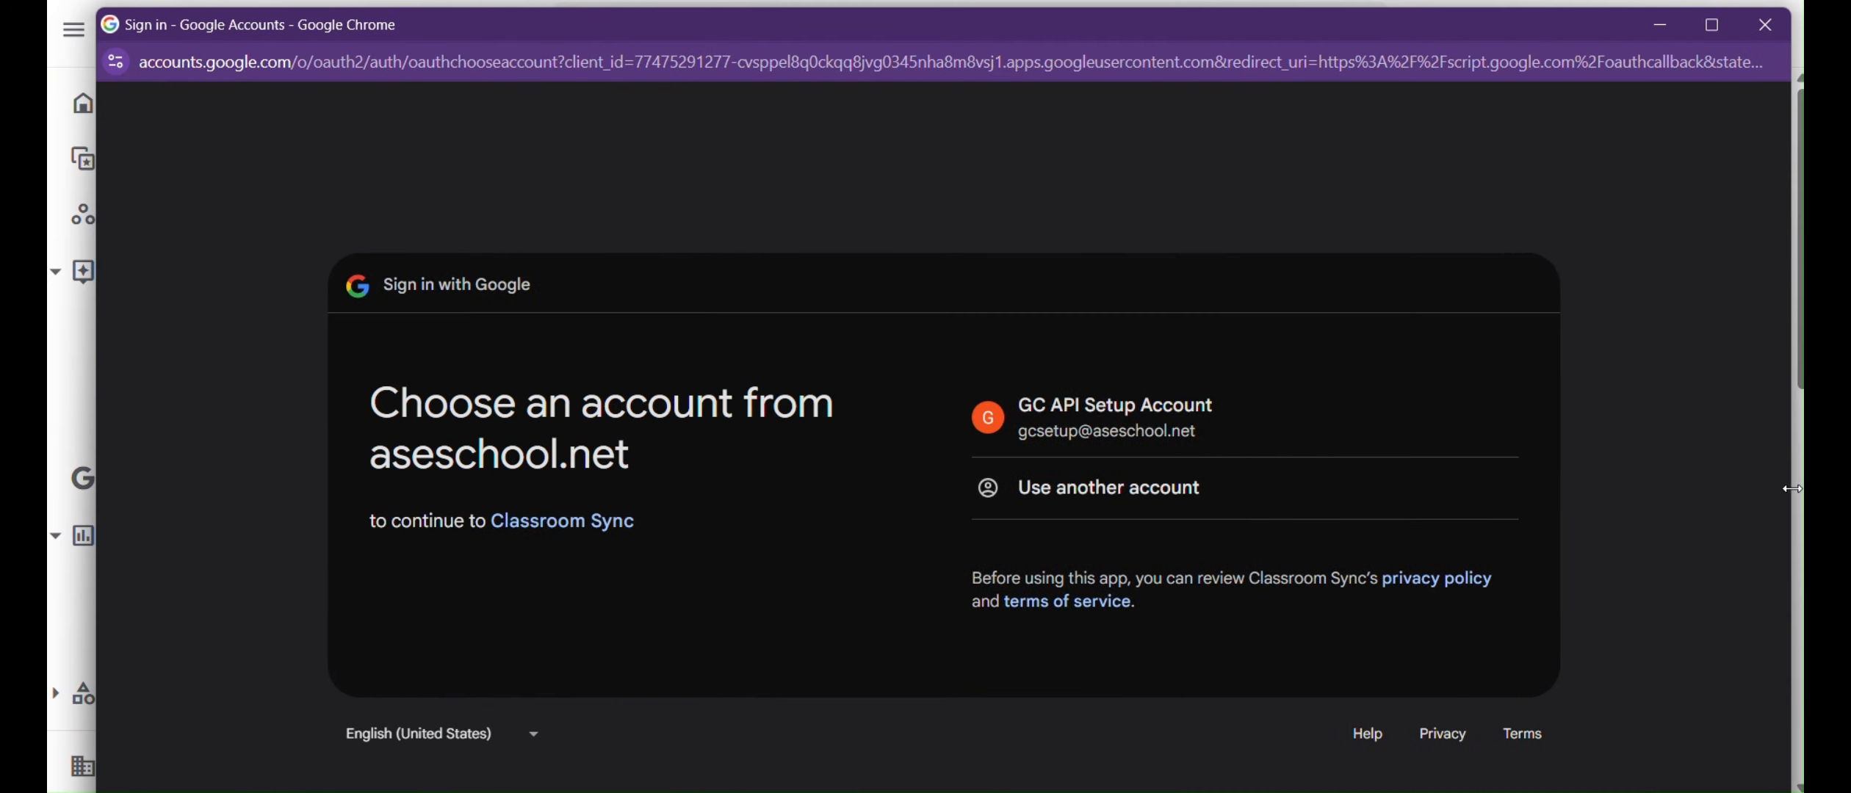
{"action": "left_click_drag", "start_coordinate": [864, 9], "coordinate": [916, 31]}
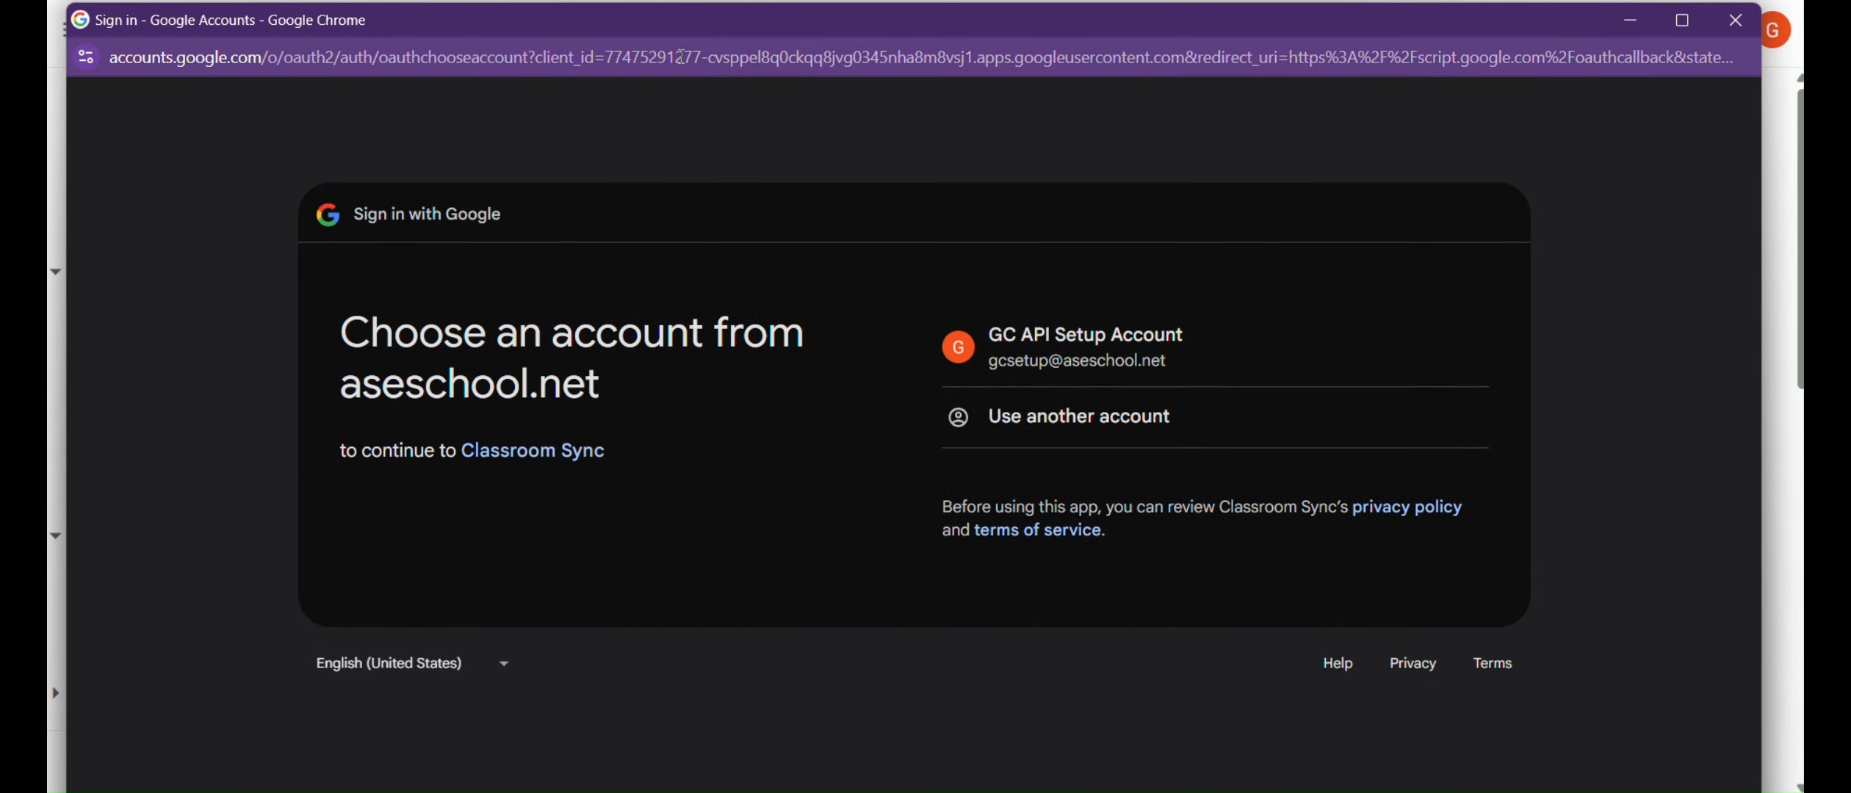
{"action": "double_click", "coordinate": [704, 57]}
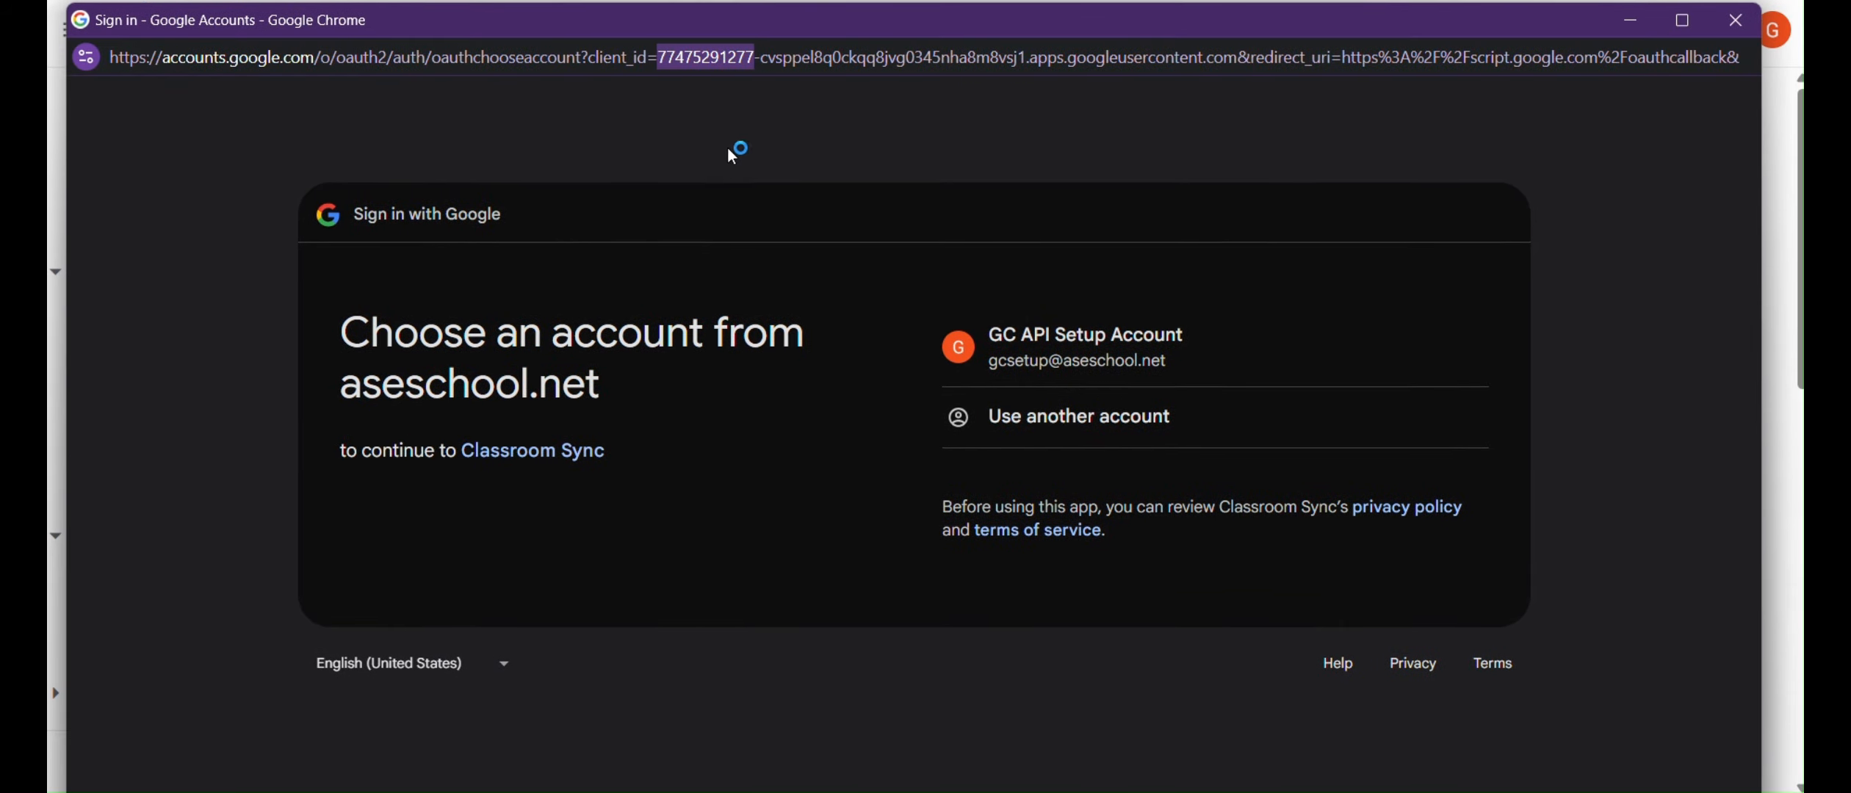
{"action": "left_click", "coordinate": [905, 155]}
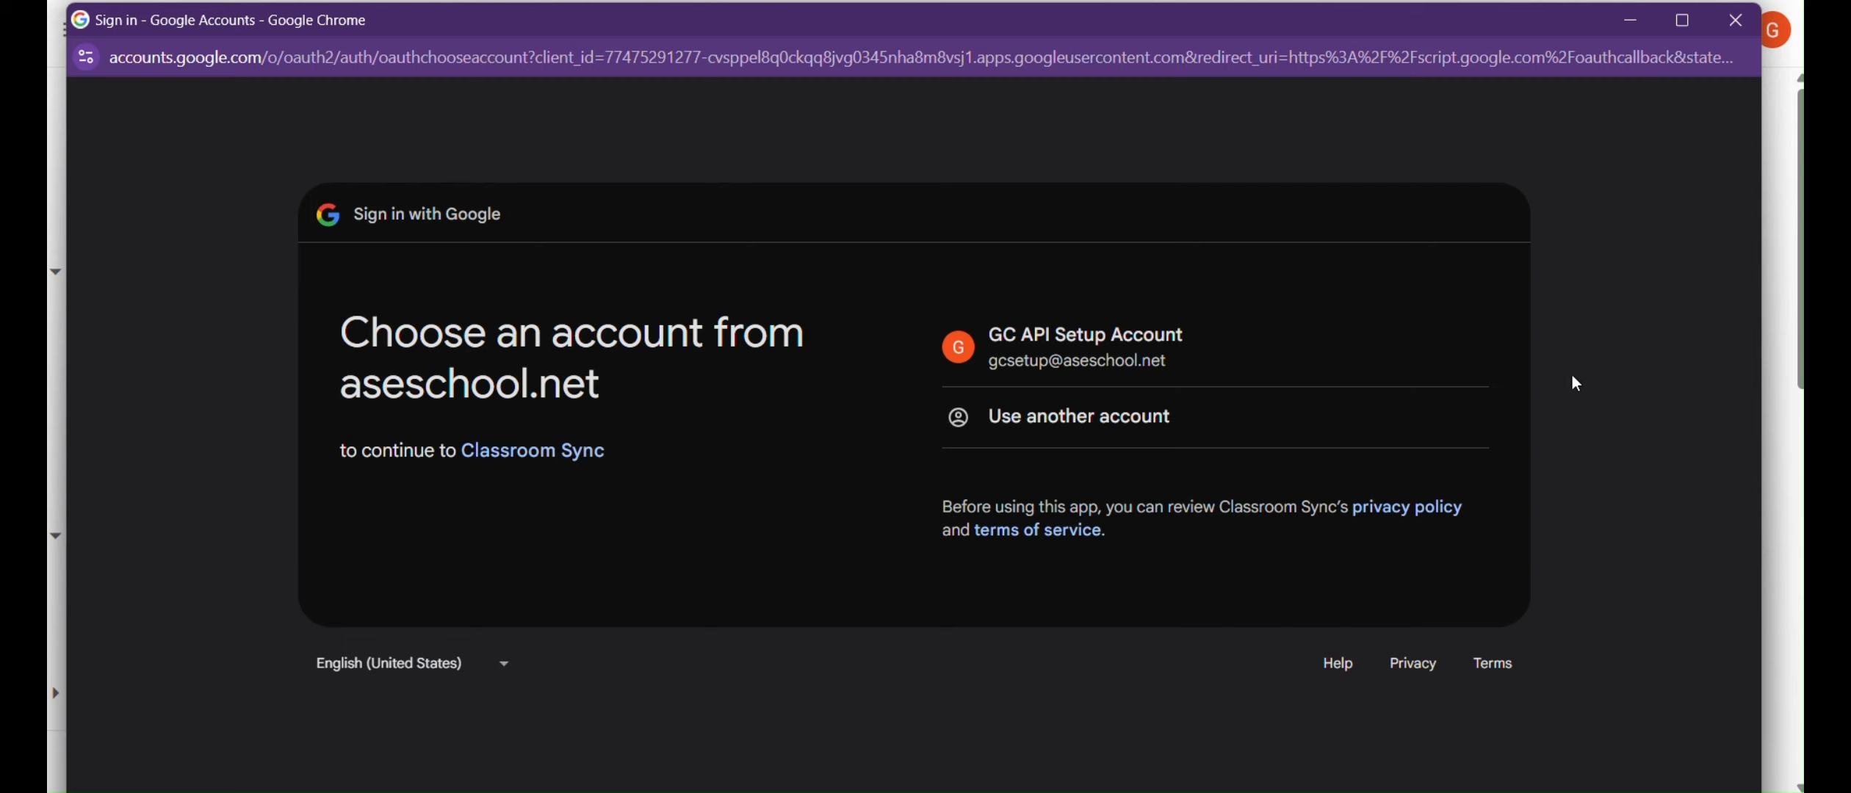
{"action": "left_click", "coordinate": [1072, 349]}
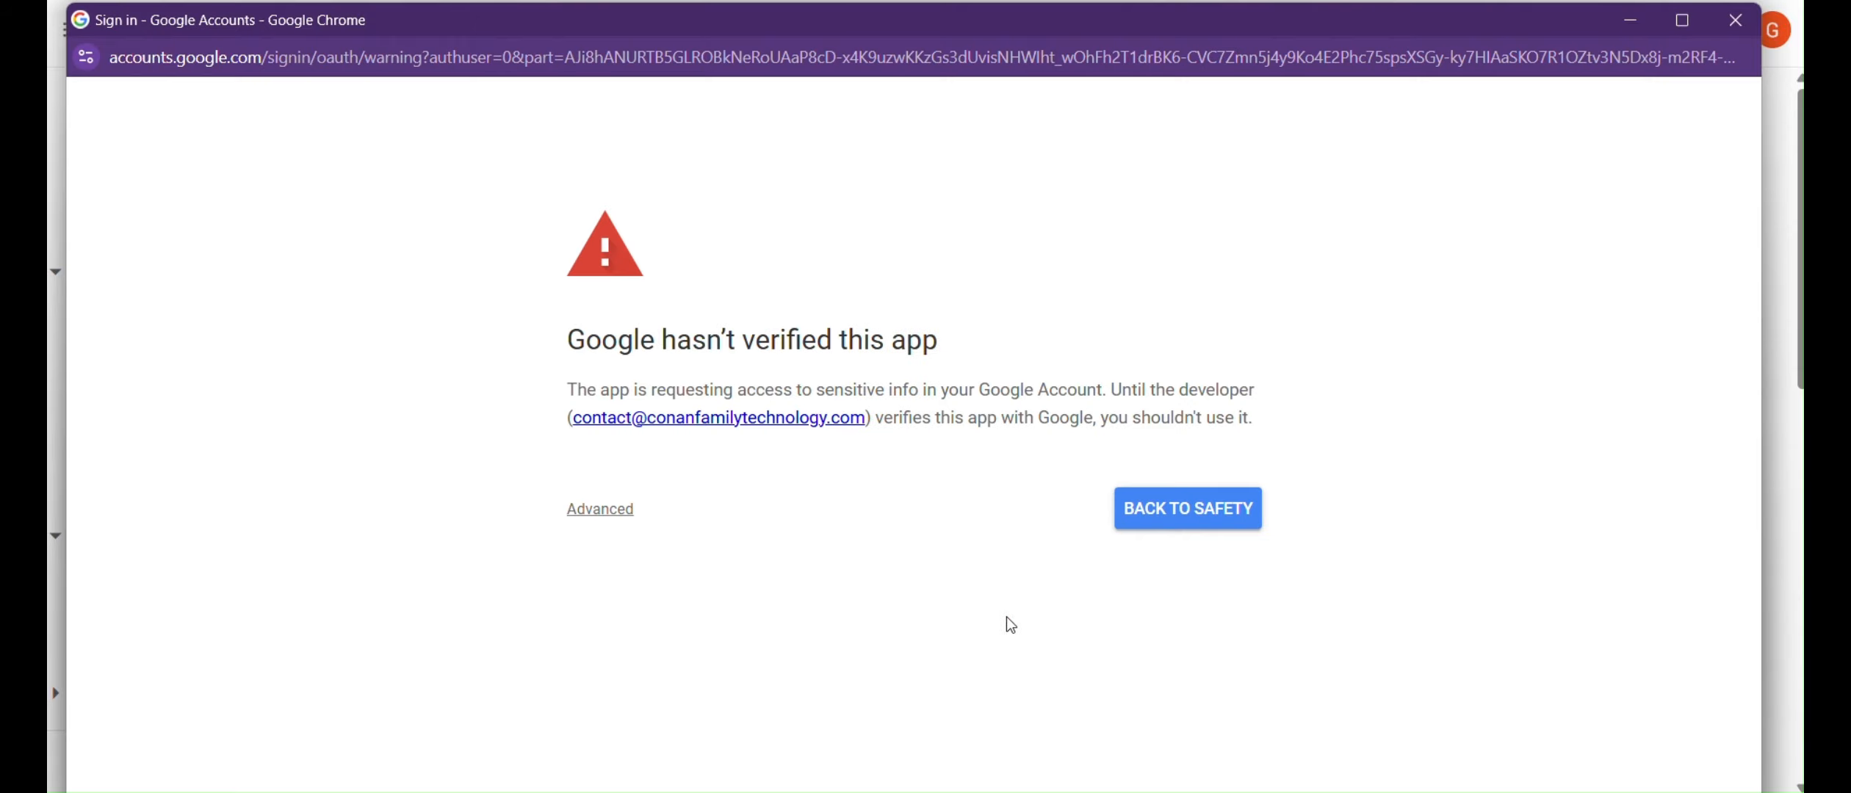
Expand Advanced on the unverified-app warning and proceed to Classroom Sync (unsafe).
{"action": "left_click_drag", "start_coordinate": [971, 350], "coordinate": [543, 399]}
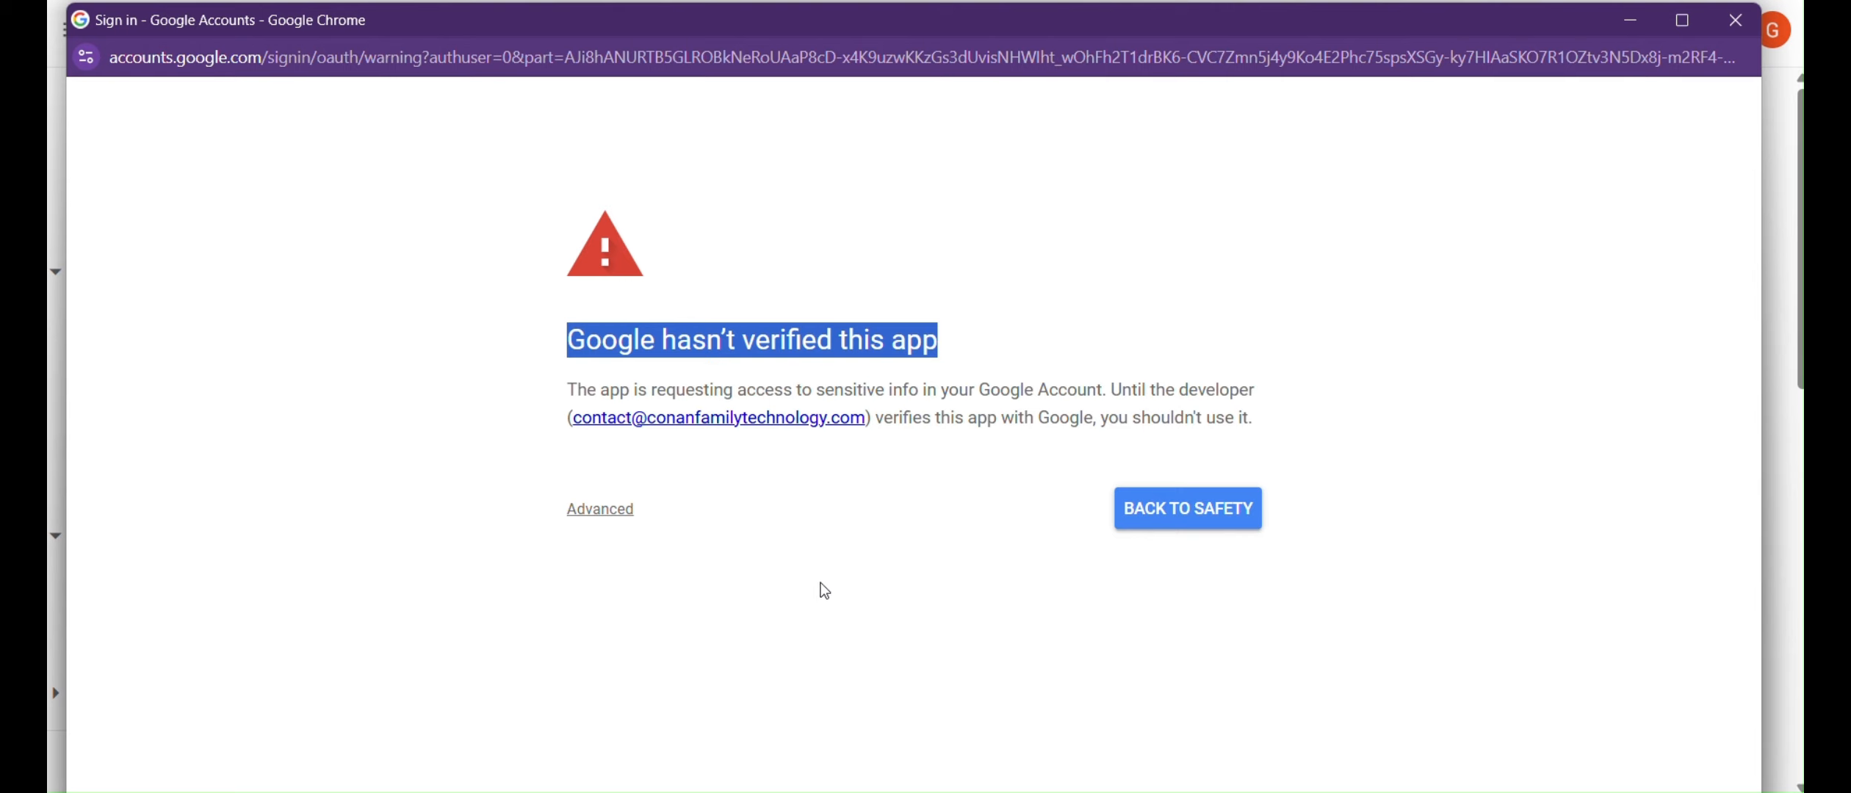
{"action": "left_click", "coordinate": [773, 523]}
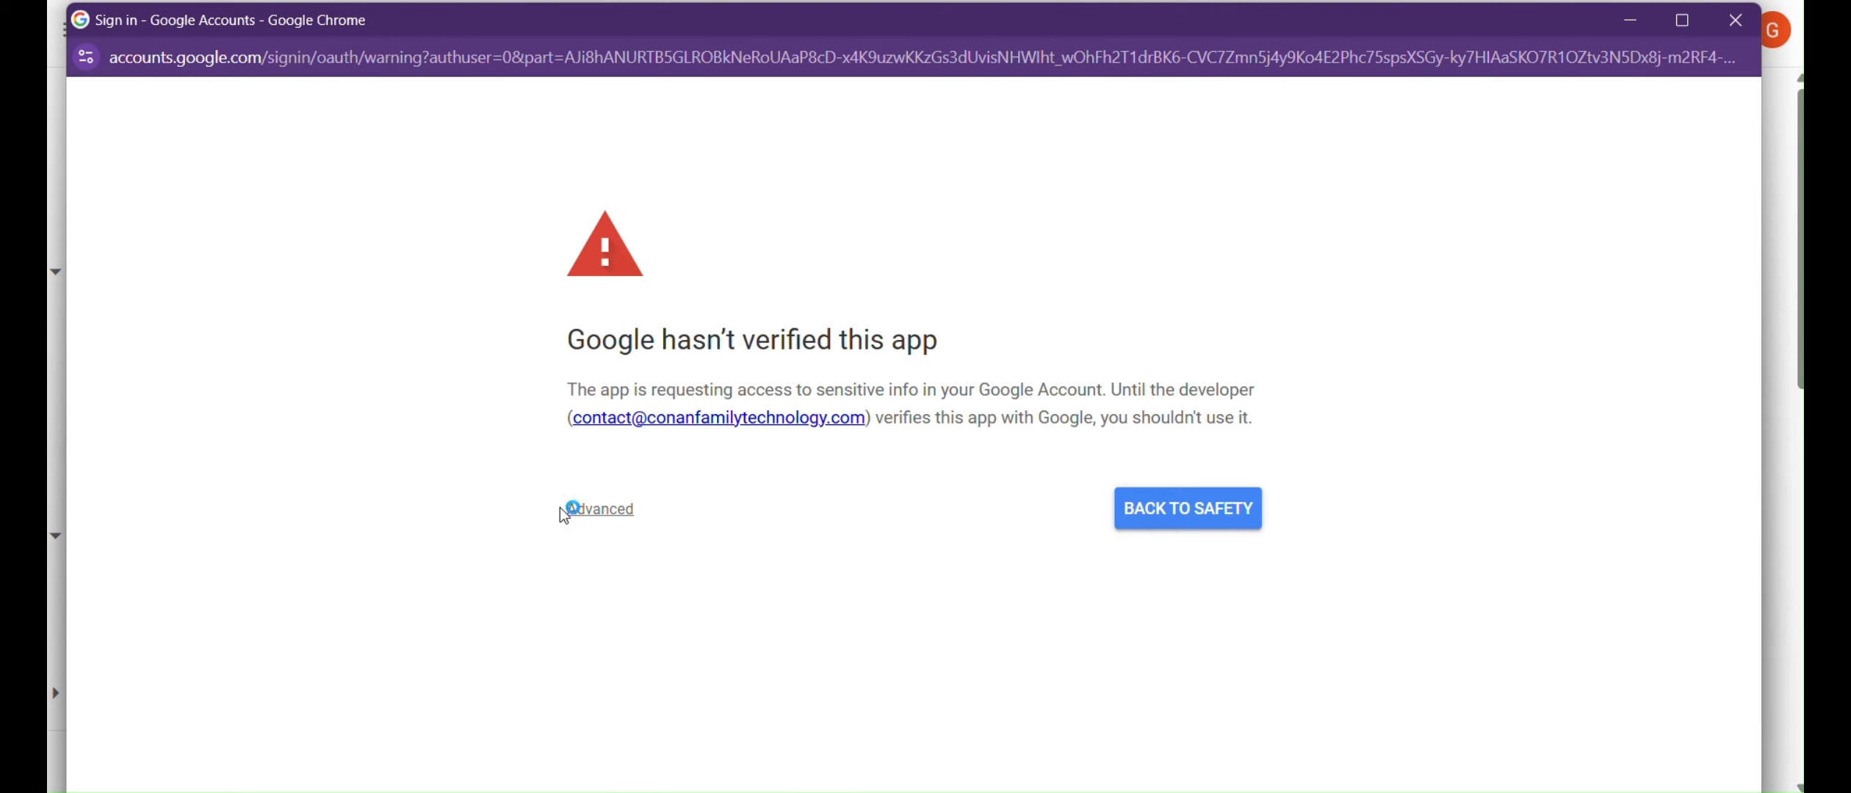
{"action": "left_click", "coordinate": [630, 518]}
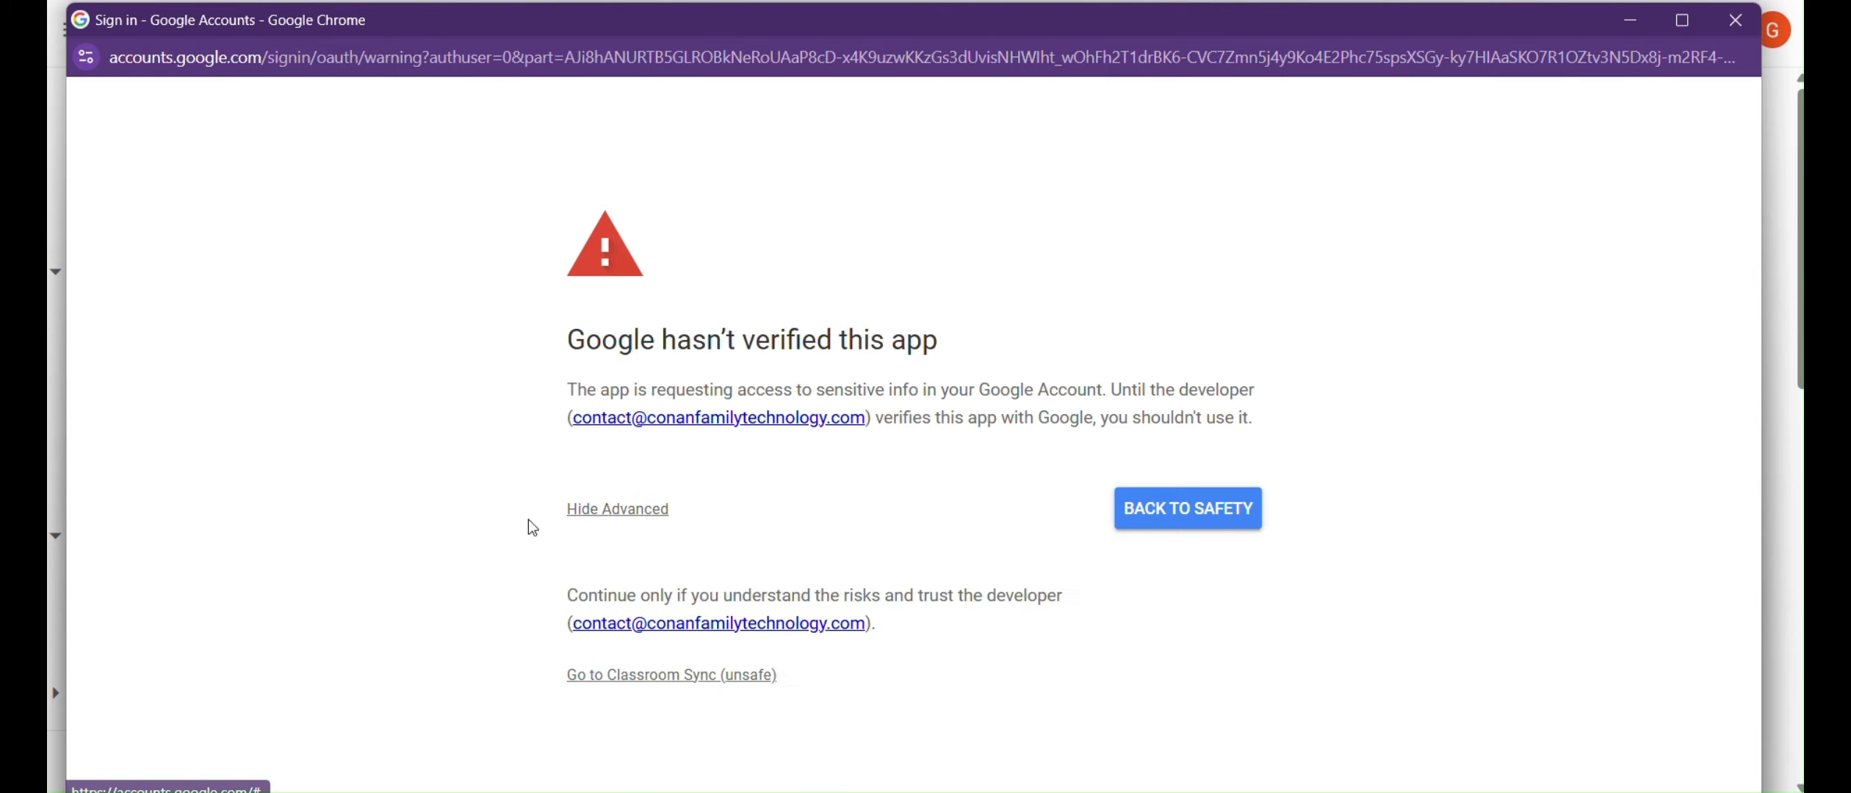
{"action": "left_click", "coordinate": [688, 677]}
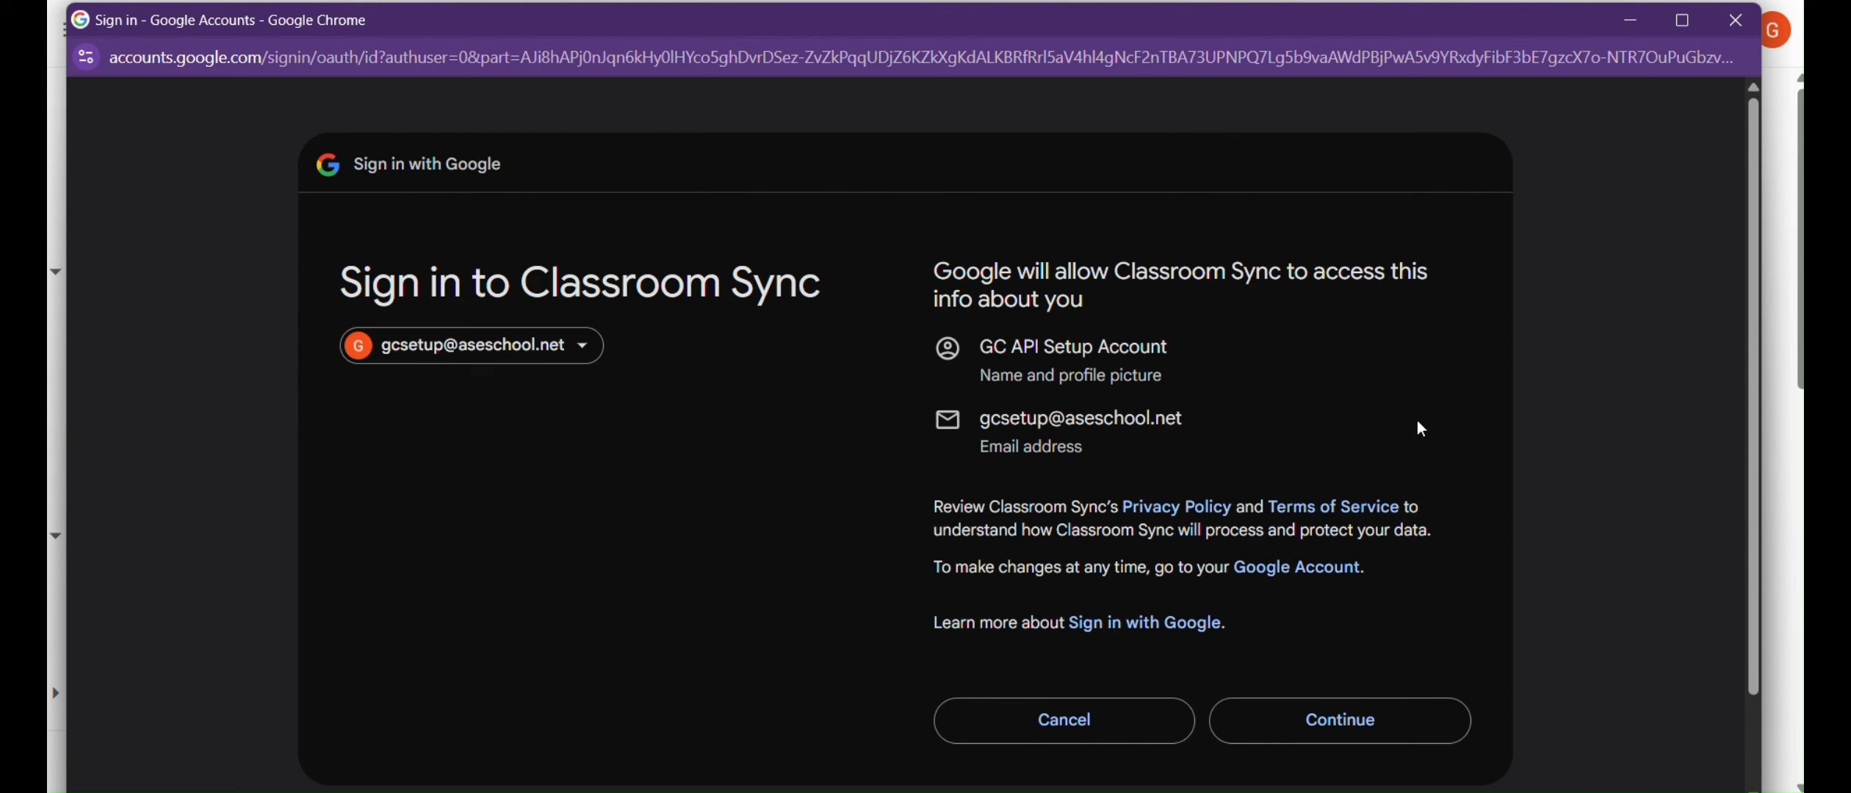
Continue past the shared profile info page for Classroom Sync.
{"action": "left_click_drag", "start_coordinate": [1110, 462], "coordinate": [814, 313]}
{"action": "left_click", "coordinate": [1311, 415]}
{"action": "left_click", "coordinate": [1415, 723]}
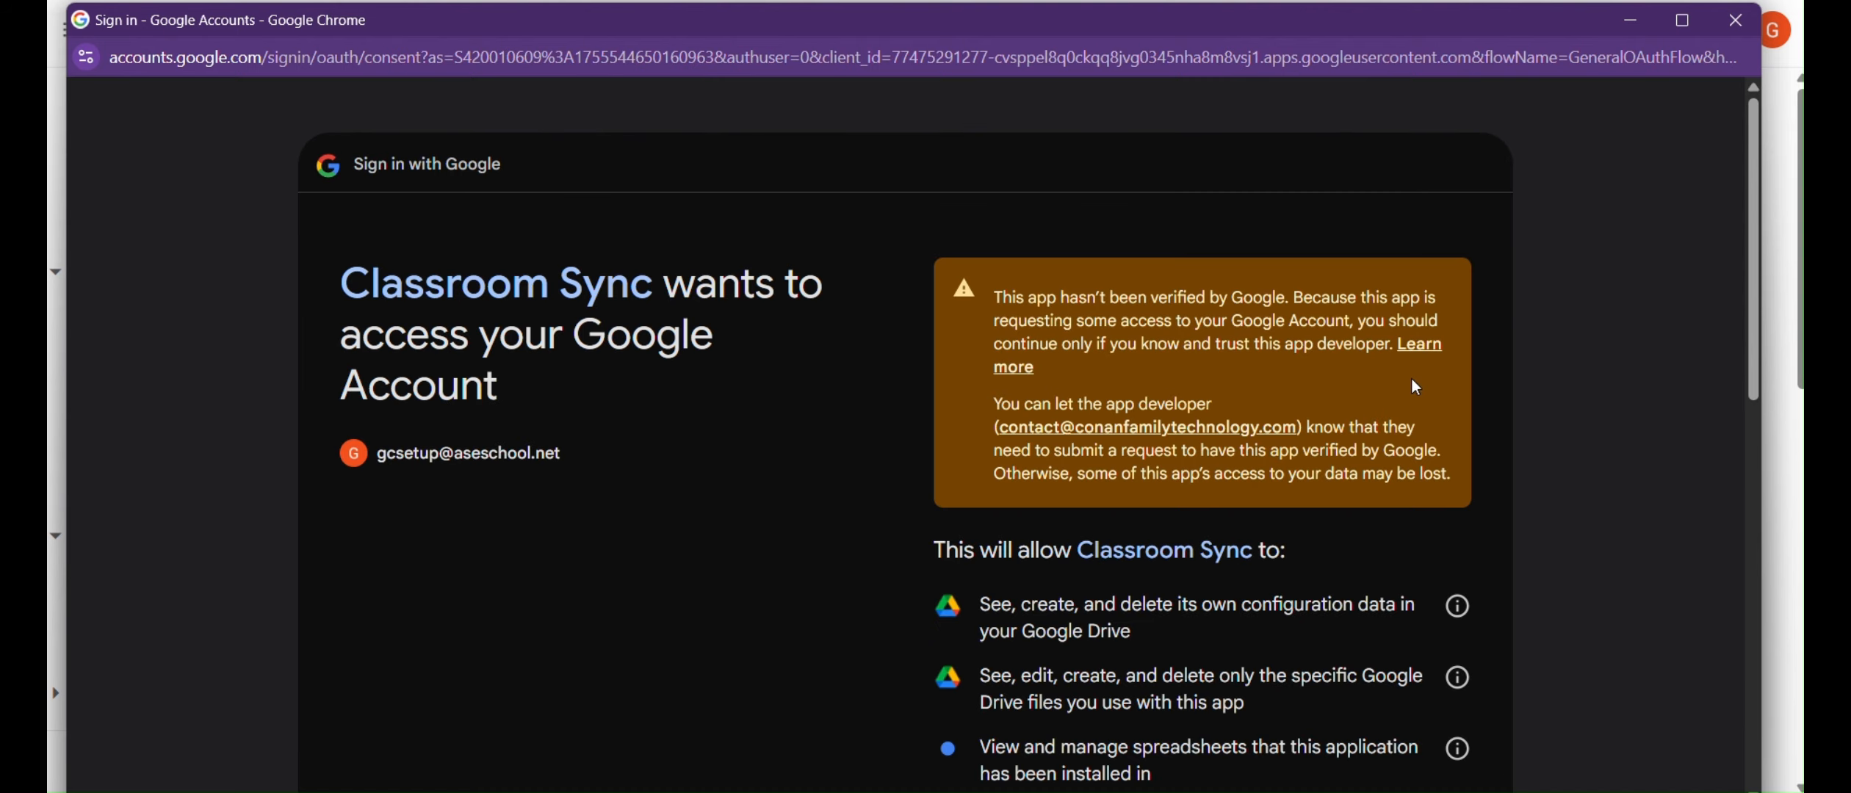
Scroll through the requested permissions, reviewing the first entries and Drive files access.
{"action": "scroll", "coordinate": [1224, 377], "scroll_direction": "down", "scroll_amount": 5}
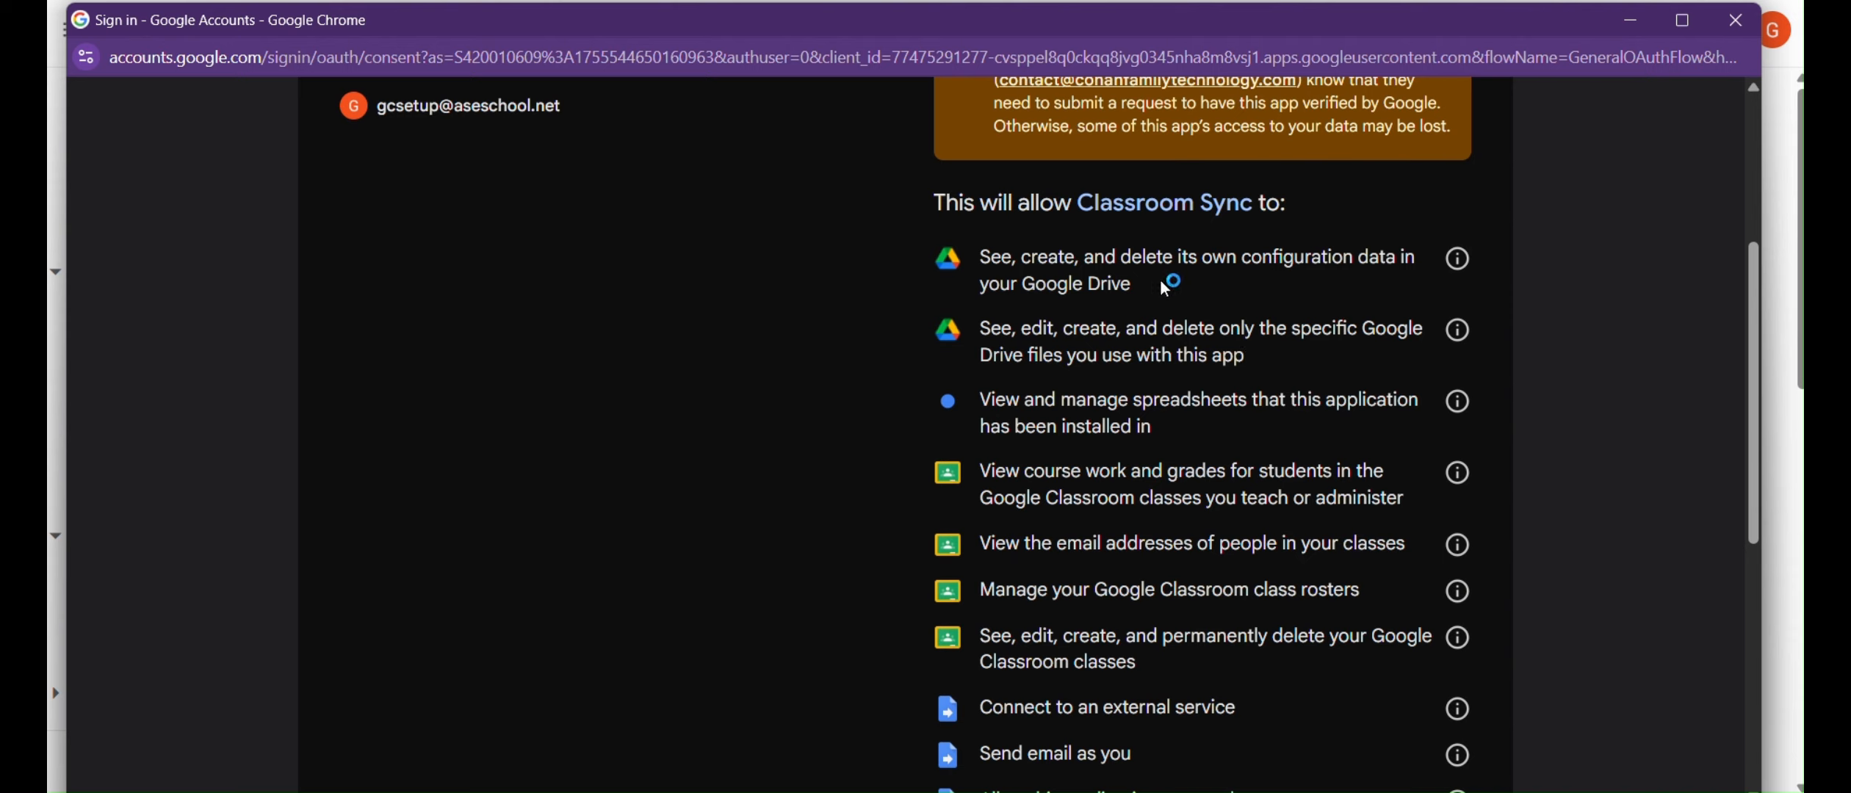
{"action": "left_click_drag", "start_coordinate": [1160, 280], "coordinate": [971, 258]}
{"action": "left_click", "coordinate": [1205, 278]}
{"action": "left_click_drag", "start_coordinate": [1263, 360], "coordinate": [983, 331]}
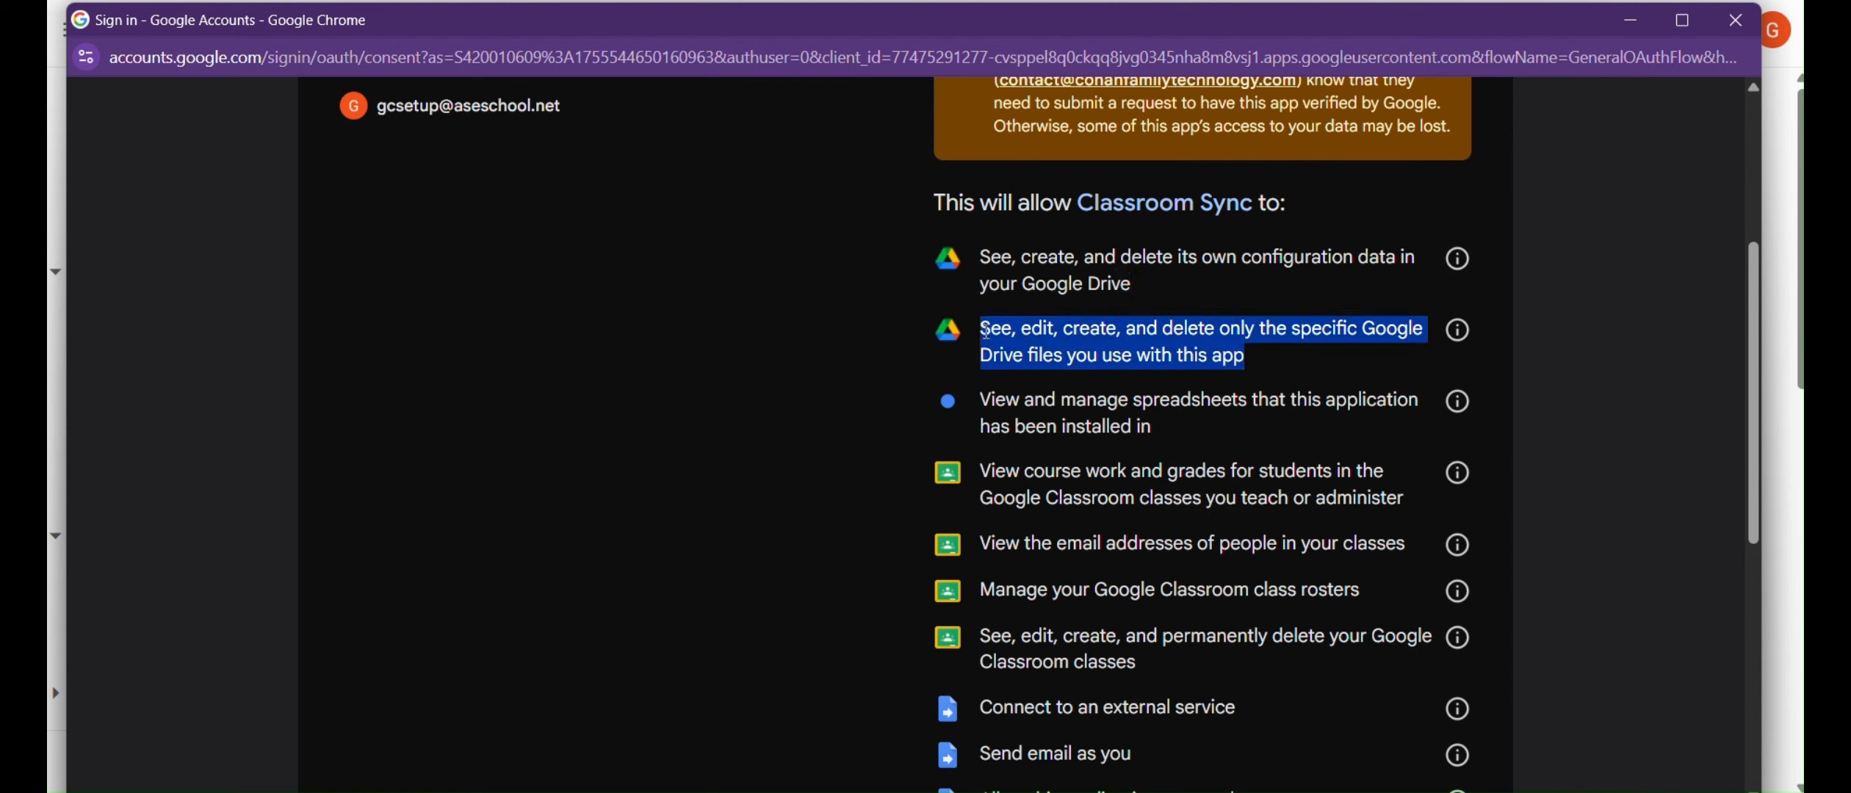
{"action": "left_click", "coordinate": [1265, 361]}
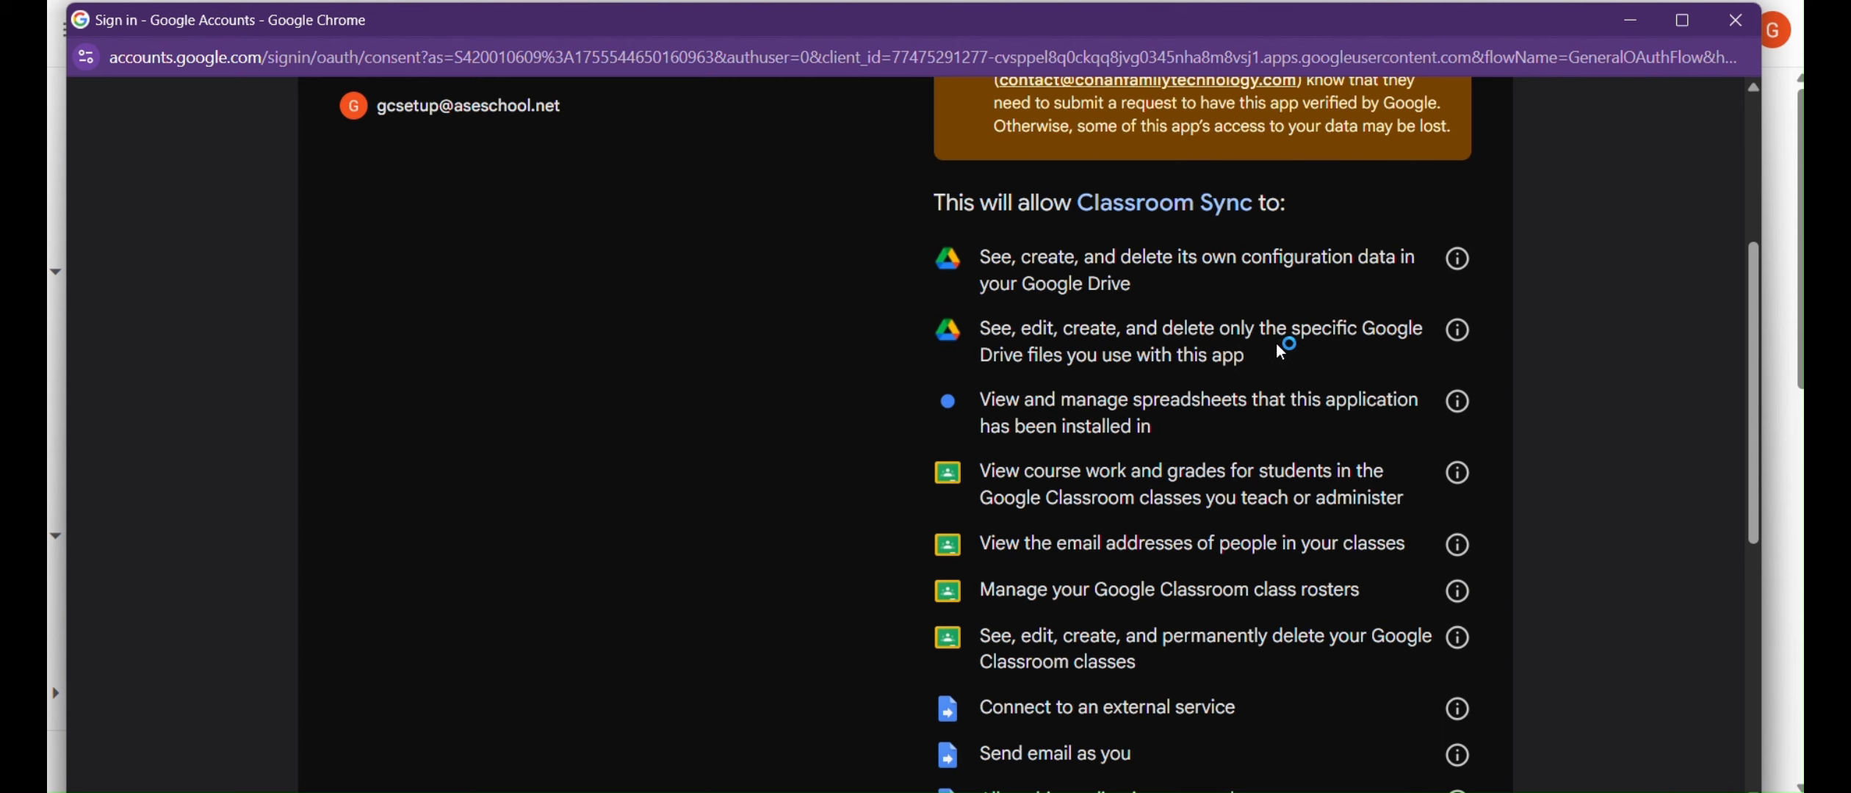
{"action": "scroll", "coordinate": [1280, 347], "scroll_direction": "down", "scroll_amount": 2}
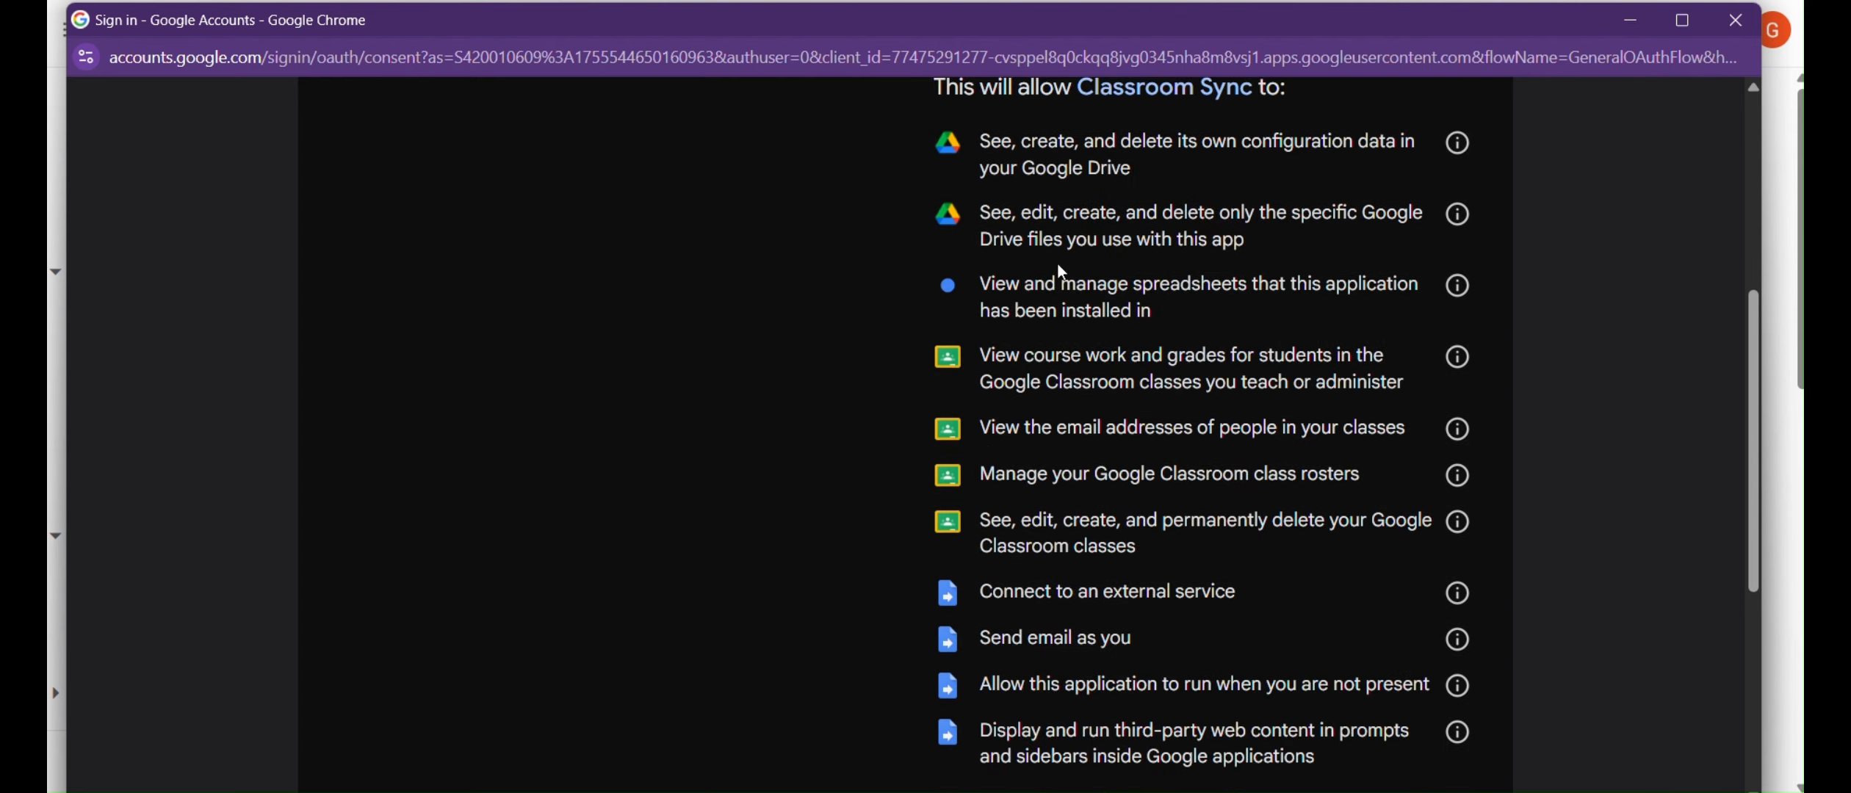
{"action": "triple_click", "coordinate": [1171, 310]}
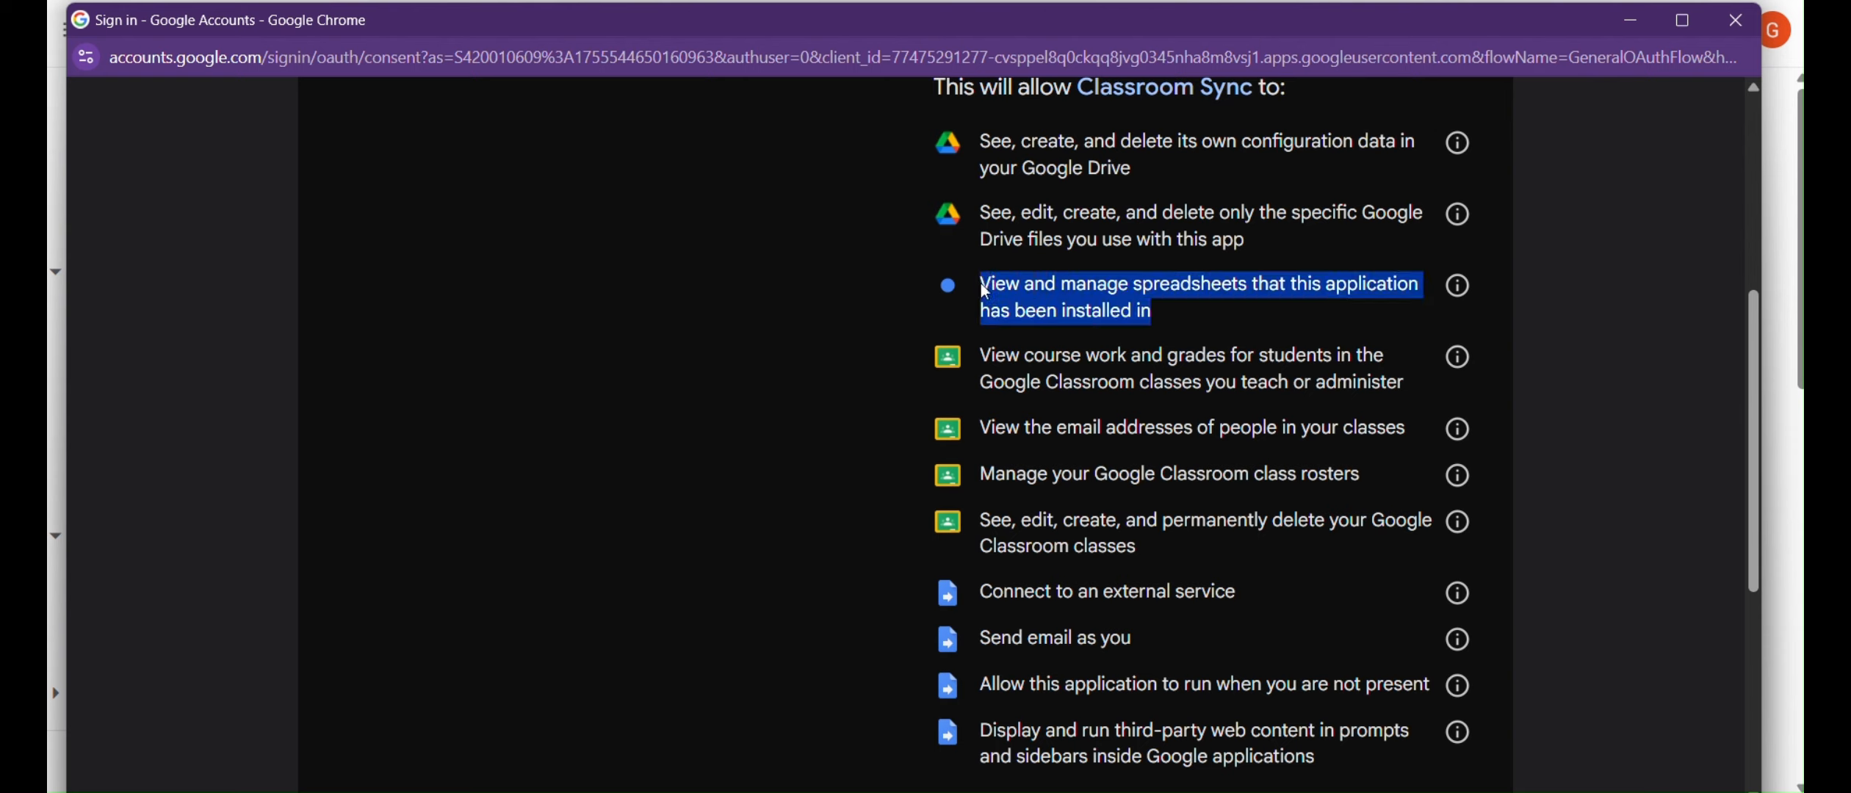
{"action": "left_click", "coordinate": [1180, 316]}
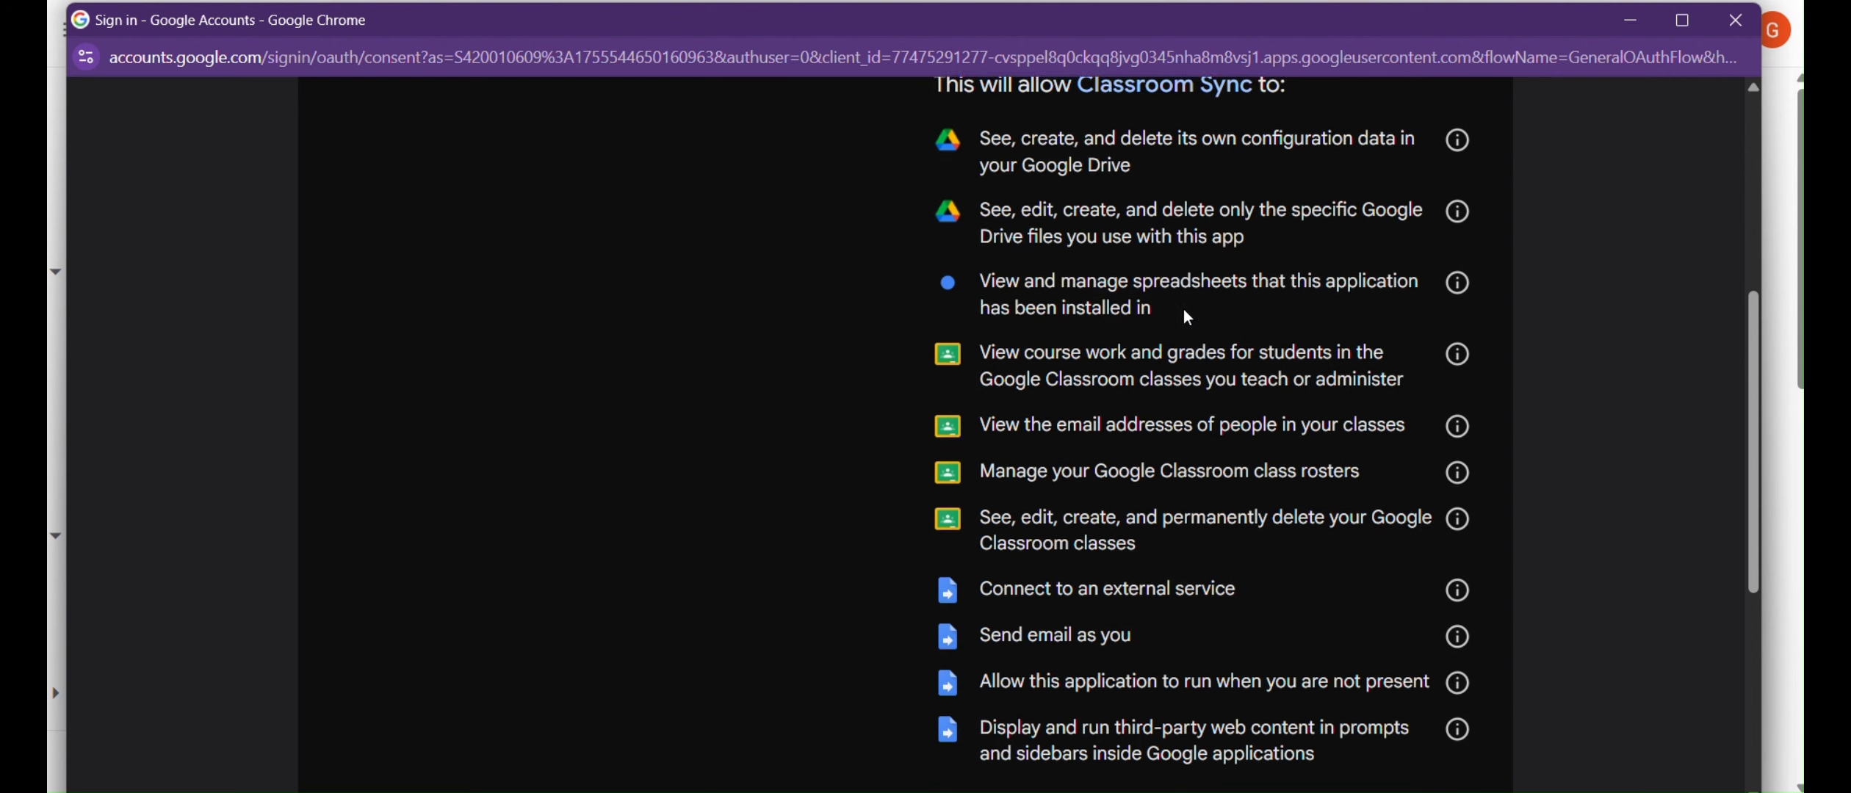
{"action": "scroll", "coordinate": [1183, 312], "scroll_direction": "down", "scroll_amount": 2}
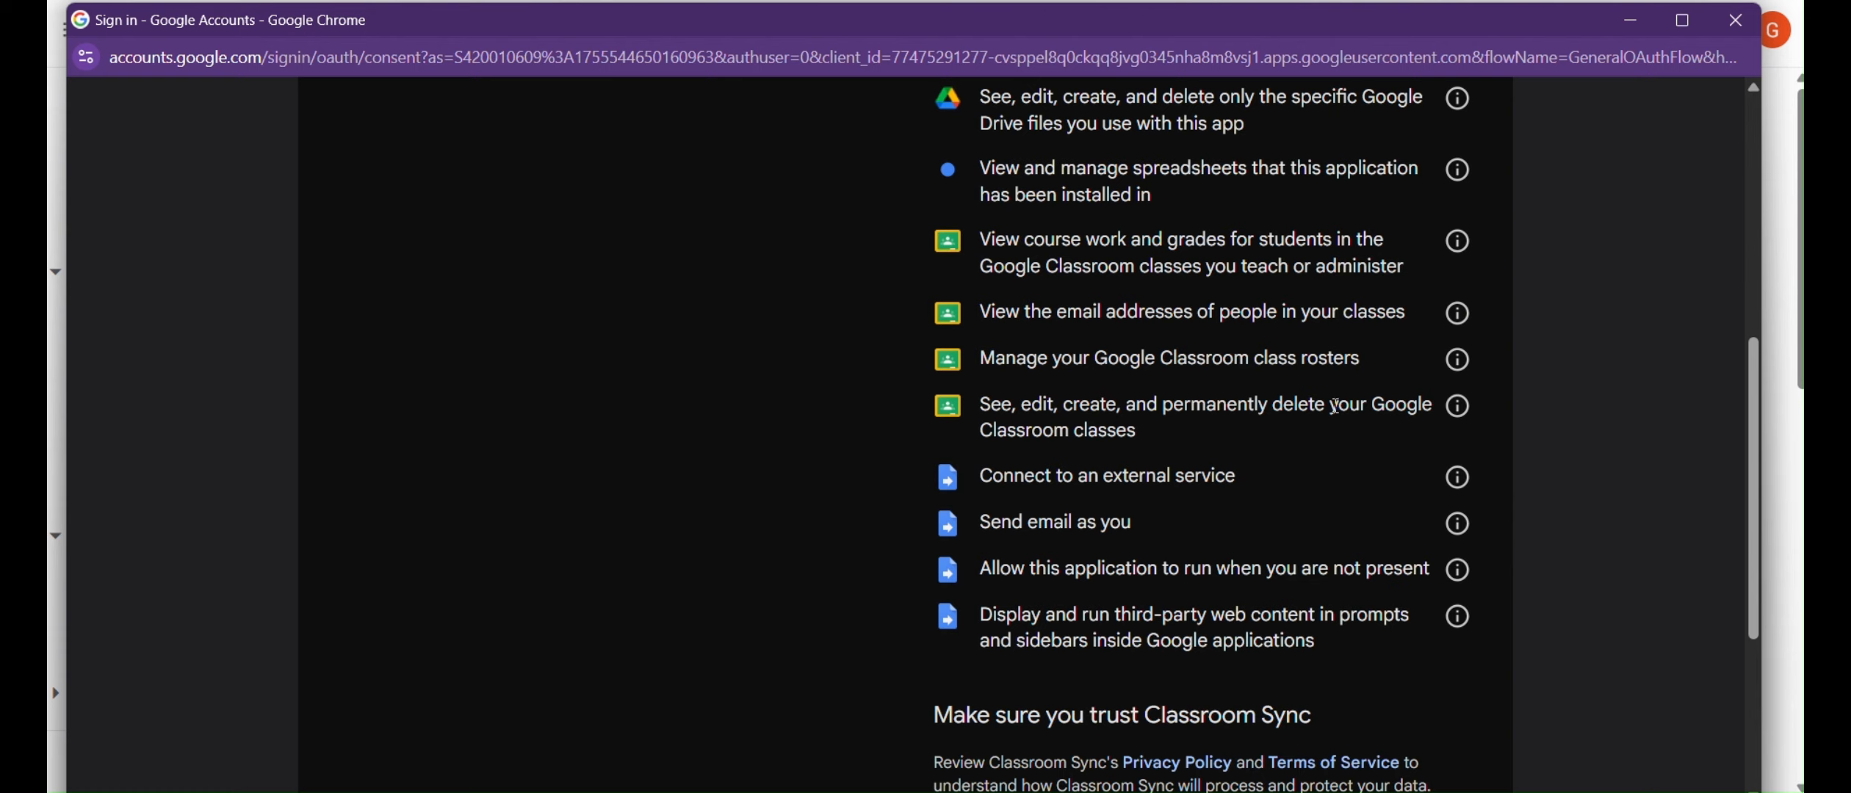
{"action": "triple_click", "coordinate": [1139, 434]}
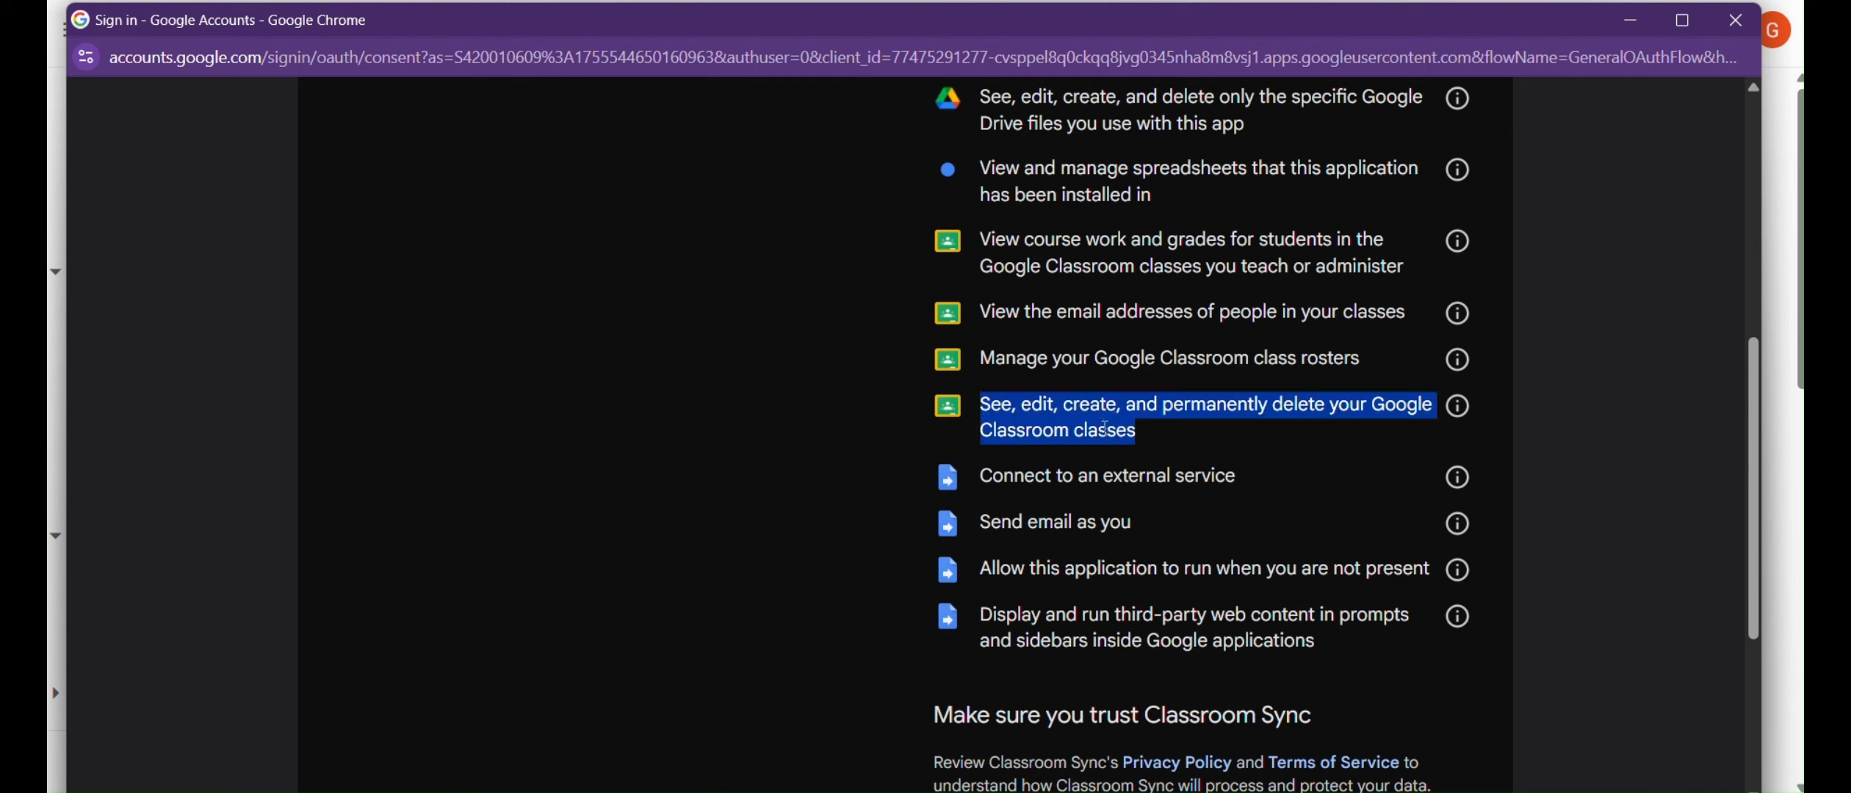
{"action": "left_click", "coordinate": [1149, 433]}
{"action": "left_click_drag", "start_coordinate": [986, 358], "coordinate": [1372, 358]}
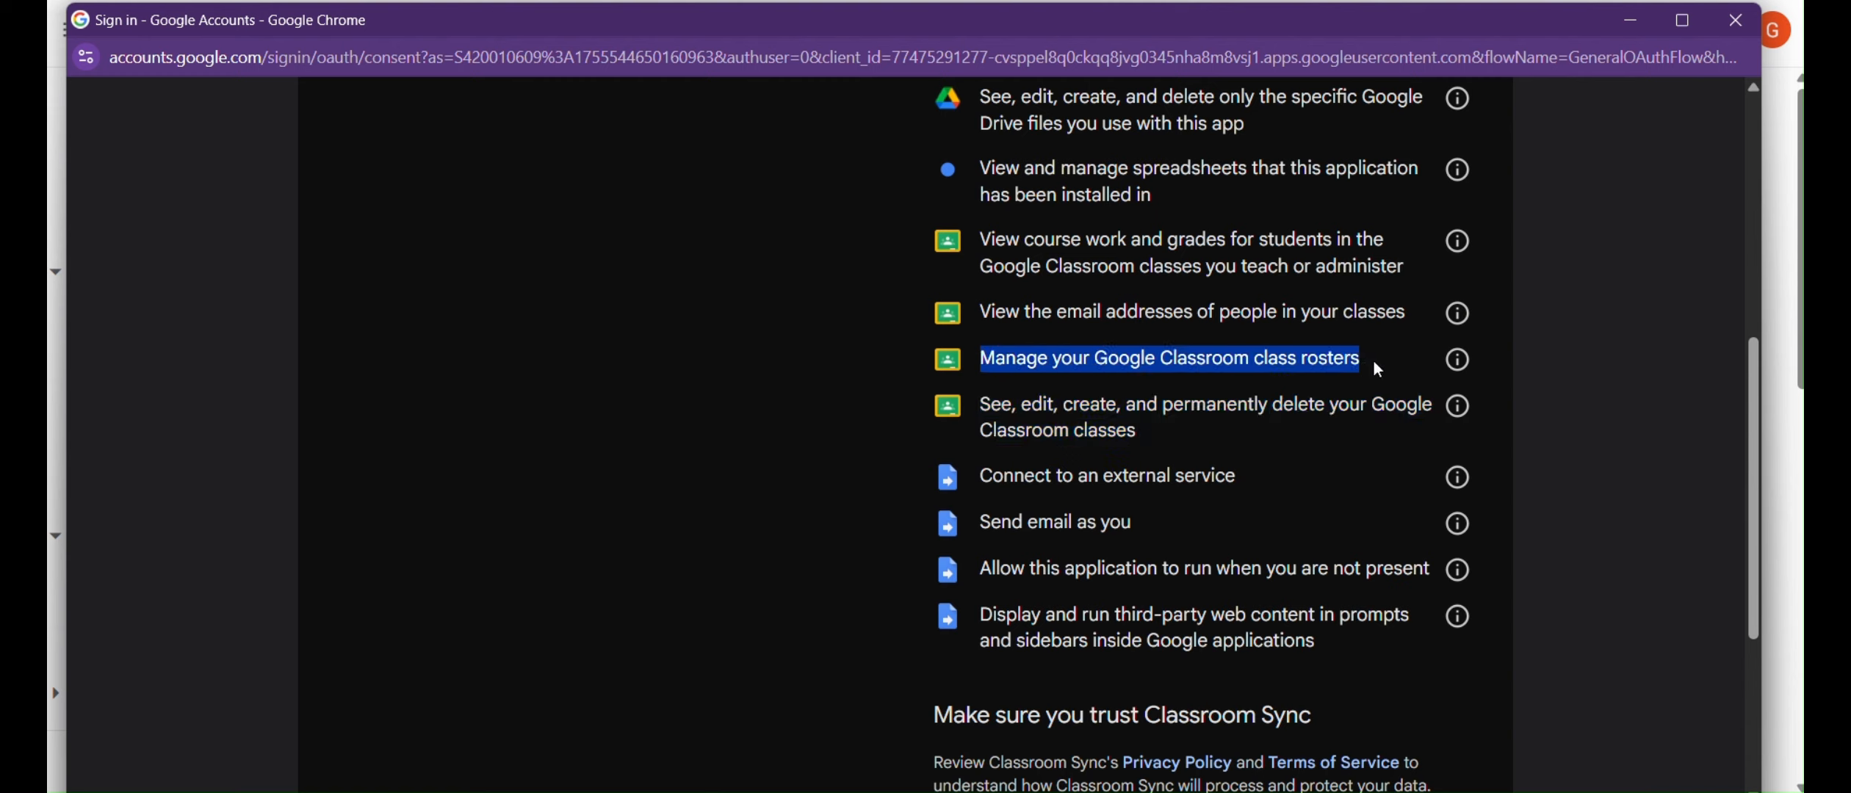
{"action": "left_click", "coordinate": [1281, 384]}
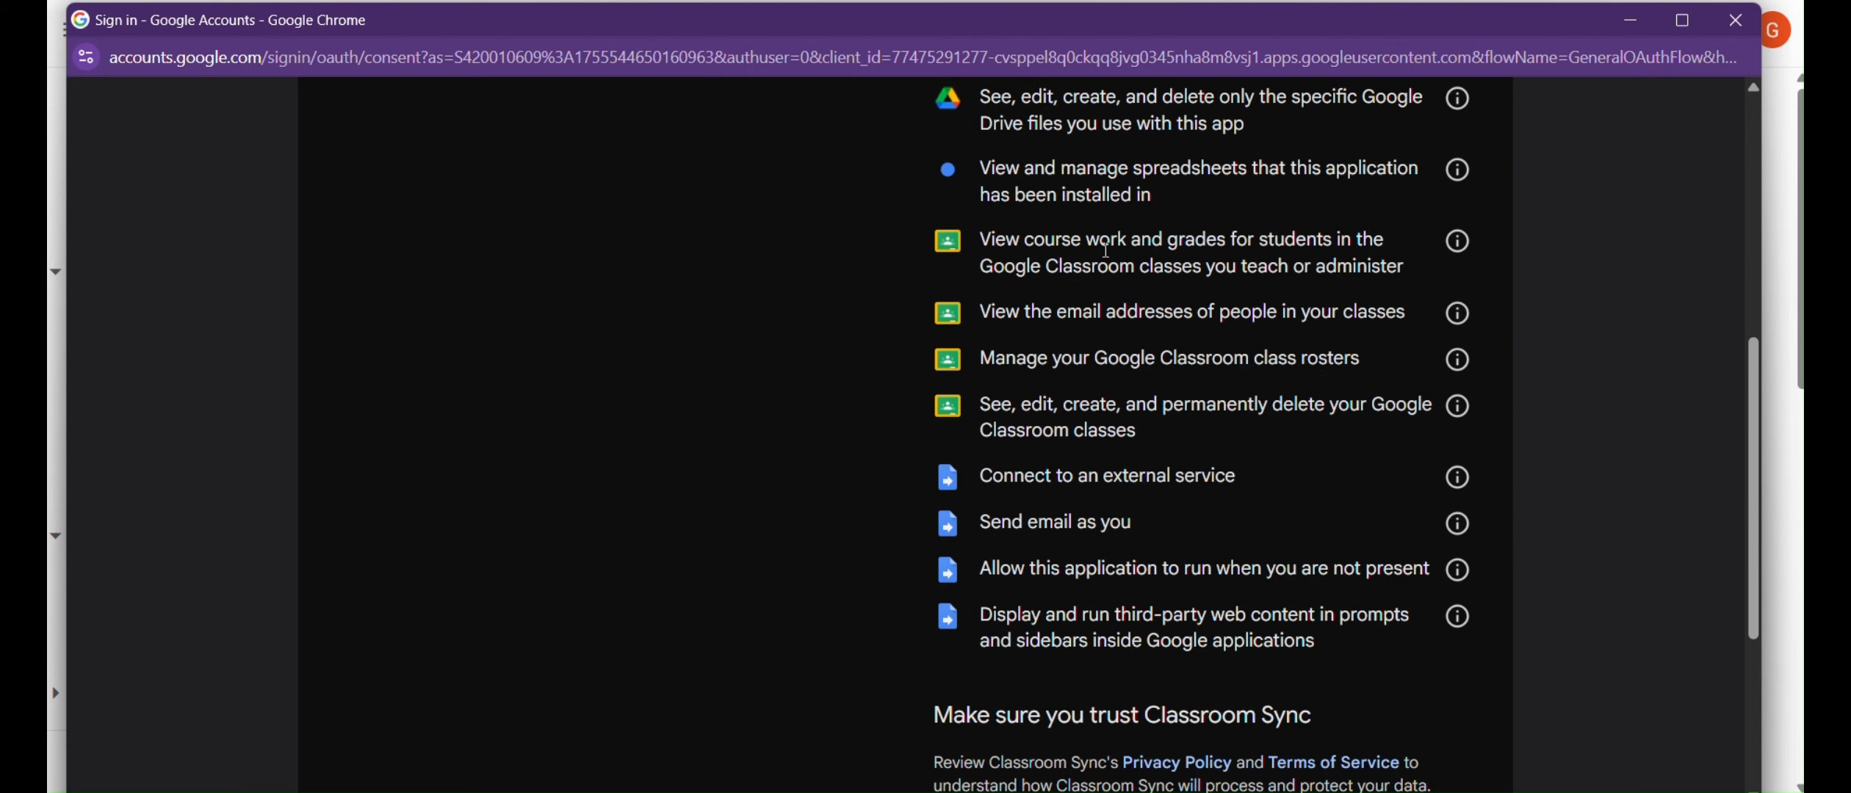
{"action": "left_click_drag", "start_coordinate": [980, 241], "coordinate": [1409, 276]}
{"action": "left_click", "coordinate": [1261, 263]}
{"action": "left_click_drag", "start_coordinate": [981, 308], "coordinate": [1425, 303]}
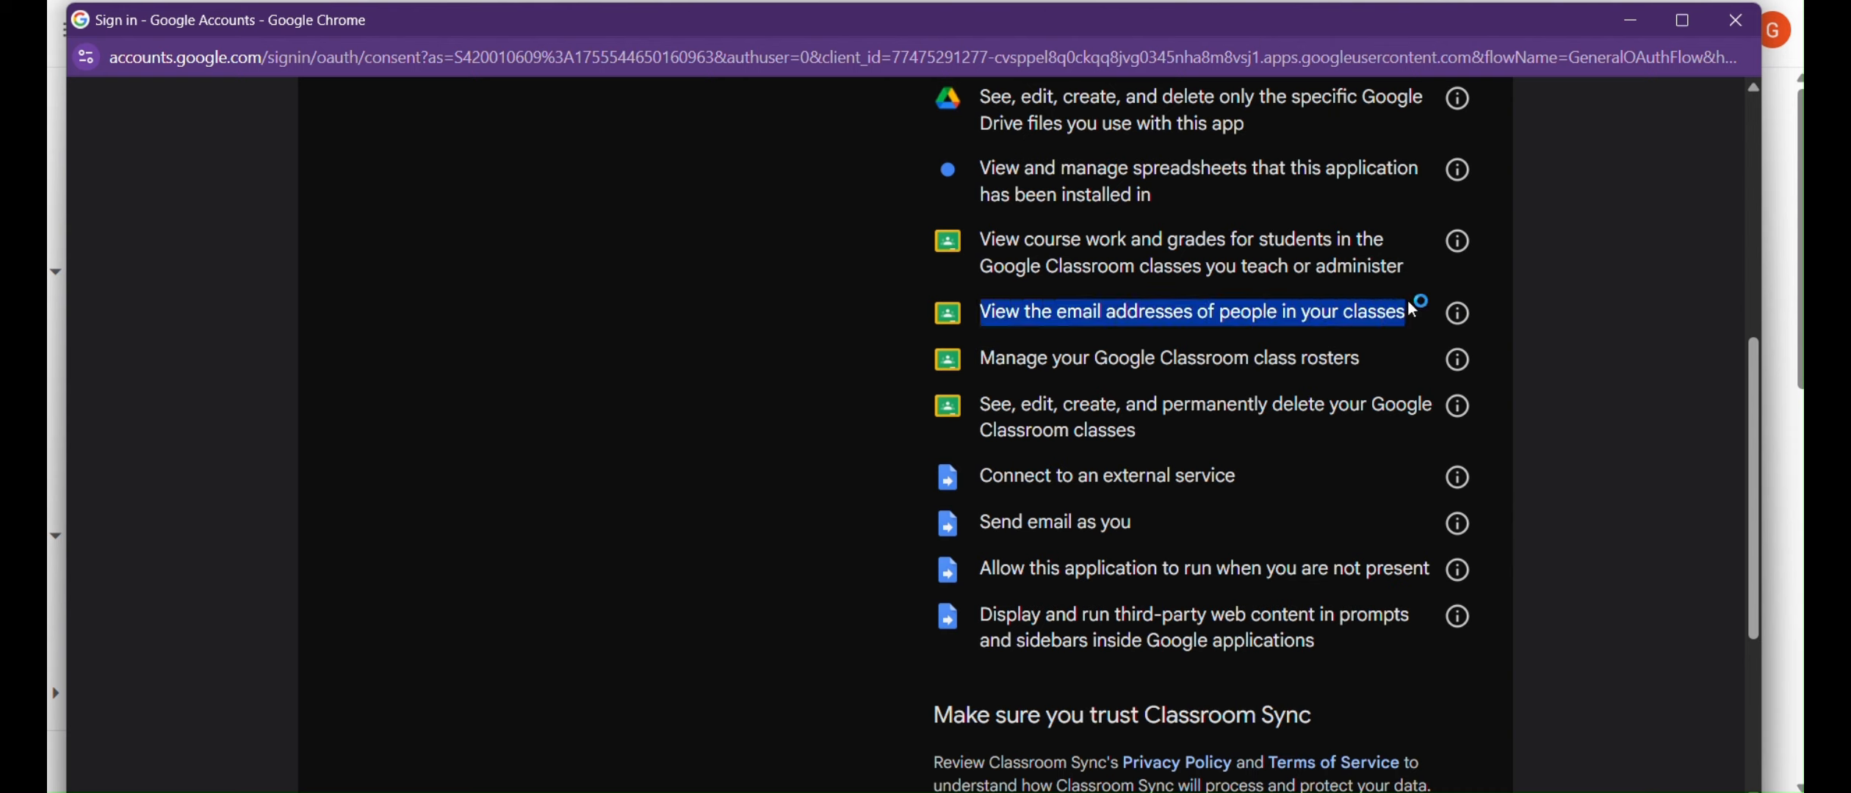
{"action": "left_click", "coordinate": [1301, 310]}
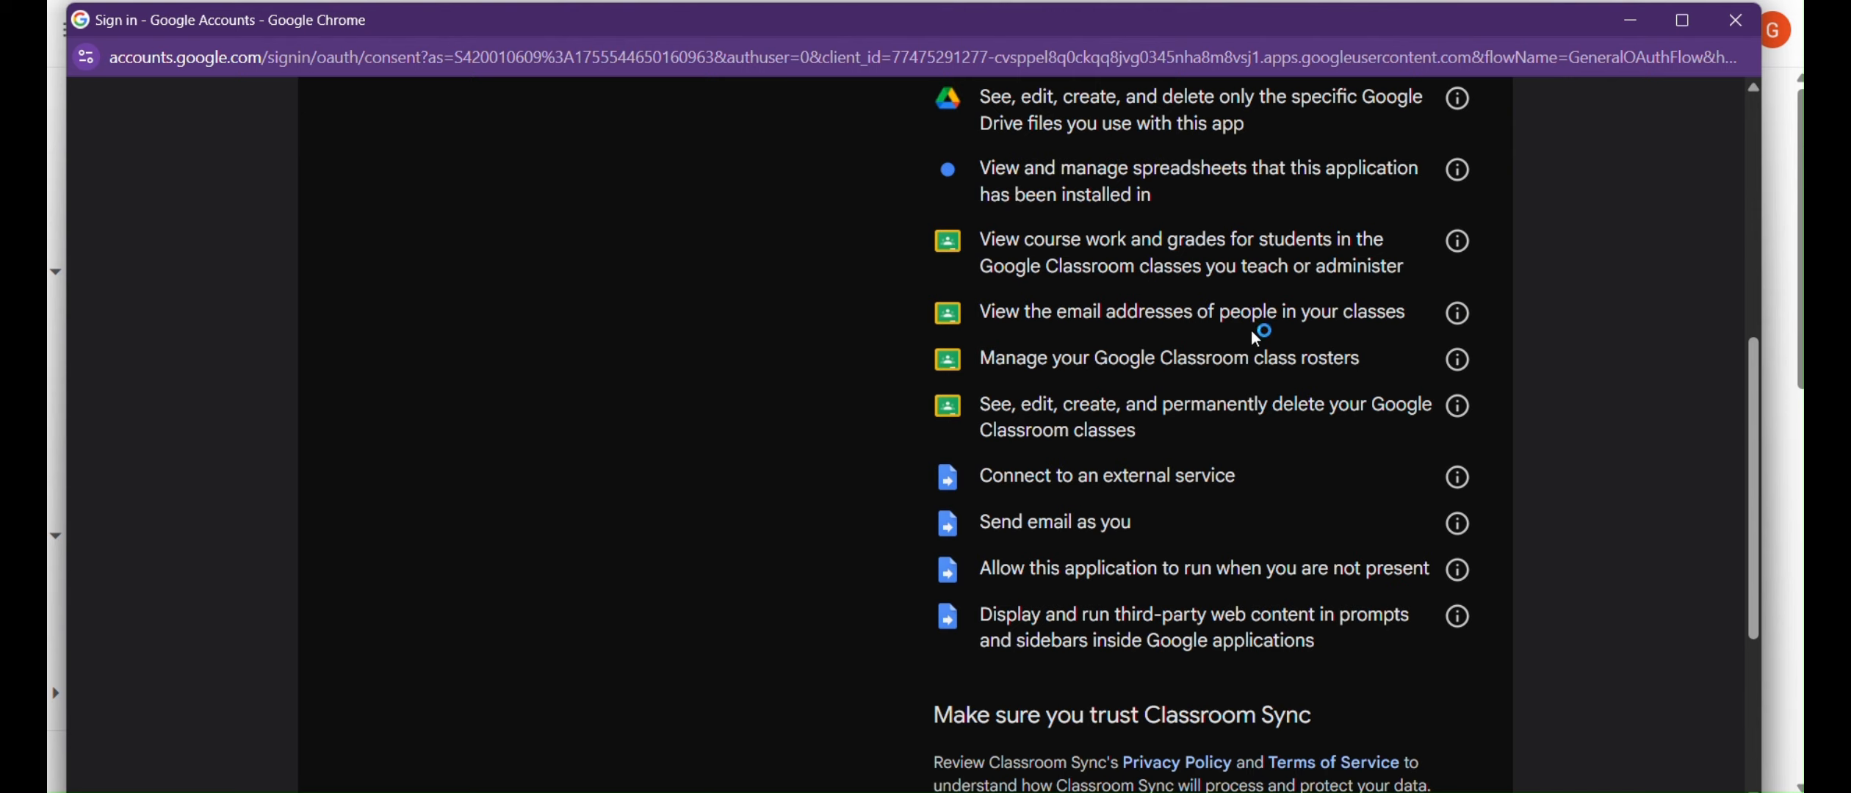
Review the web content, run-while-away, send email and external service permissions, then Allow them.
{"action": "scroll", "coordinate": [1252, 332], "scroll_direction": "down", "scroll_amount": 2}
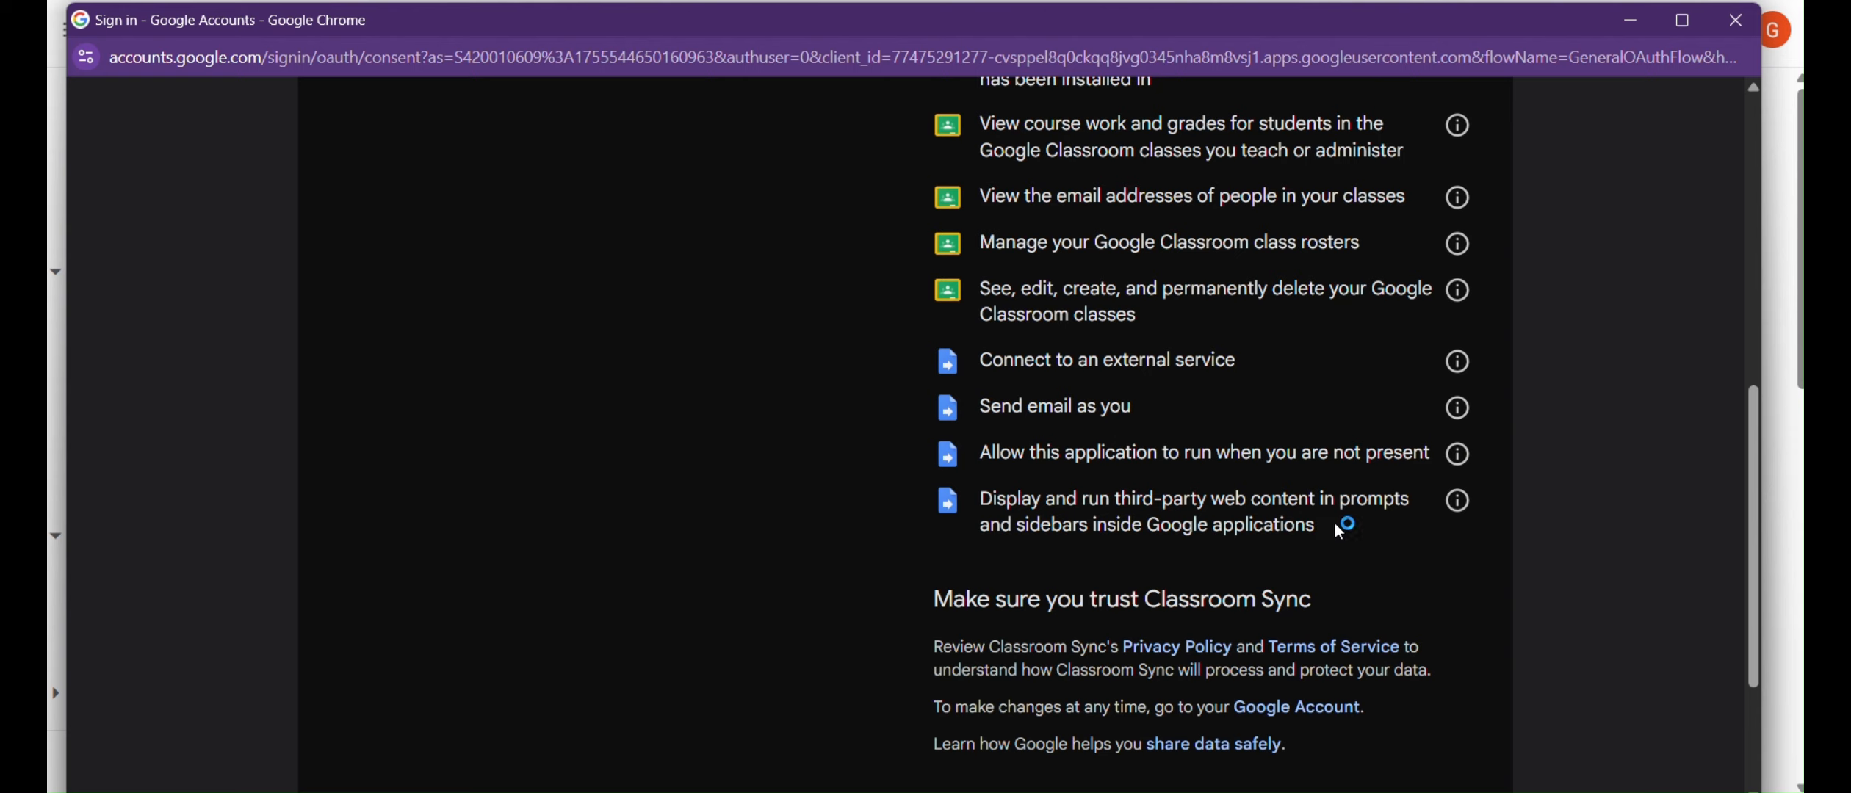
{"action": "left_click_drag", "start_coordinate": [1319, 526], "coordinate": [986, 497]}
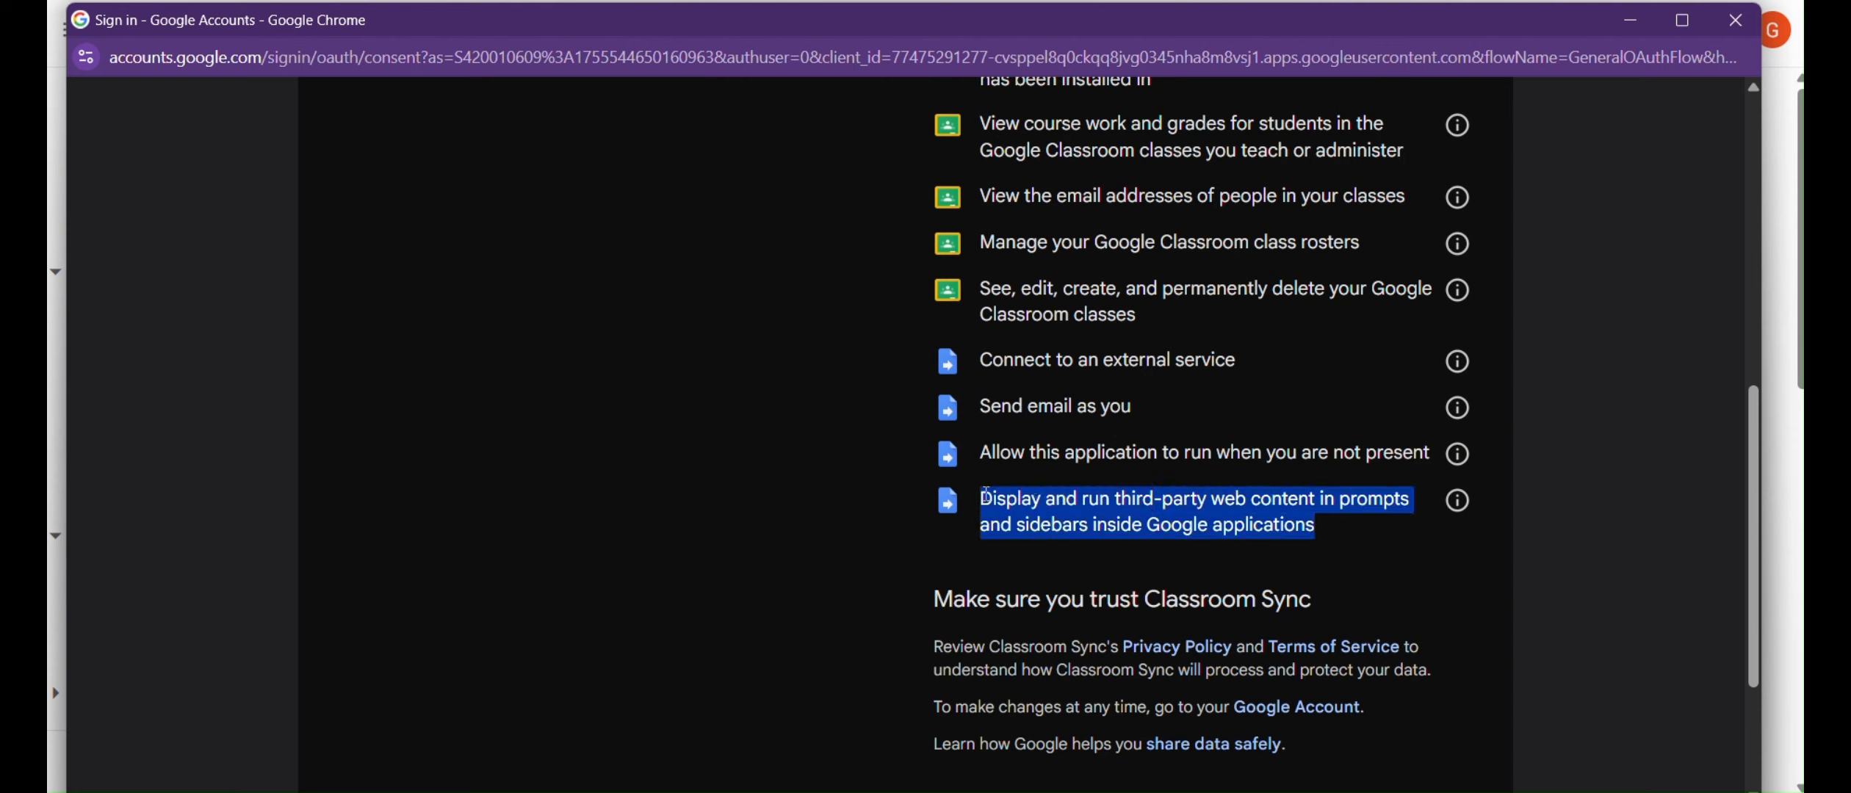
{"action": "left_click", "coordinate": [1062, 481]}
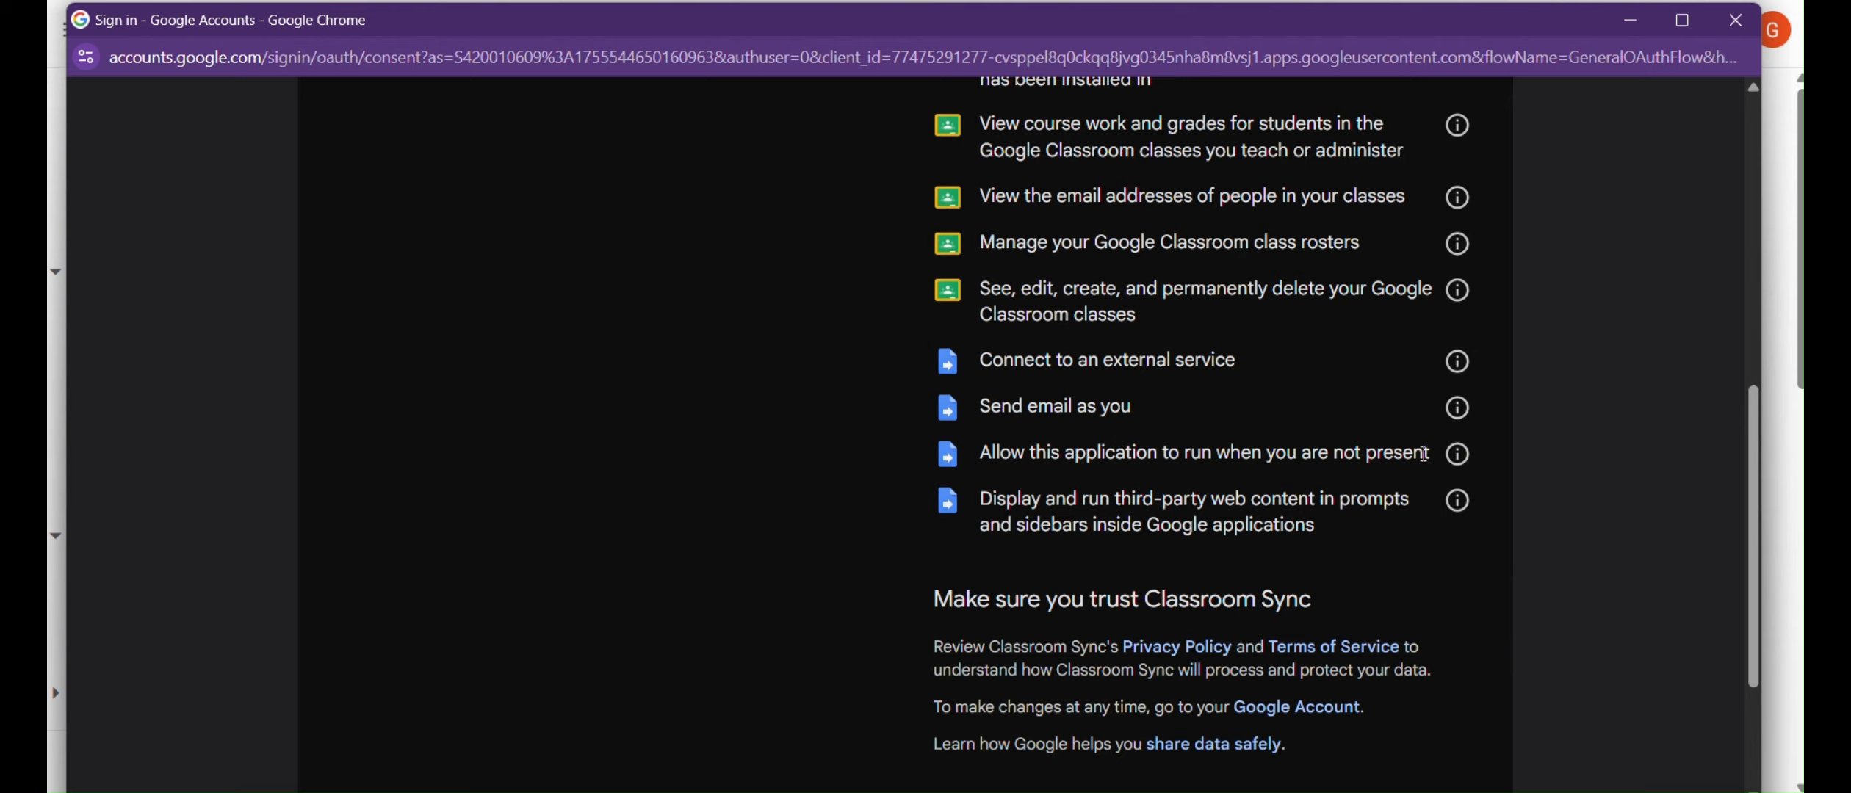
{"action": "left_click_drag", "start_coordinate": [1429, 453], "coordinate": [999, 453]}
{"action": "left_click", "coordinate": [1042, 476]}
{"action": "left_click_drag", "start_coordinate": [1143, 407], "coordinate": [992, 408]}
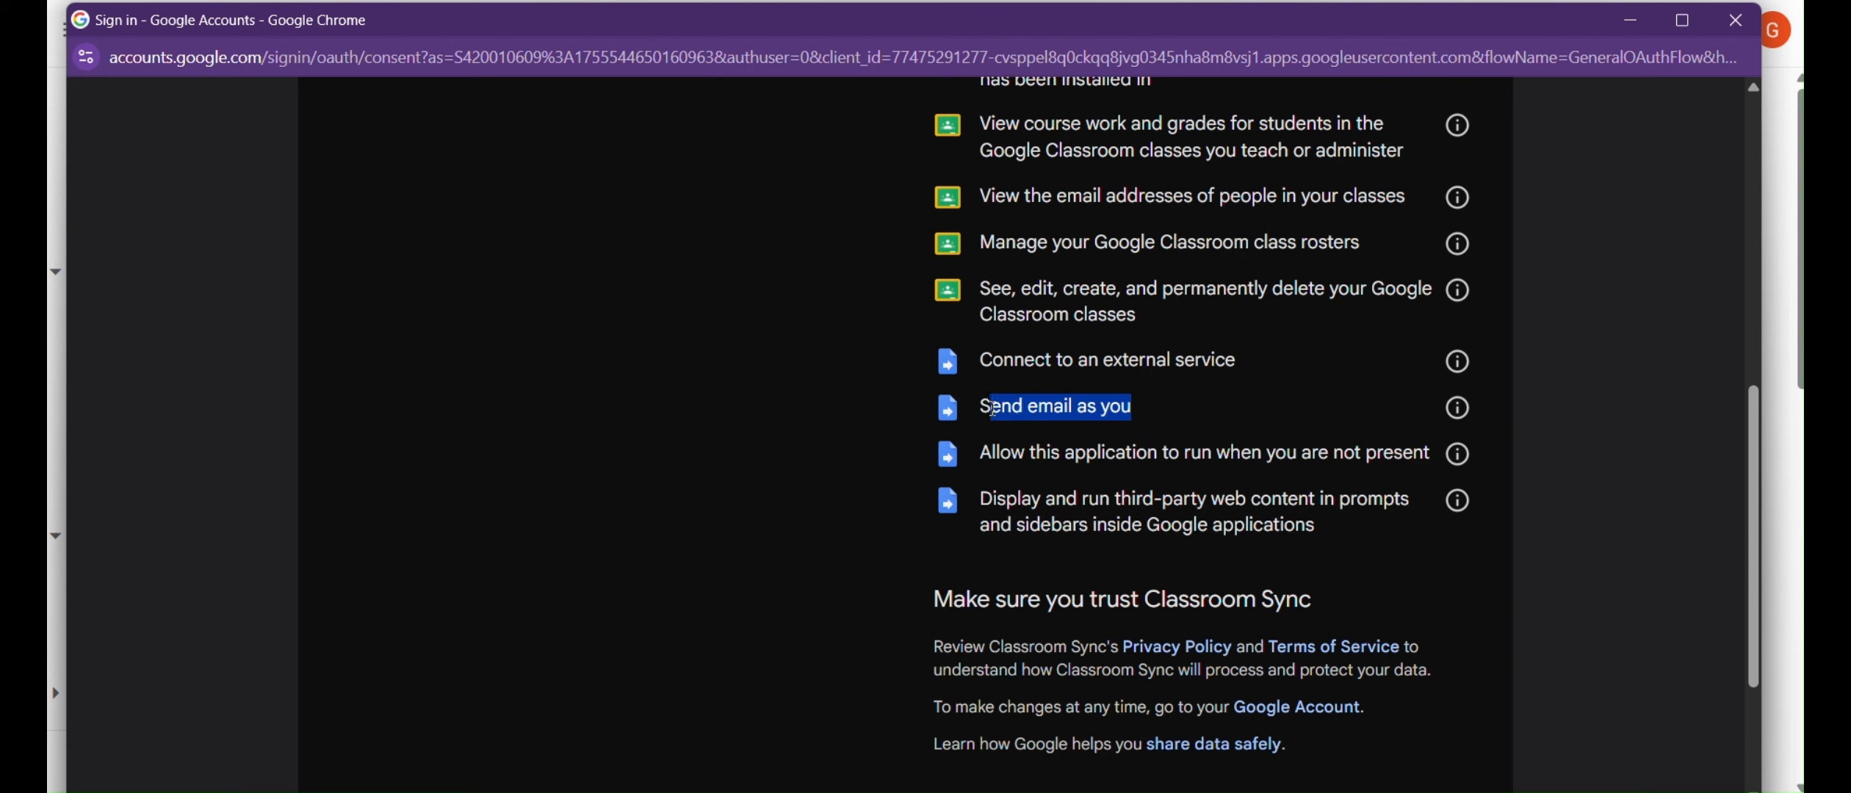
{"action": "left_click", "coordinate": [1199, 418]}
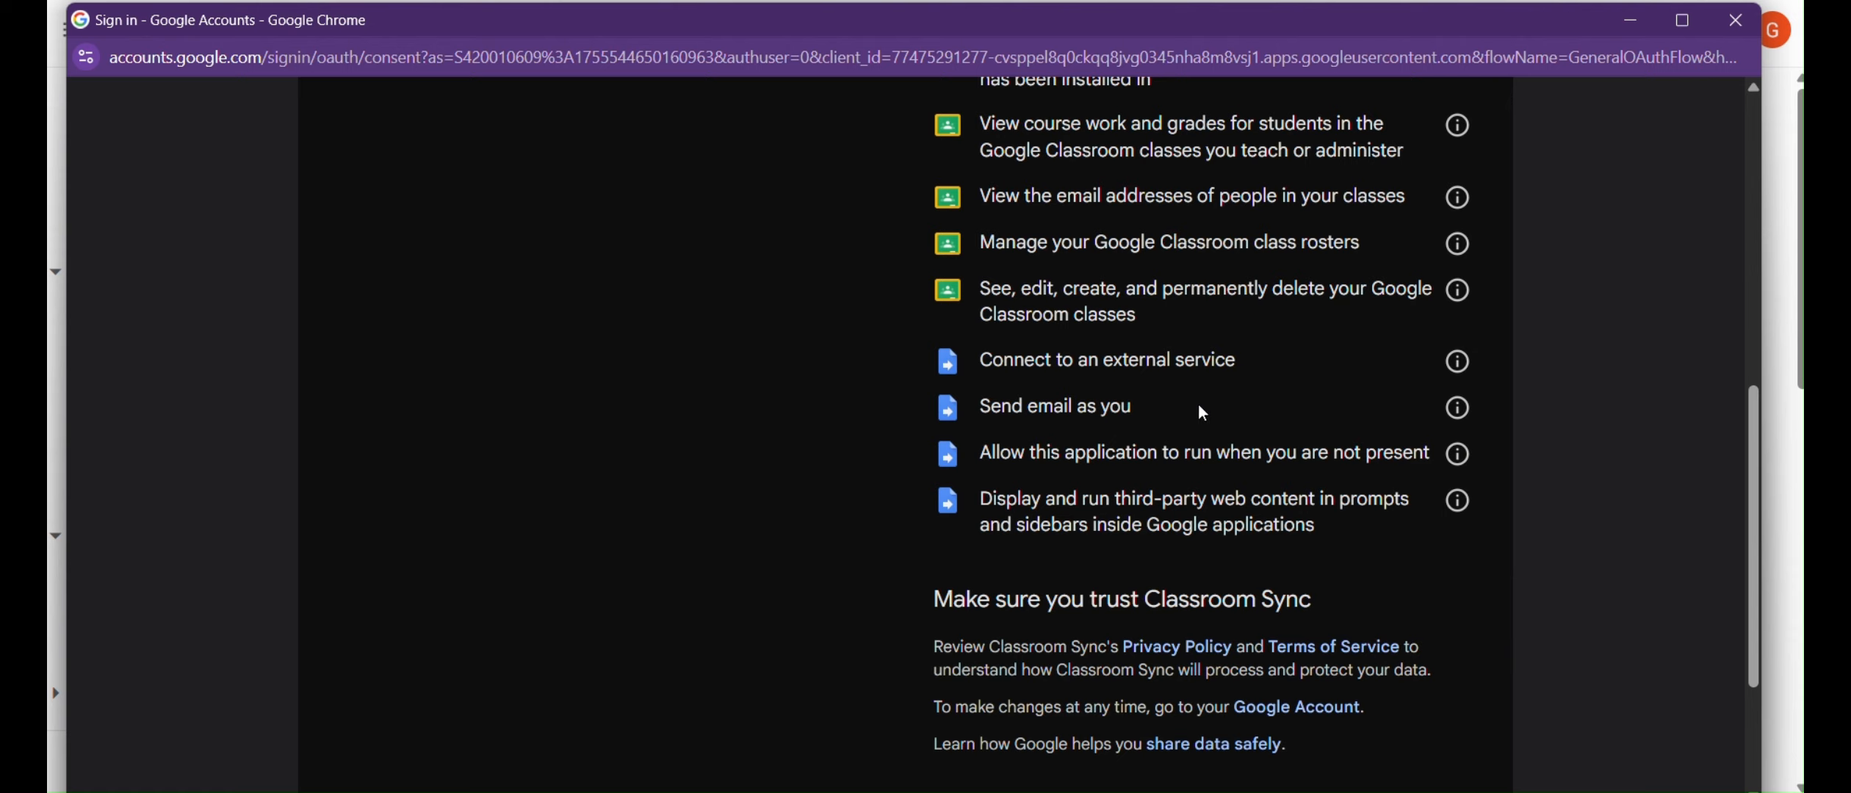
{"action": "left_click_drag", "start_coordinate": [1248, 360], "coordinate": [977, 367]}
{"action": "left_click", "coordinate": [1284, 408]}
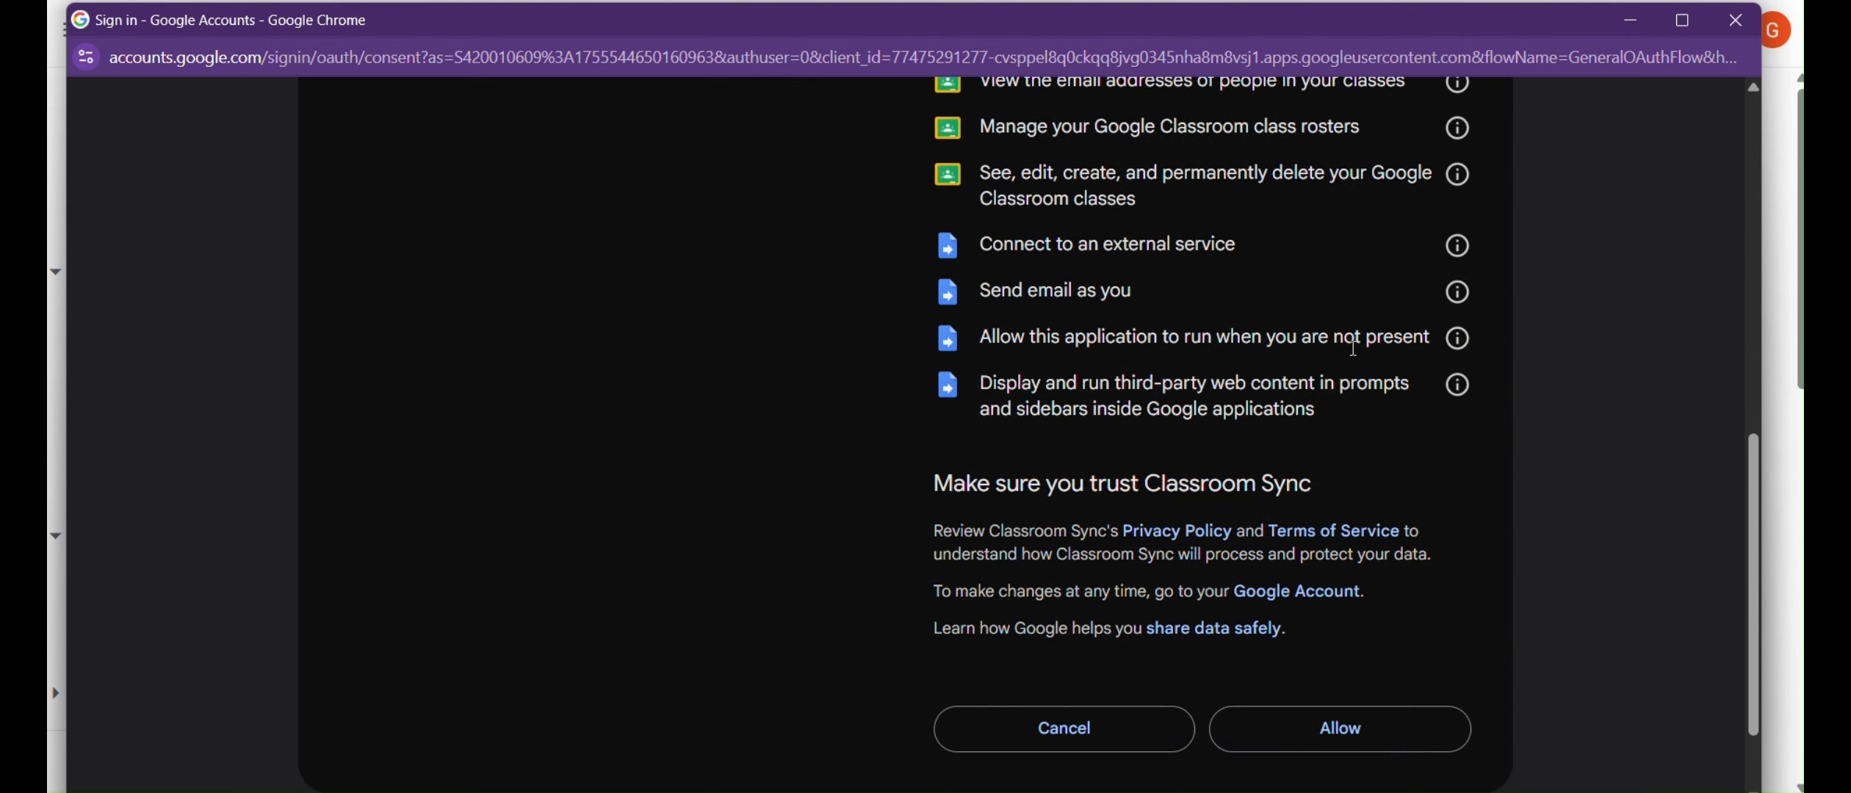
{"action": "left_click", "coordinate": [1388, 733]}
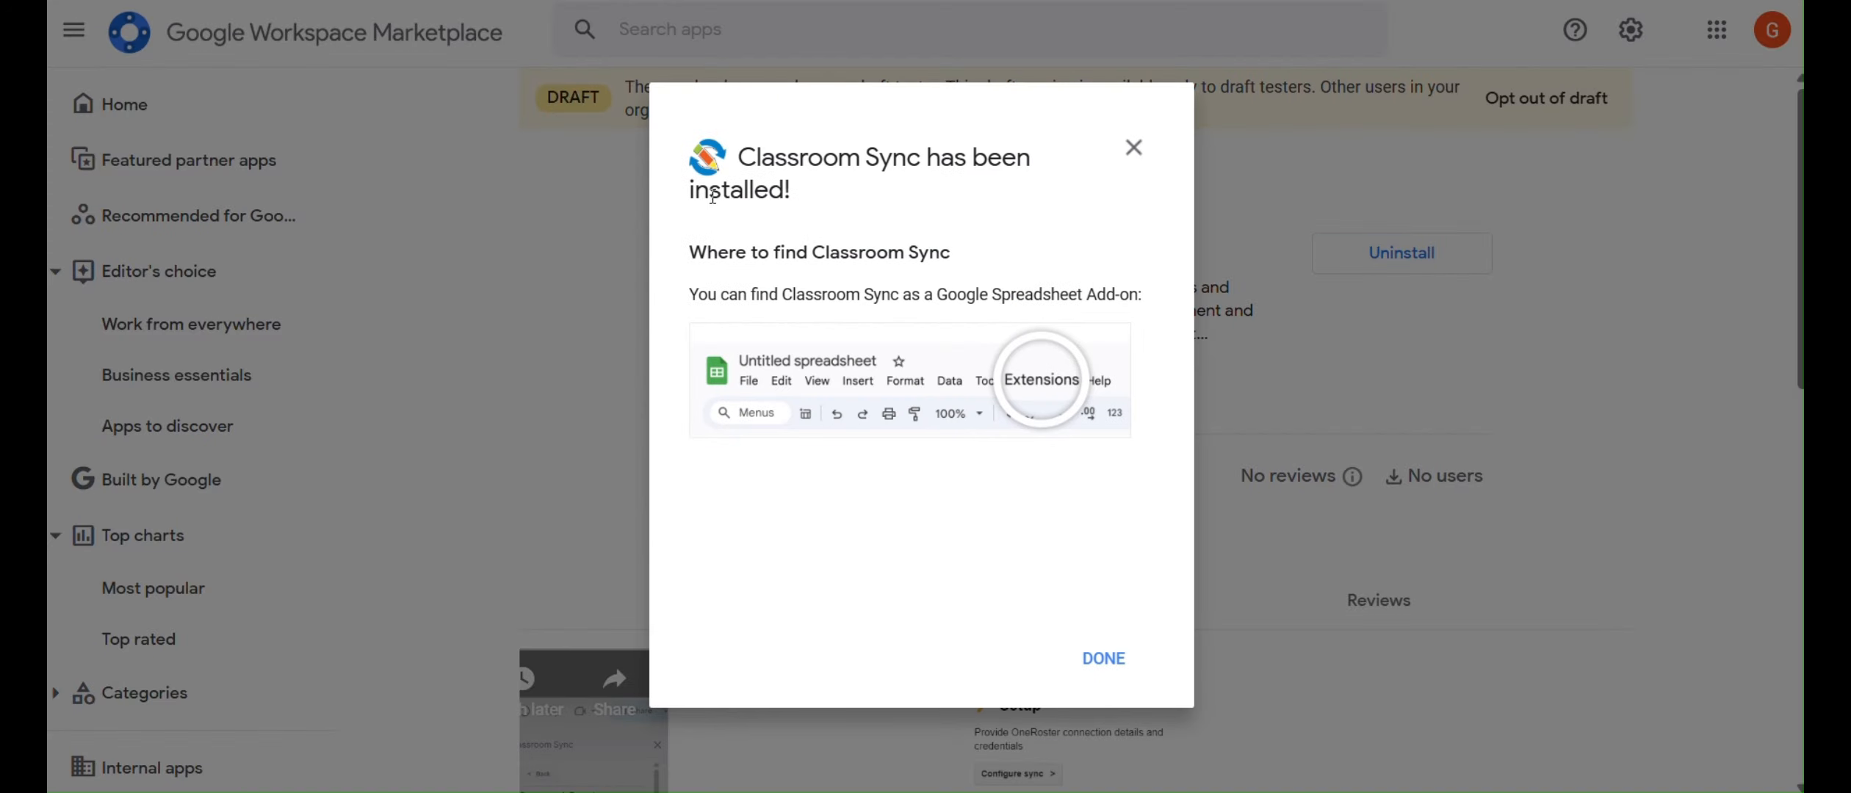
Dismiss the 'Classroom Sync has been installed!' confirmation with DONE.
{"action": "left_click_drag", "start_coordinate": [698, 245], "coordinate": [1119, 375]}
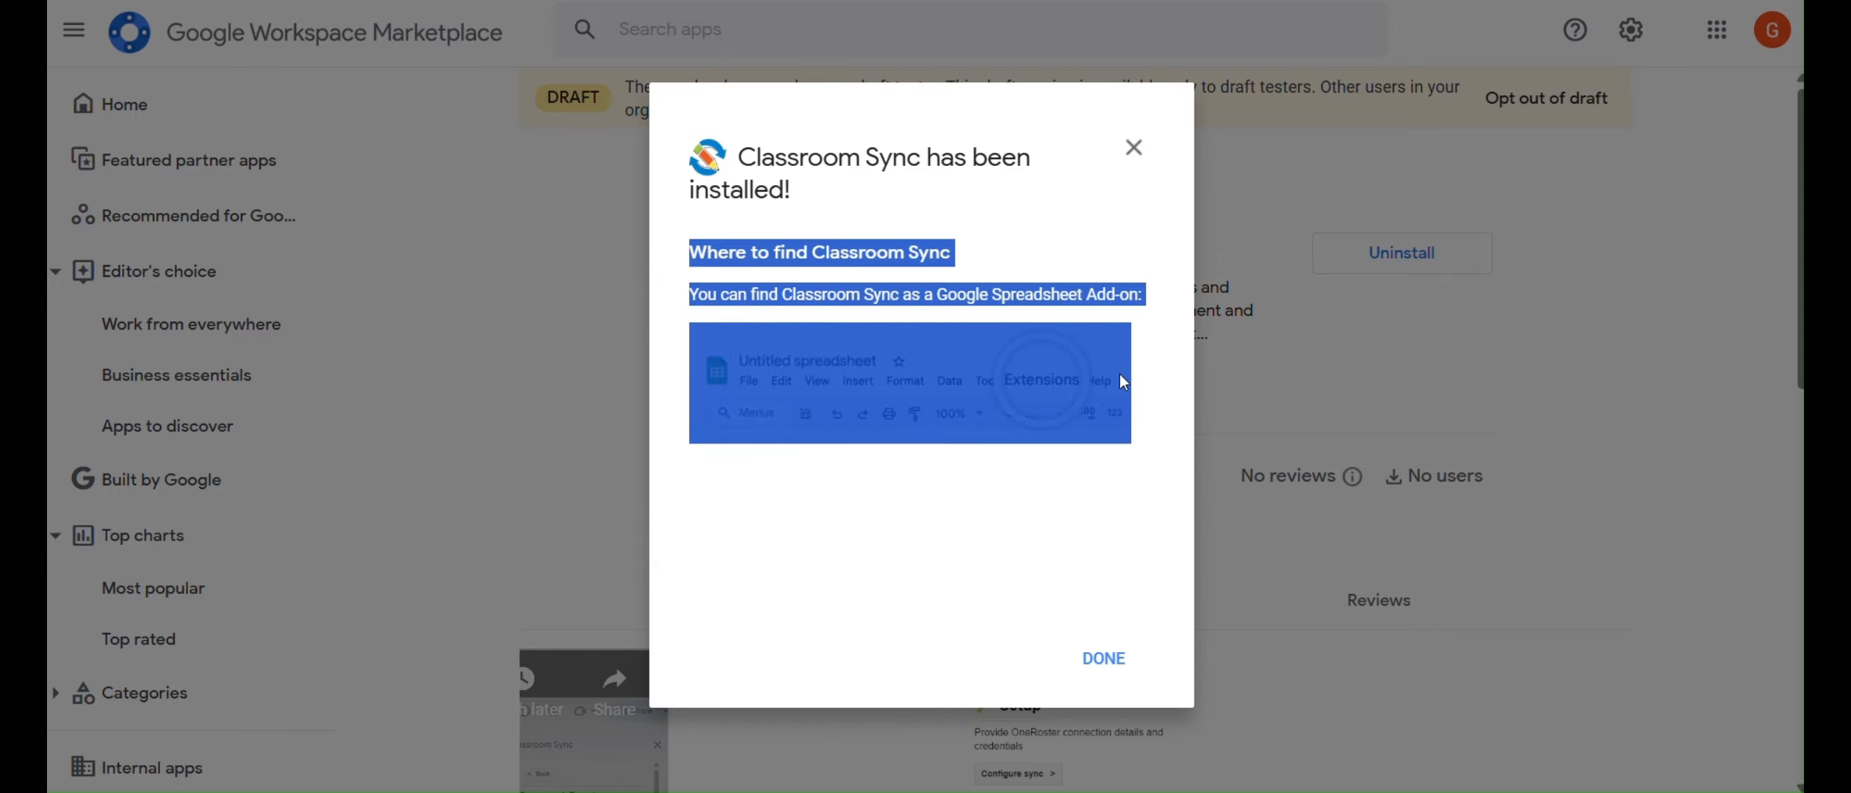
{"action": "left_click", "coordinate": [894, 389]}
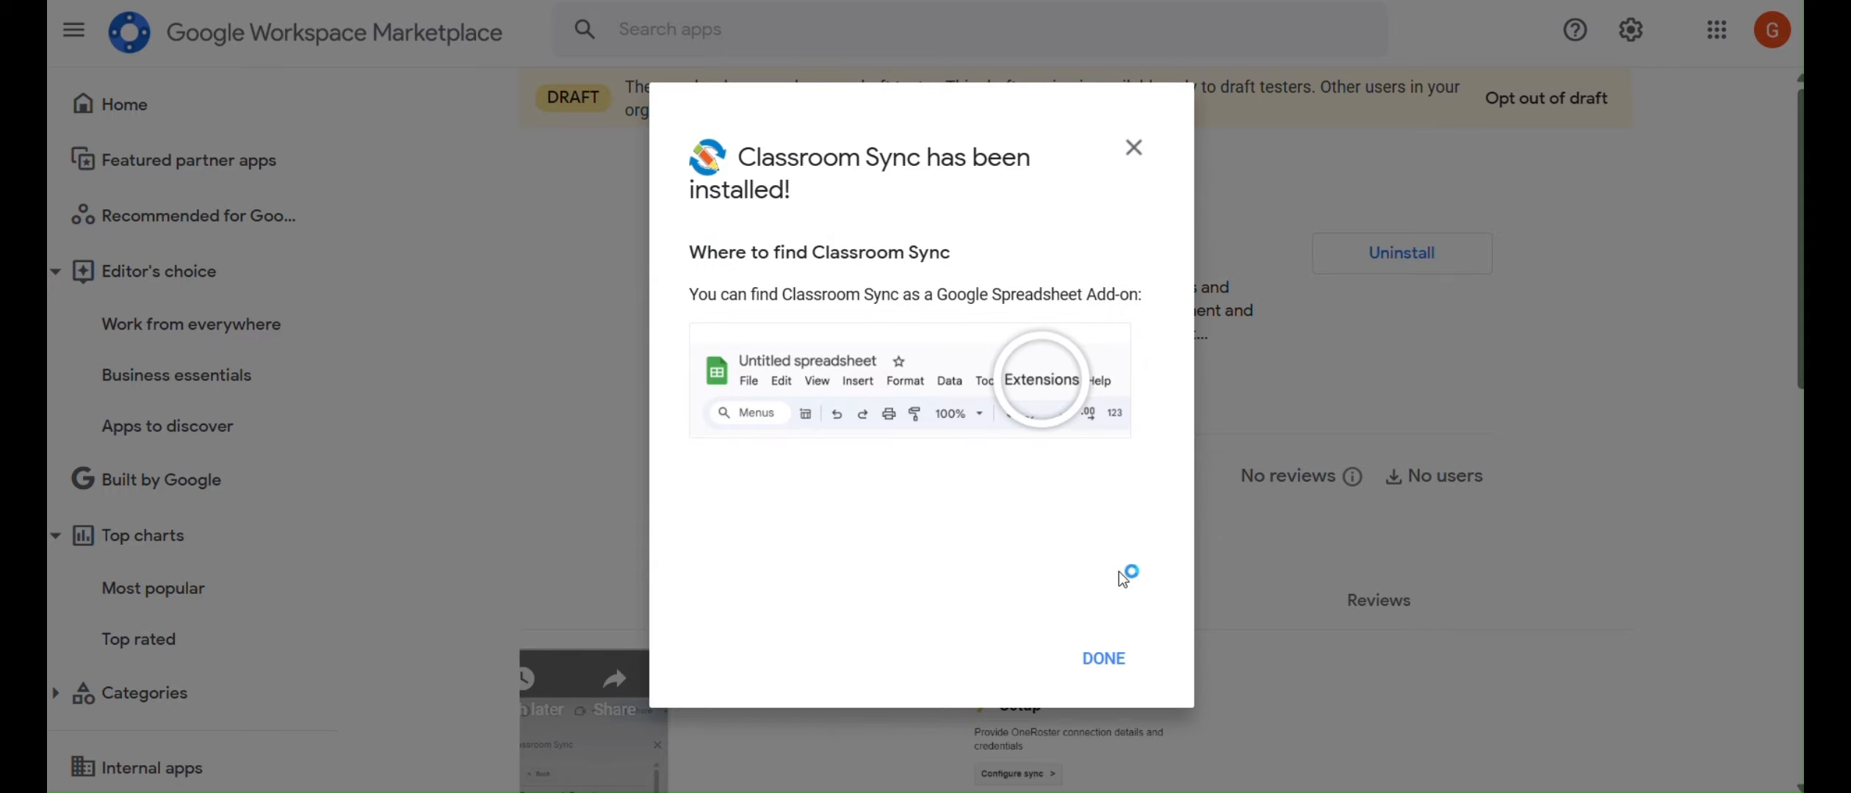
{"action": "left_click", "coordinate": [1104, 659]}
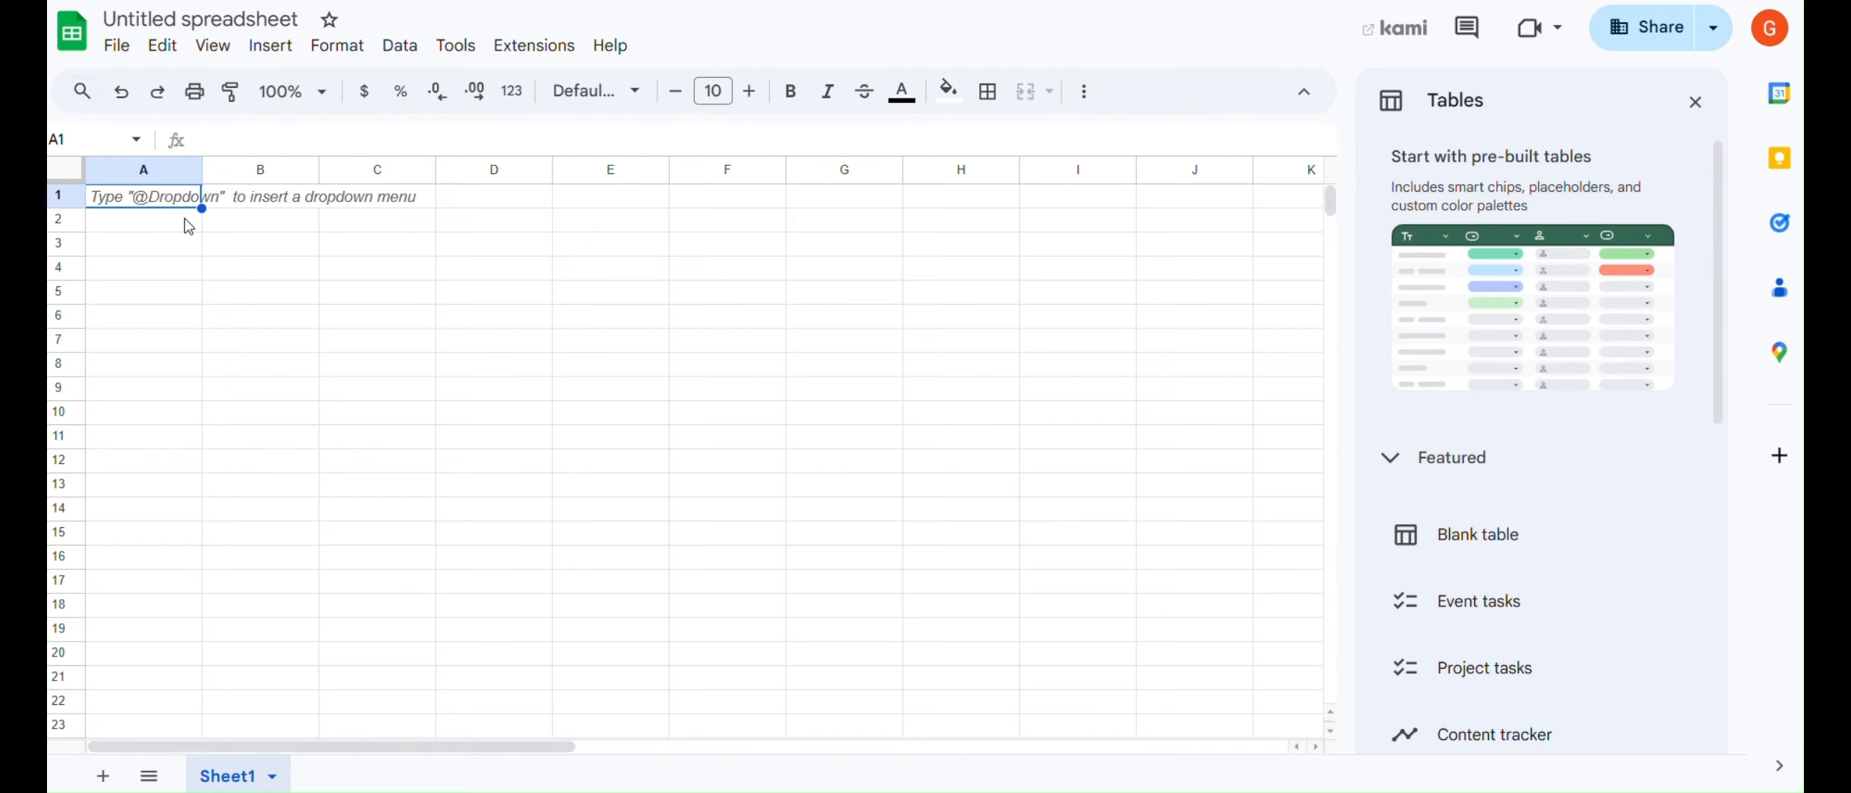
Start Classroom Sync from Extensions > Classroom Sync > Start.
{"action": "left_click", "coordinate": [526, 47]}
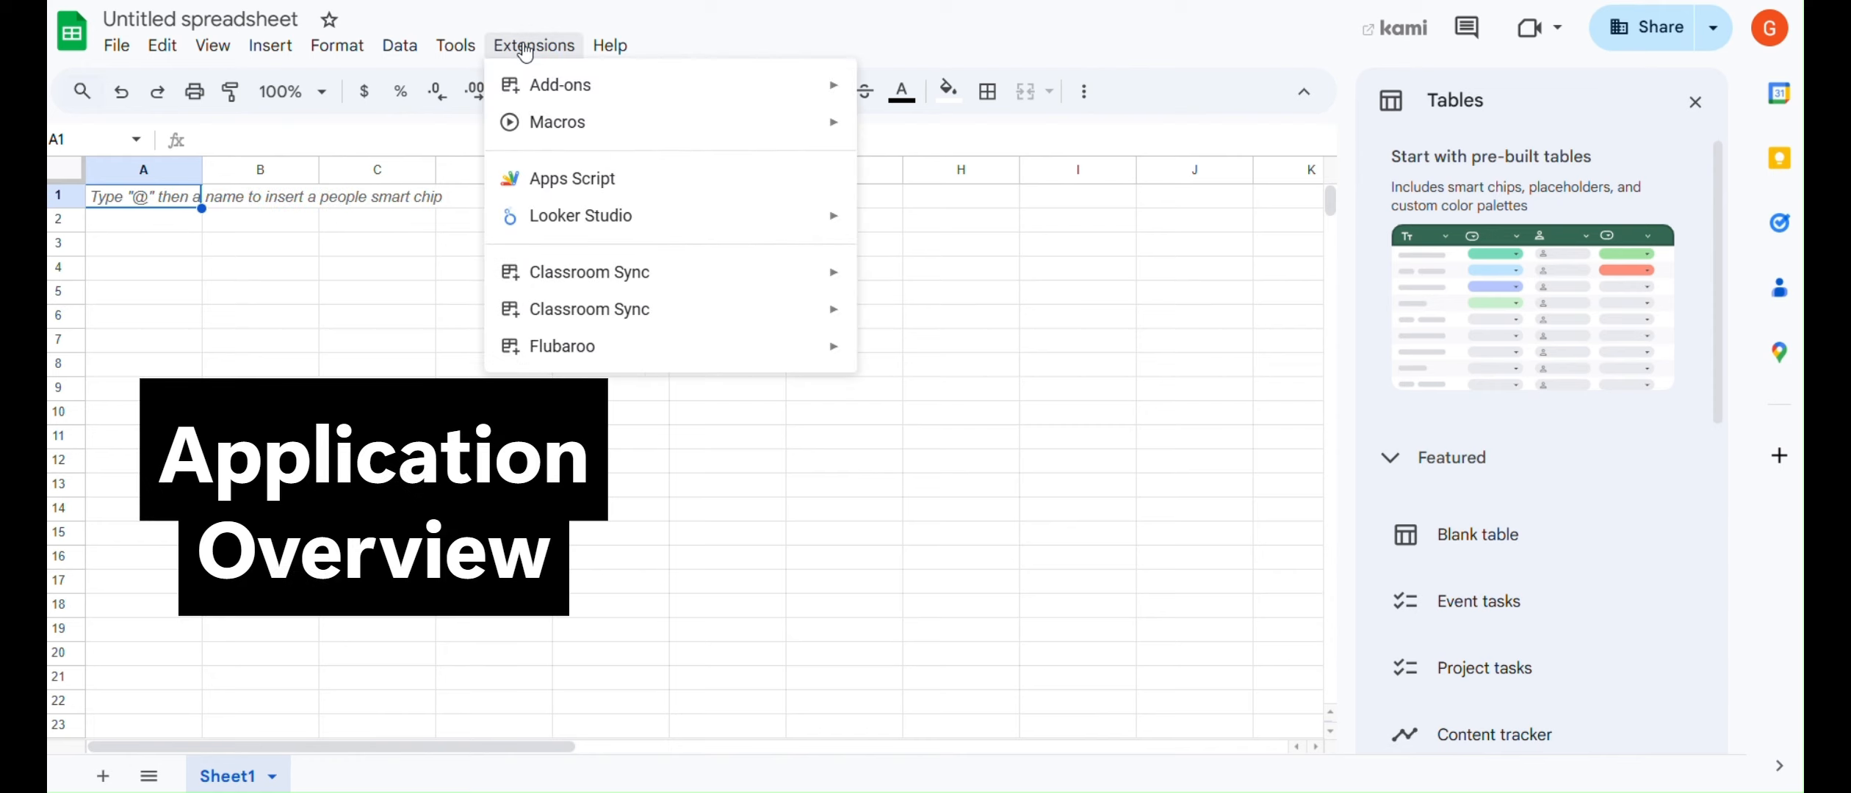
{"action": "mouse_move", "coordinate": [612, 271]}
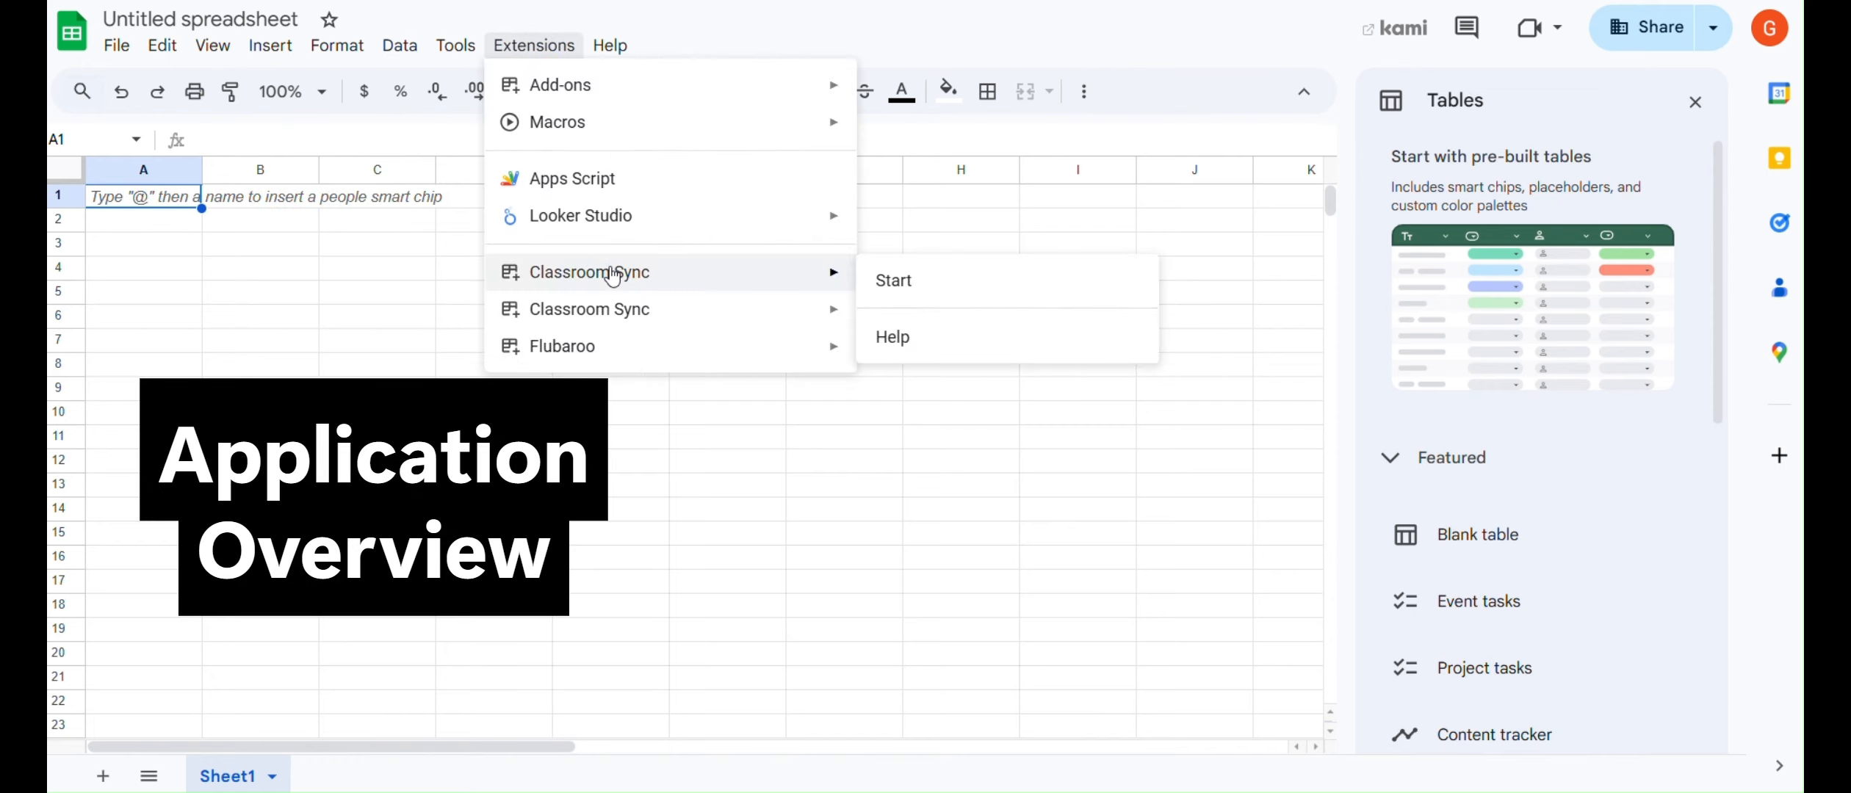
{"action": "left_click", "coordinate": [963, 279]}
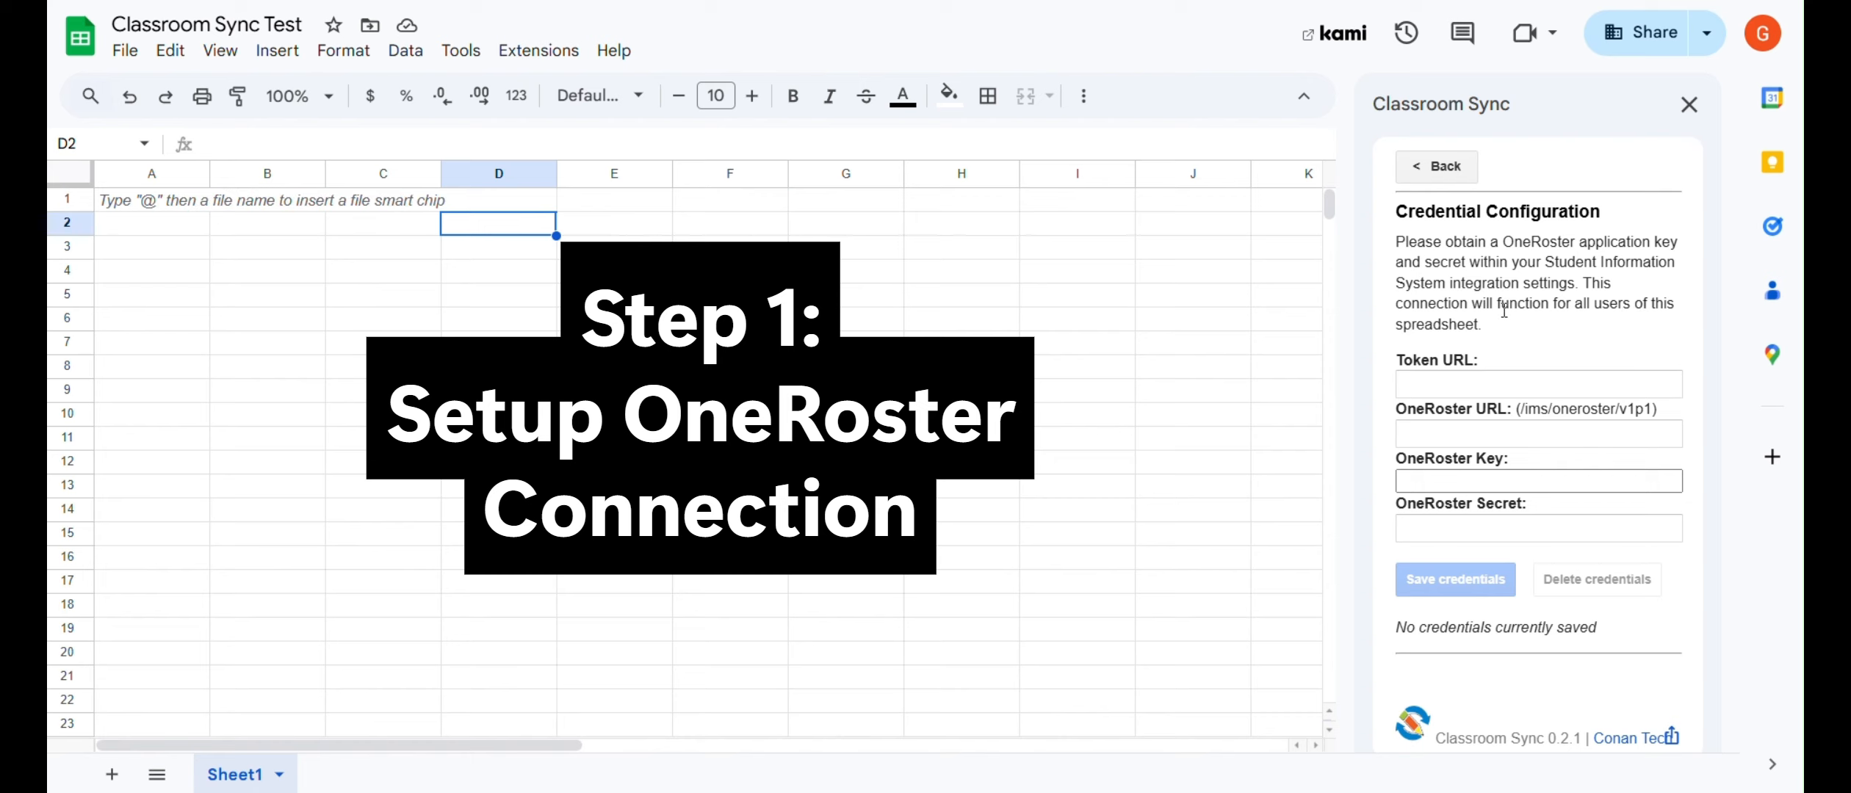
Paste the OAuth Token URL and the OneRoster URL ending in /ims/oneroster/v1p1.
{"action": "key", "text": "ctrl+shift+x"}
{"action": "key", "text": "Escape"}
{"action": "left_click", "coordinate": [1538, 384]}
{"action": "key", "text": "ctrl+v"}
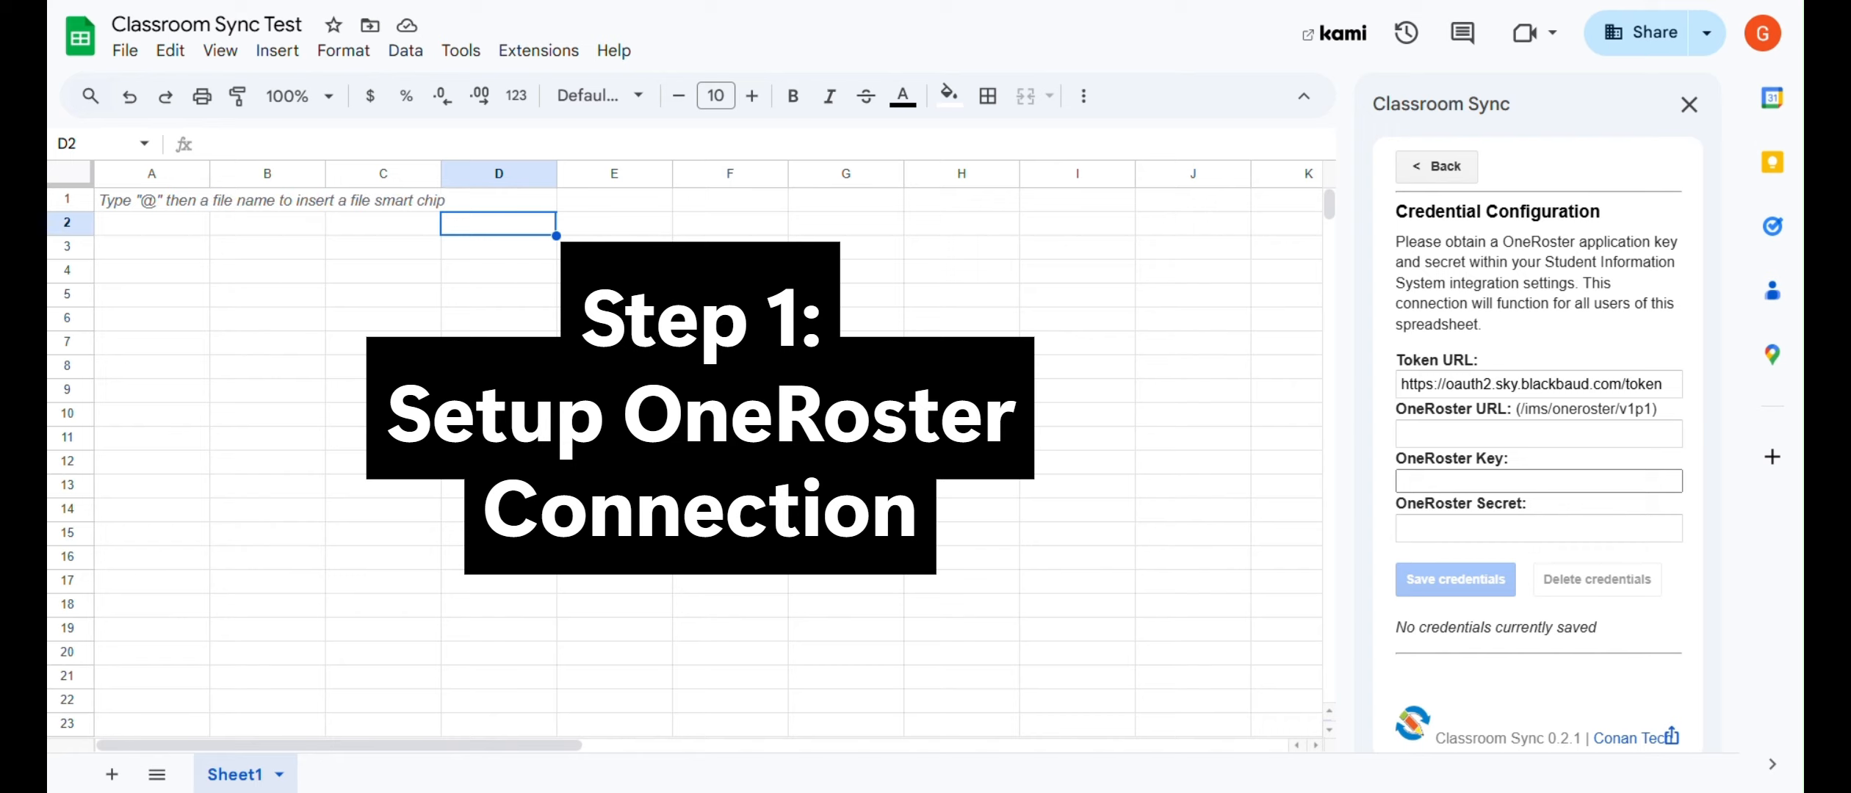
{"action": "left_click", "coordinate": [1476, 432]}
{"action": "key", "text": "ctrl+v"}
{"action": "left_click_drag", "start_coordinate": [1446, 433], "coordinate": [1619, 407]}
{"action": "left_click", "coordinate": [1503, 418]}
{"action": "left_click_drag", "start_coordinate": [1652, 410], "coordinate": [1522, 417]}
{"action": "left_click", "coordinate": [1653, 417]}
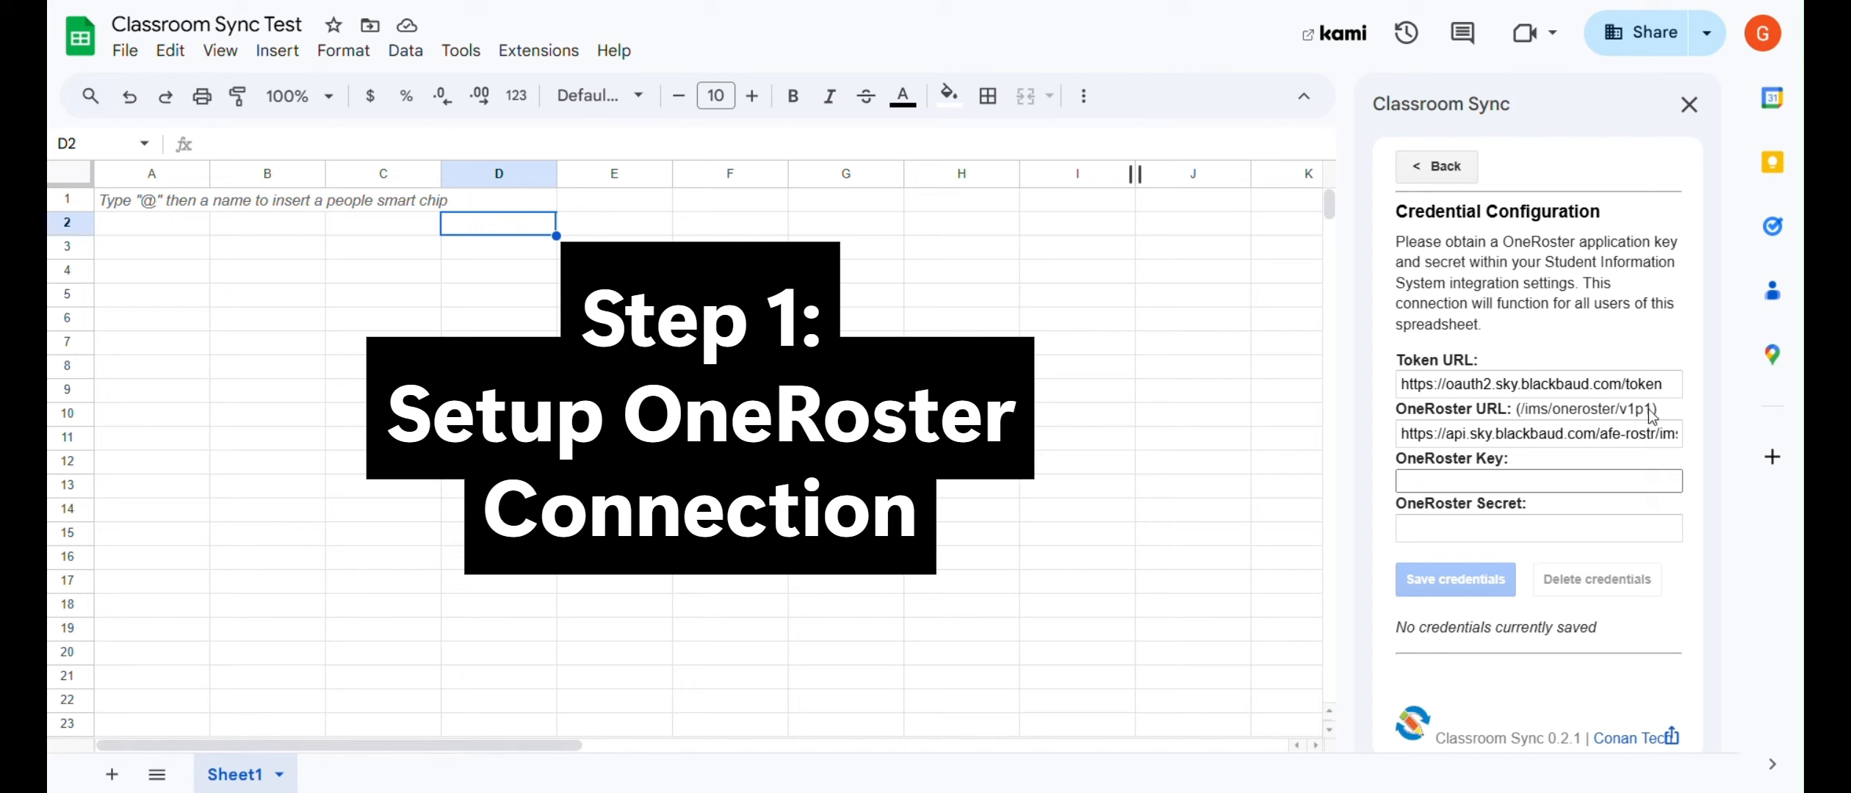
{"action": "left_click", "coordinate": [1650, 414]}
Enter the OneRoster key and secret, save the credentials, and go back to the main menu.
{"action": "left_click", "coordinate": [1569, 465]}
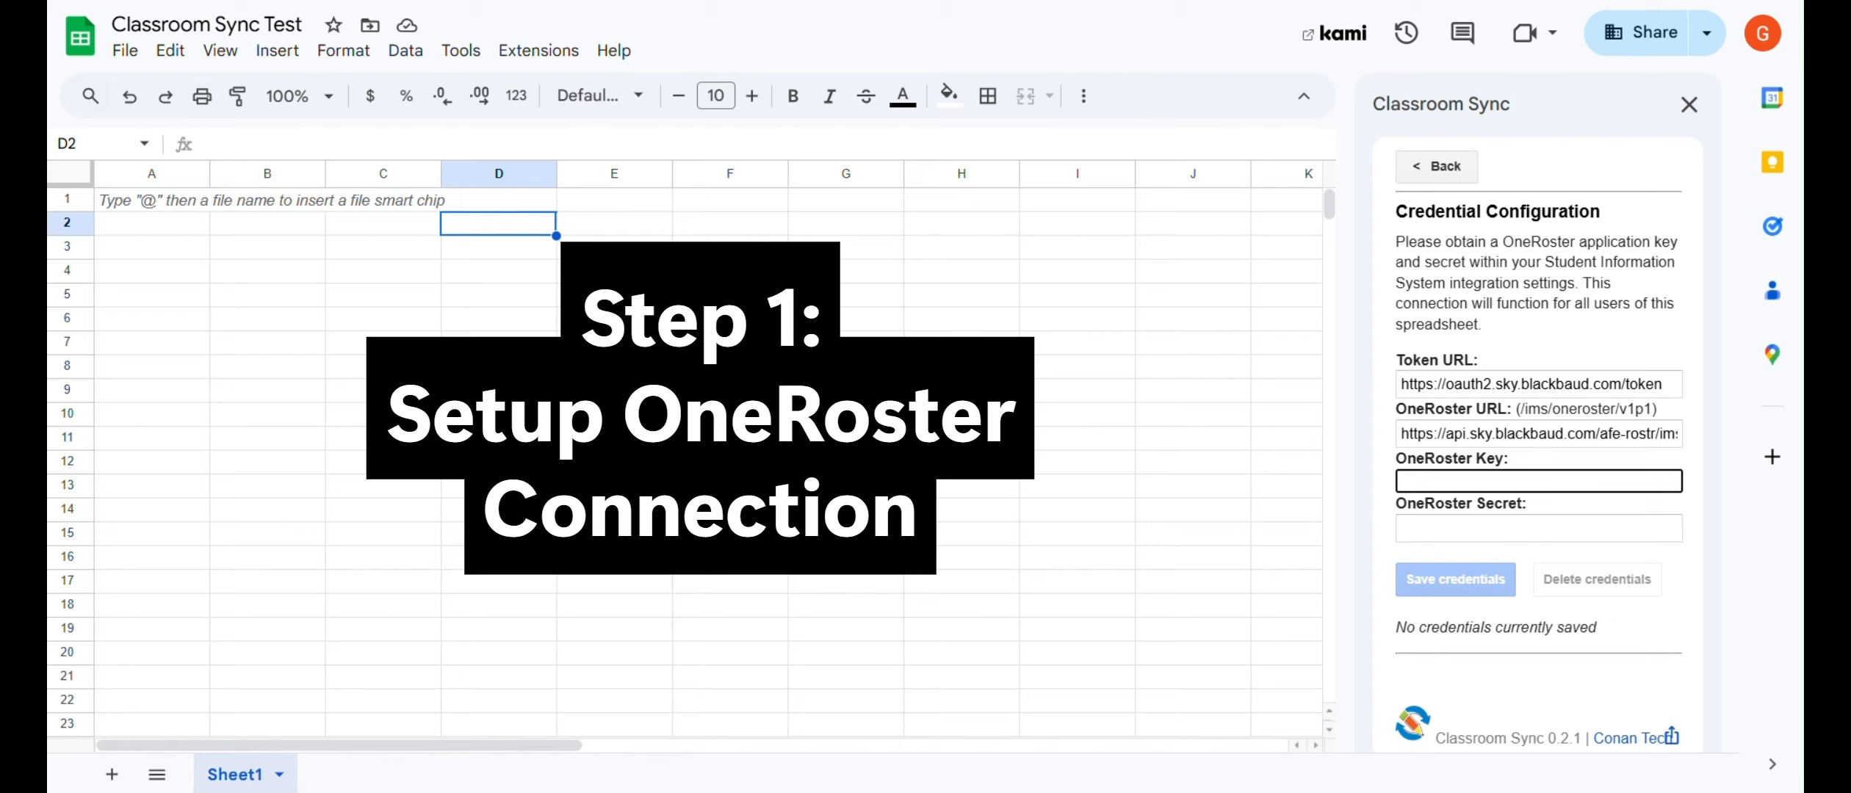
{"action": "left_click", "coordinate": [1462, 528]}
{"action": "key", "text": "ctrl+v"}
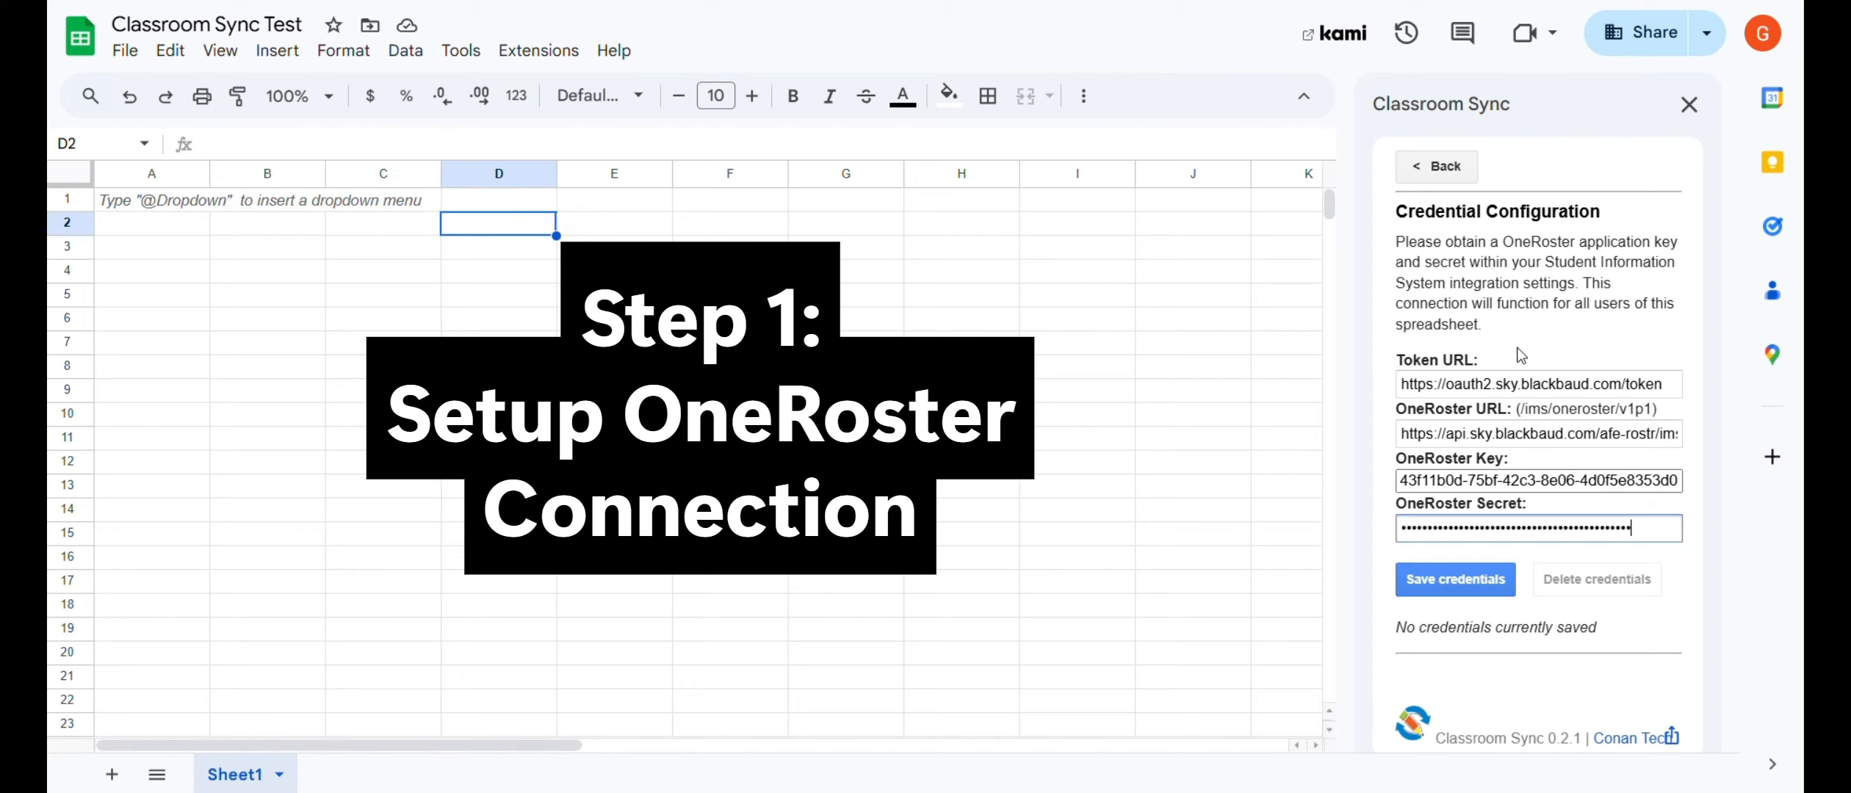
{"action": "left_click", "coordinate": [1469, 580]}
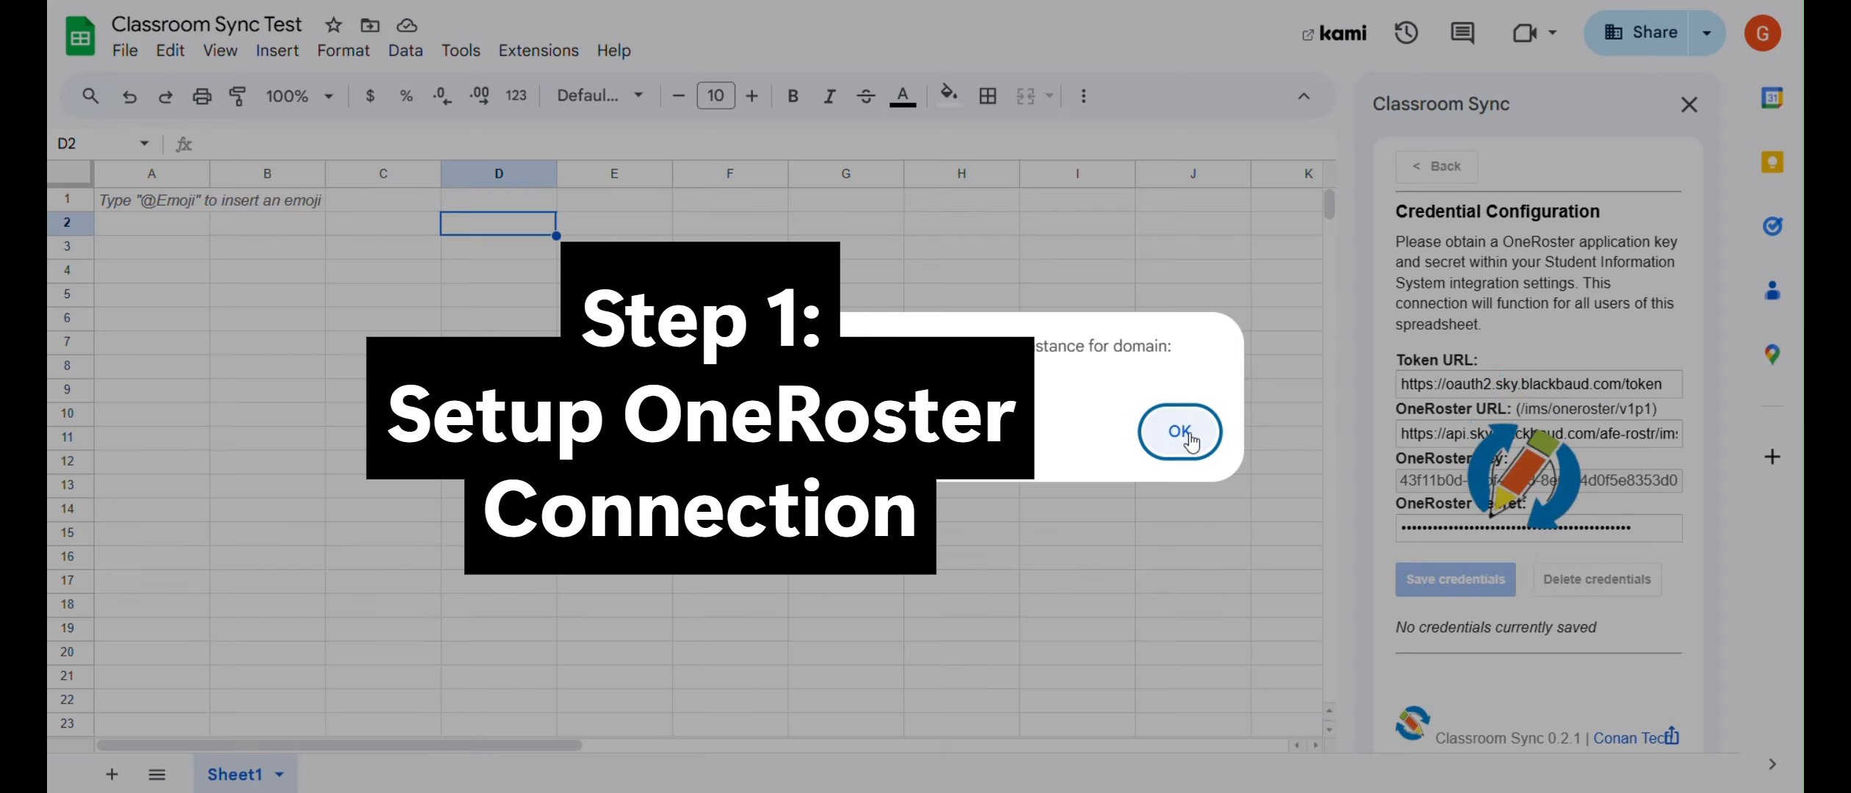
{"action": "left_click", "coordinate": [1180, 432]}
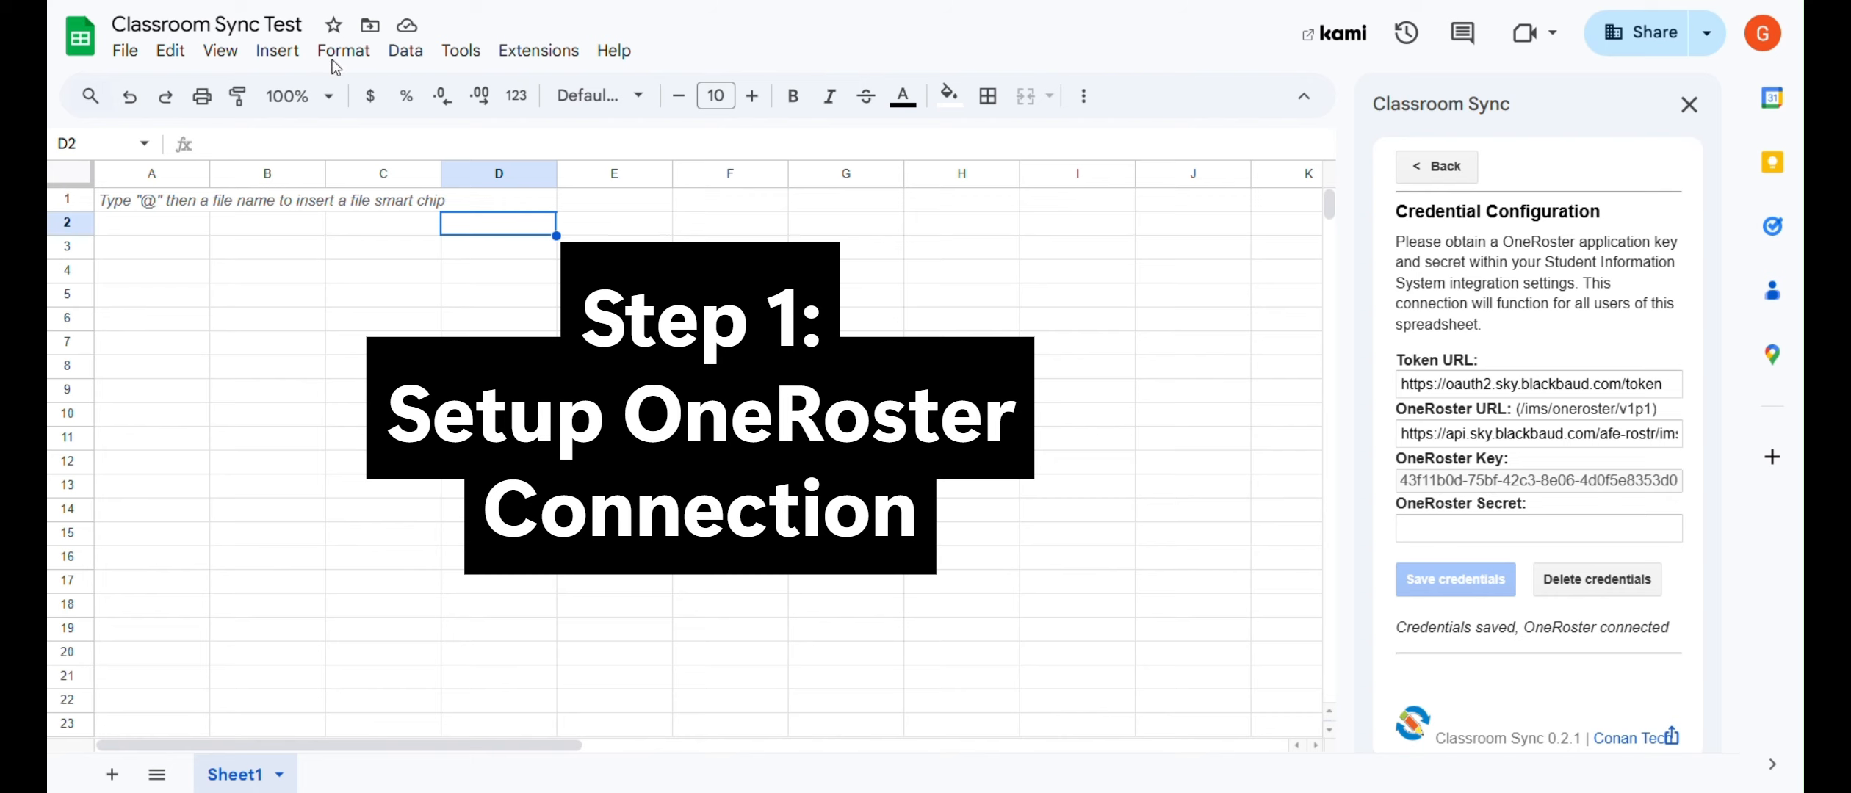
{"action": "left_click", "coordinate": [1436, 166]}
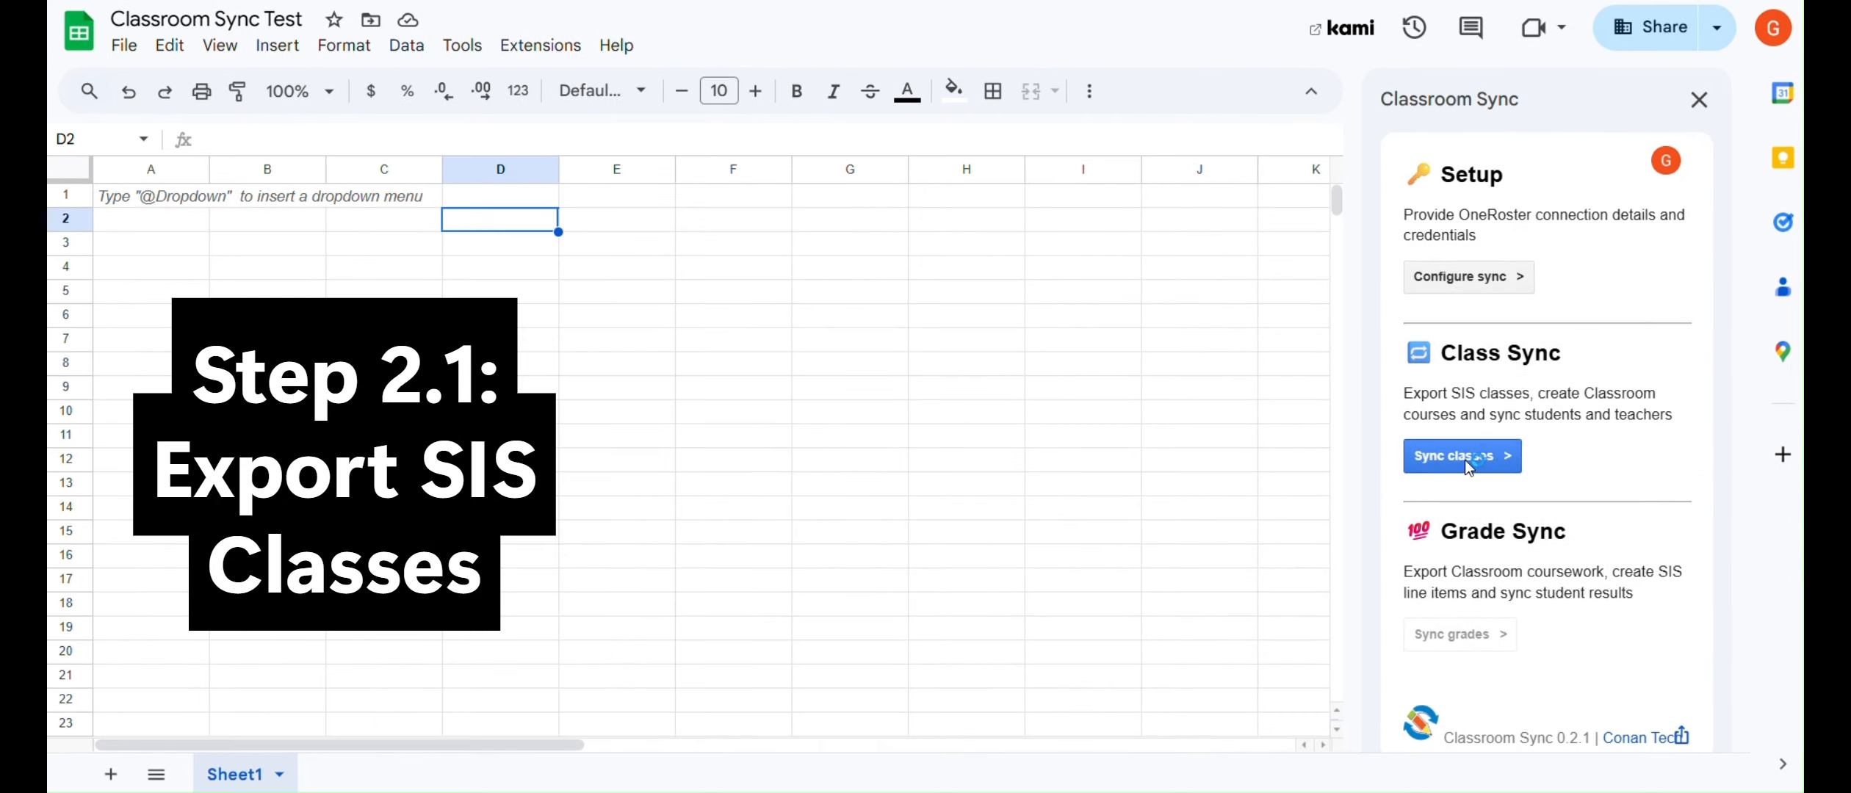
Open the SIS class export options from the class sync tools.
{"action": "left_click", "coordinate": [1467, 468]}
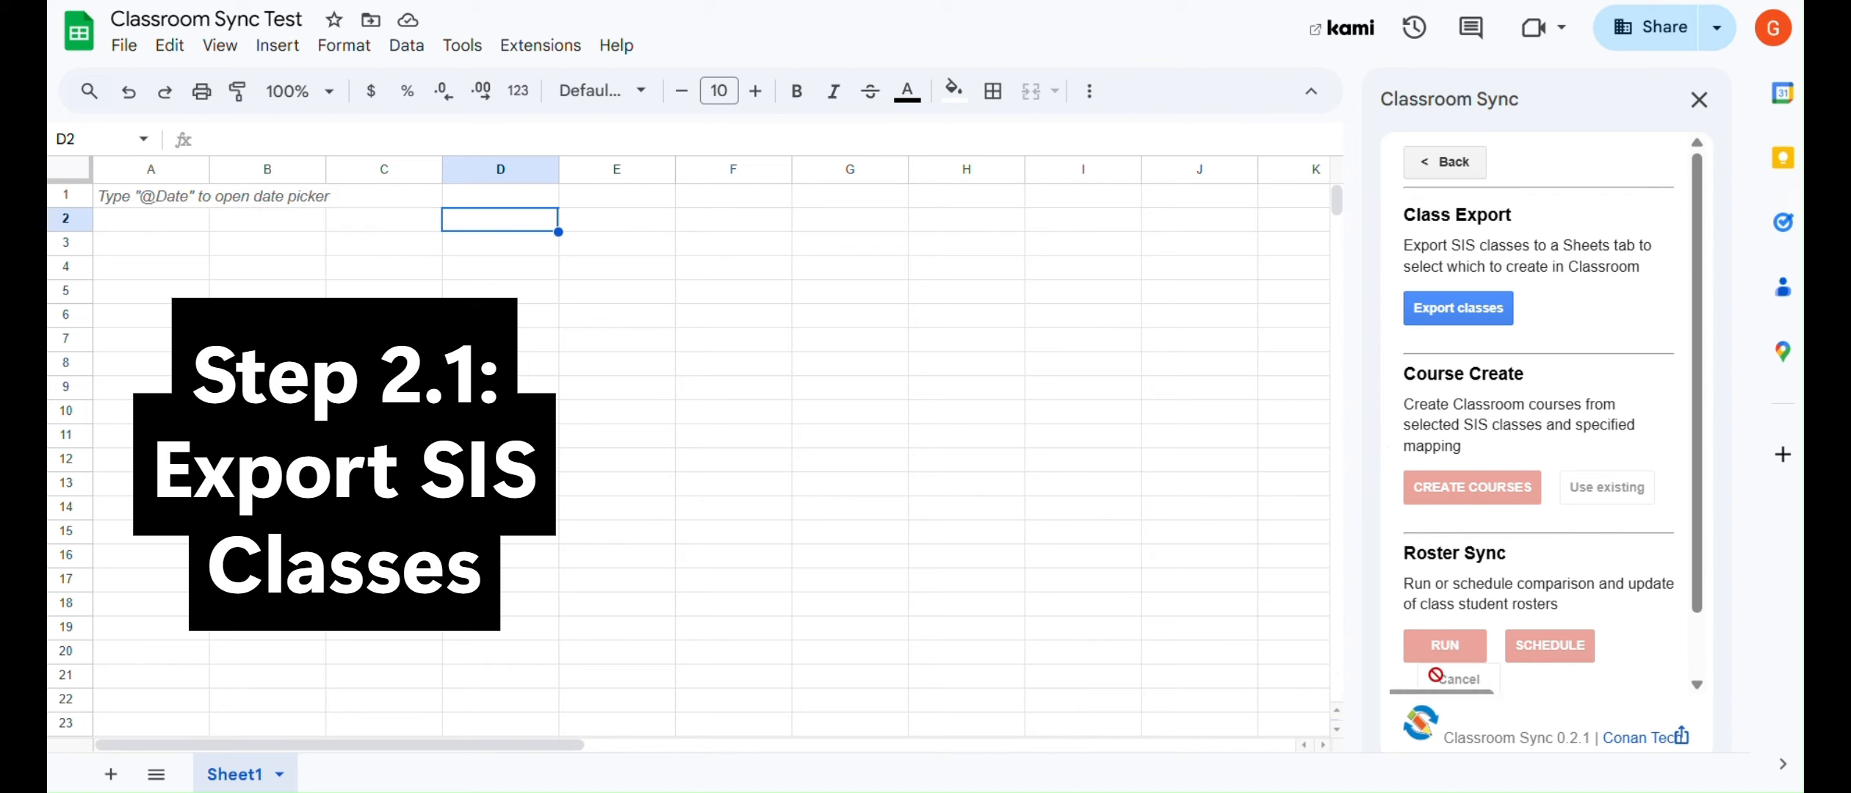
{"action": "scroll", "coordinate": [1462, 646], "scroll_direction": "down", "scroll_amount": 2}
{"action": "scroll", "coordinate": [1491, 367], "scroll_direction": "up", "scroll_amount": 2}
{"action": "left_click", "coordinate": [1441, 316]}
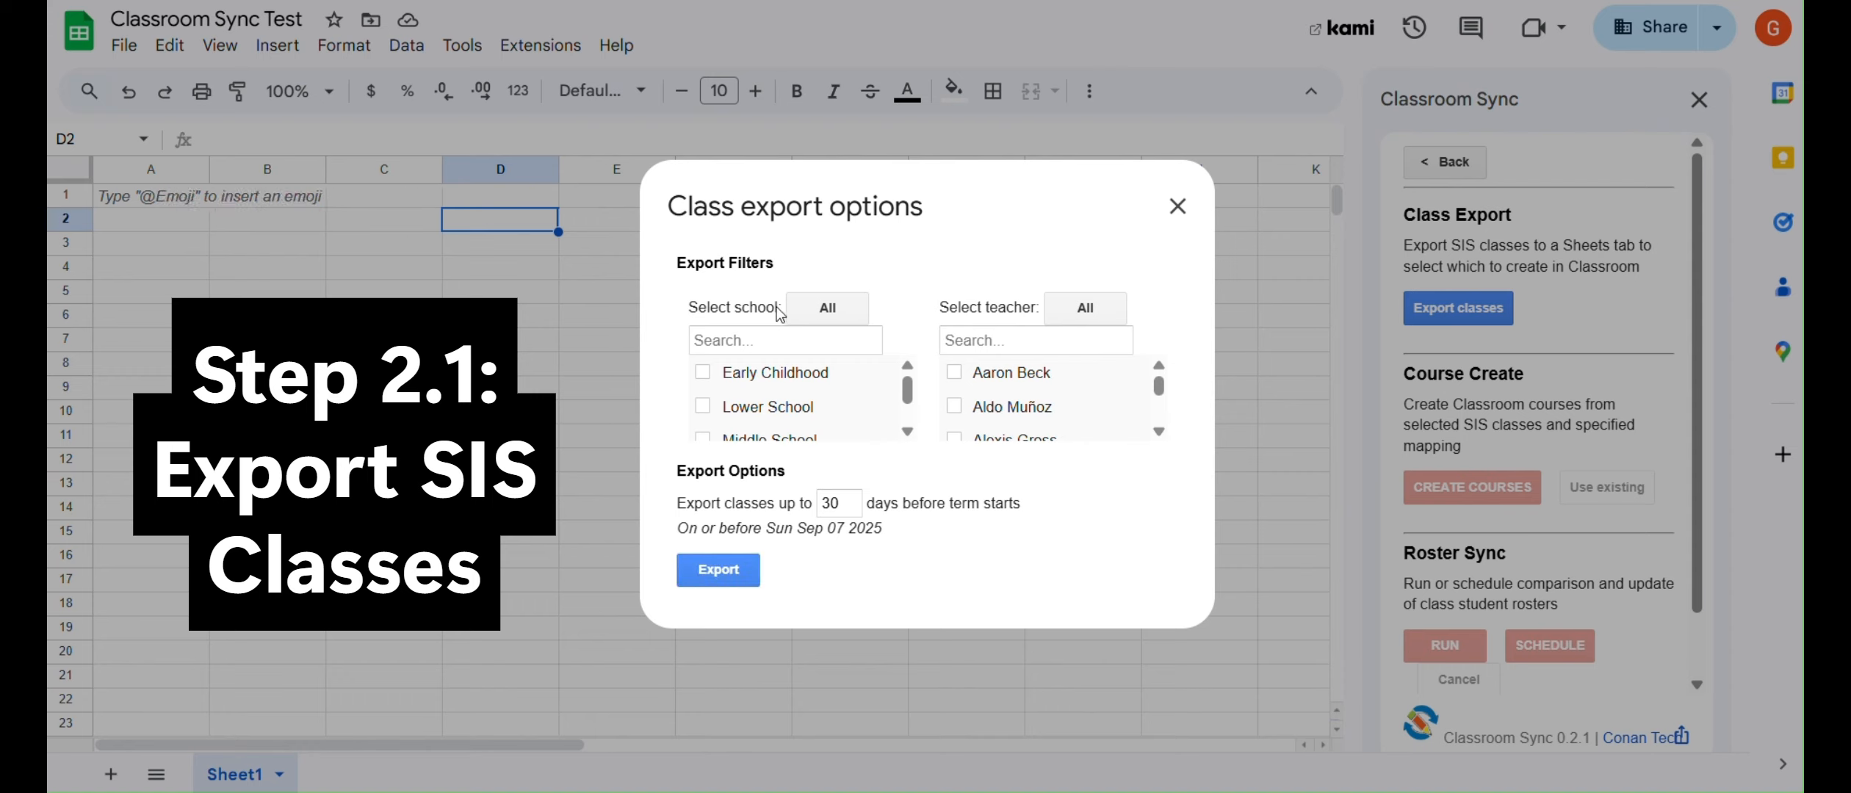
{"action": "scroll", "coordinate": [763, 411], "scroll_direction": "down", "scroll_amount": 1}
Export Upper School classes for the single teacher found by searching the teacher list.
{"action": "left_click", "coordinate": [764, 424]}
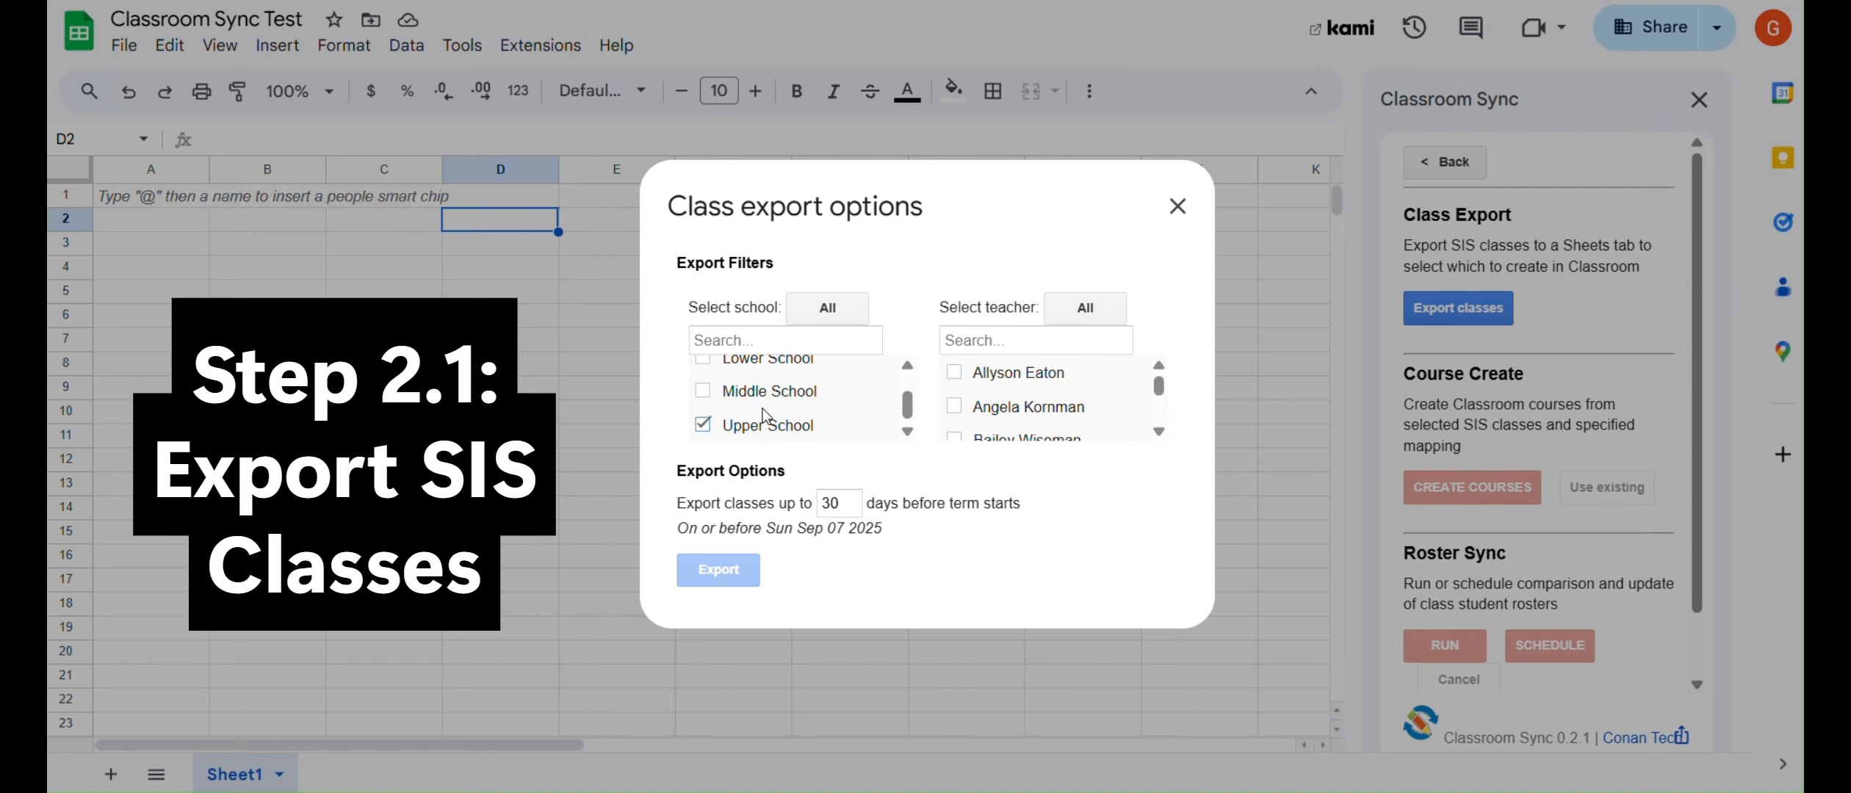
{"action": "left_click", "coordinate": [977, 340]}
{"action": "type", "text": "jen"}
{"action": "left_click", "coordinate": [954, 407]}
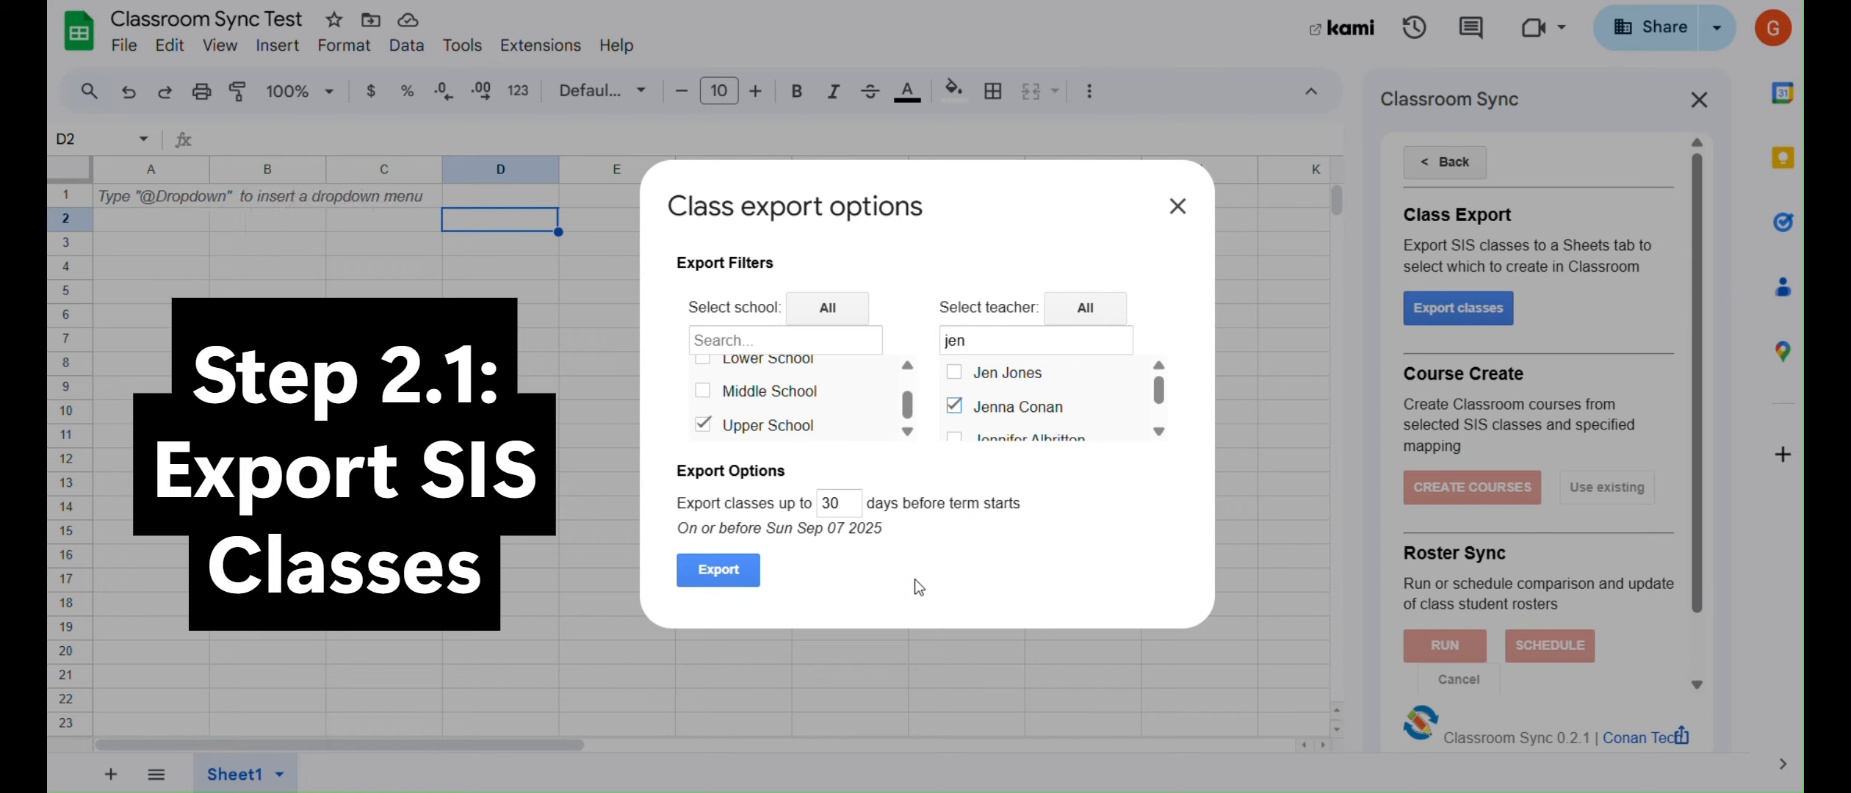
{"action": "left_click", "coordinate": [753, 577]}
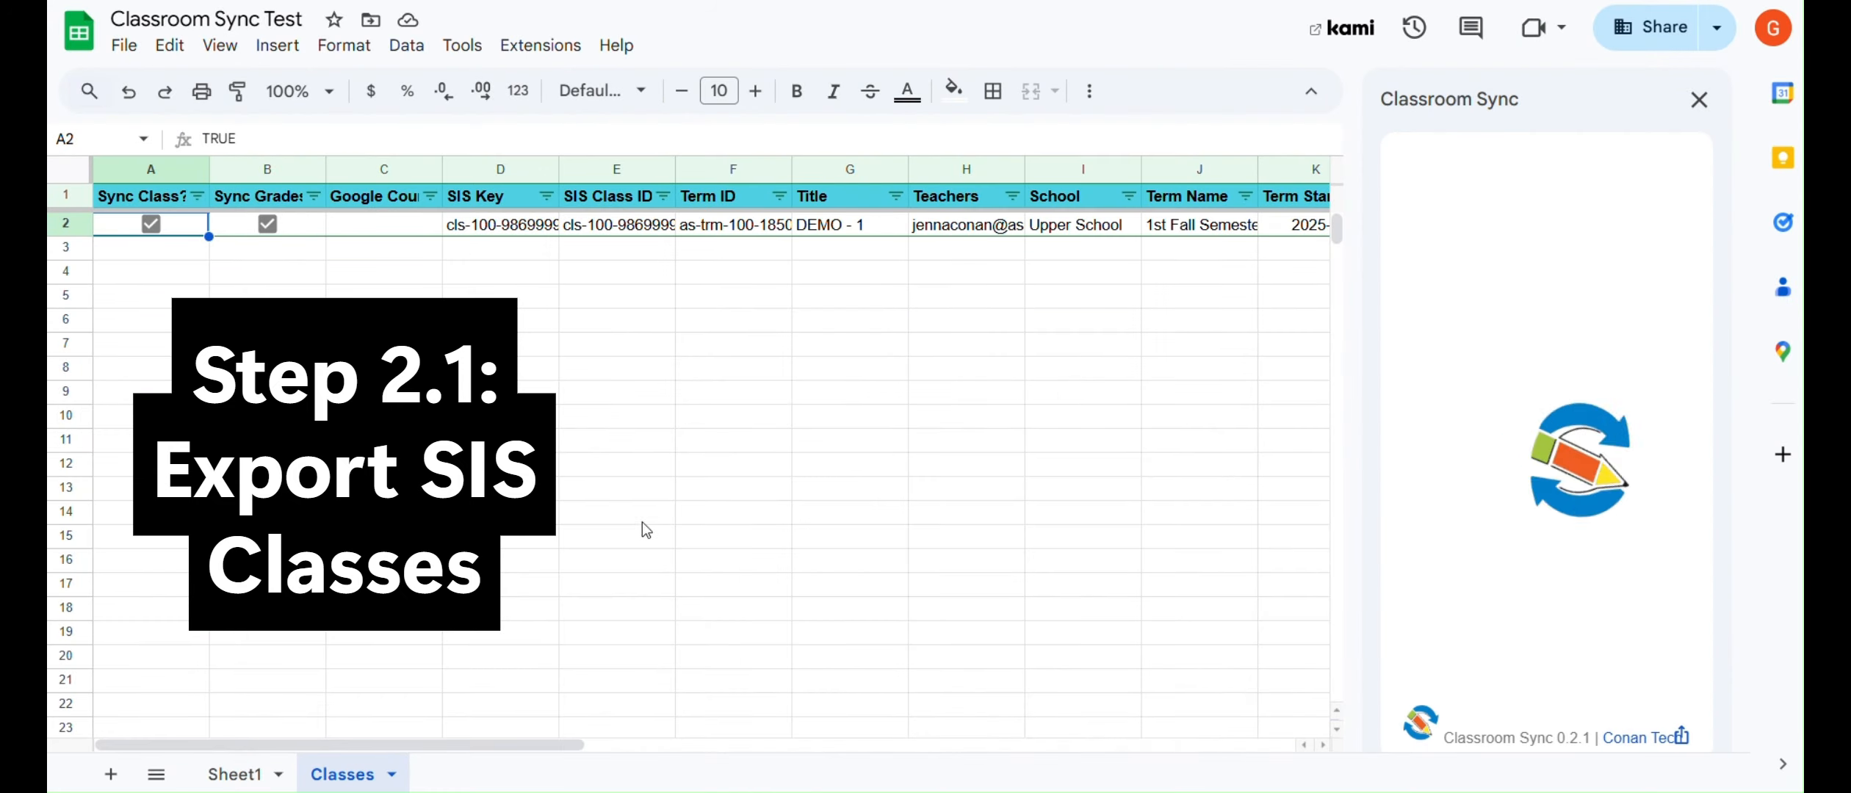
Create the DEMO - 1 Classroom course with AI-generated course descriptions turned off.
{"action": "left_click_drag", "start_coordinate": [491, 747], "coordinate": [736, 741]}
{"action": "left_click_drag", "start_coordinate": [578, 225], "coordinate": [797, 225]}
{"action": "left_click_drag", "start_coordinate": [576, 745], "coordinate": [679, 686]}
{"action": "left_click_drag", "start_coordinate": [1020, 170], "coordinate": [1136, 170]}
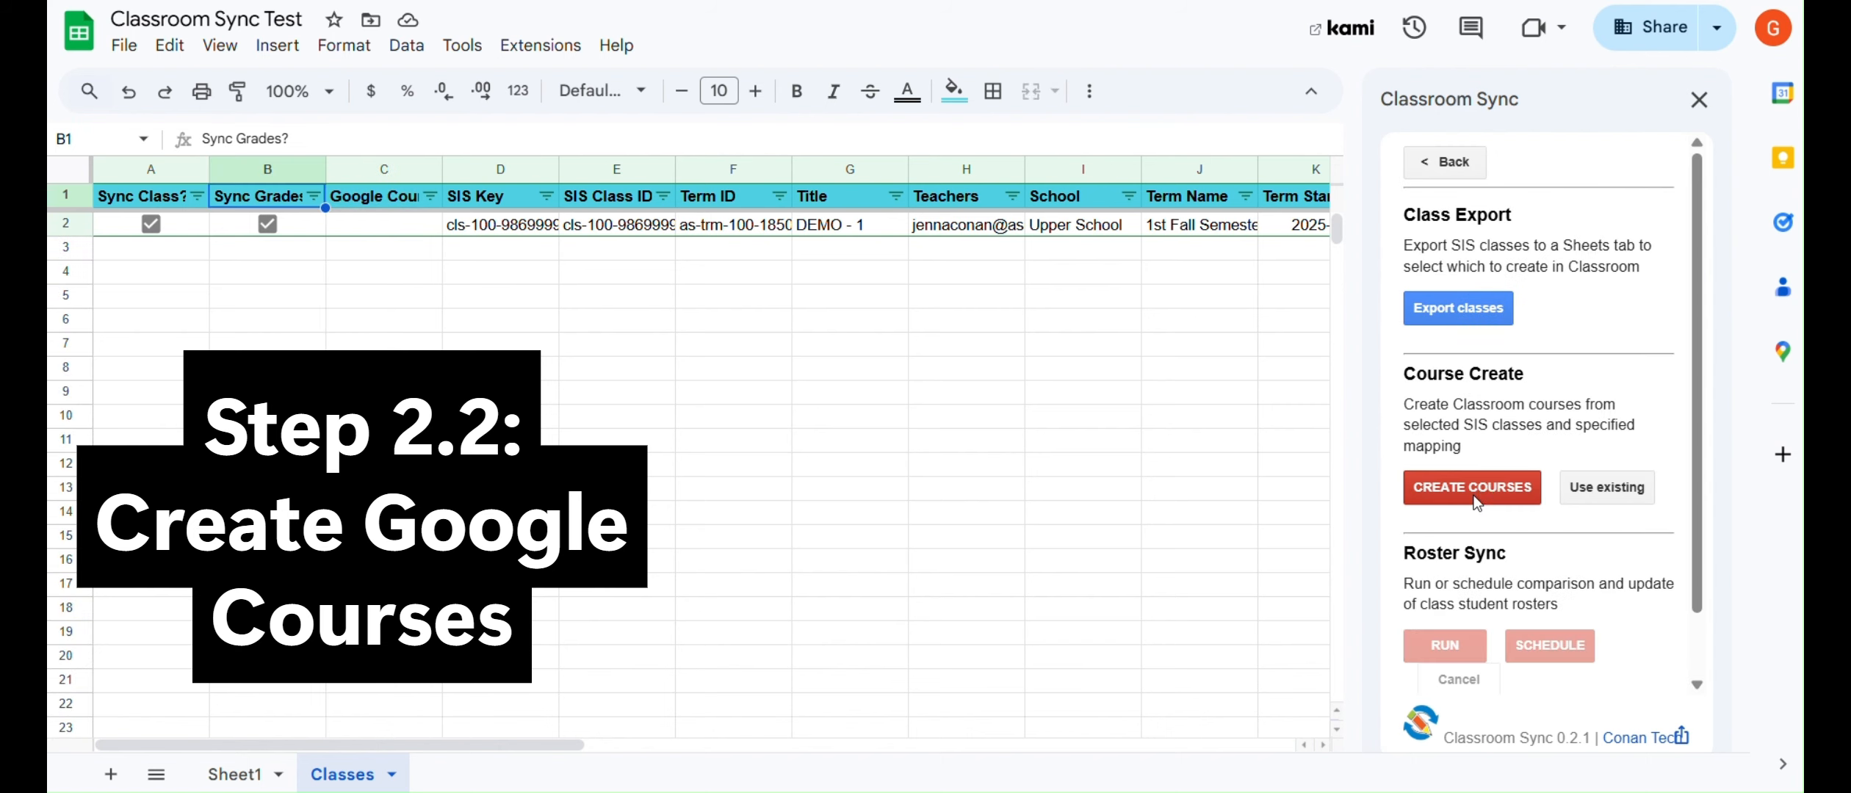
{"action": "left_click", "coordinate": [1458, 487]}
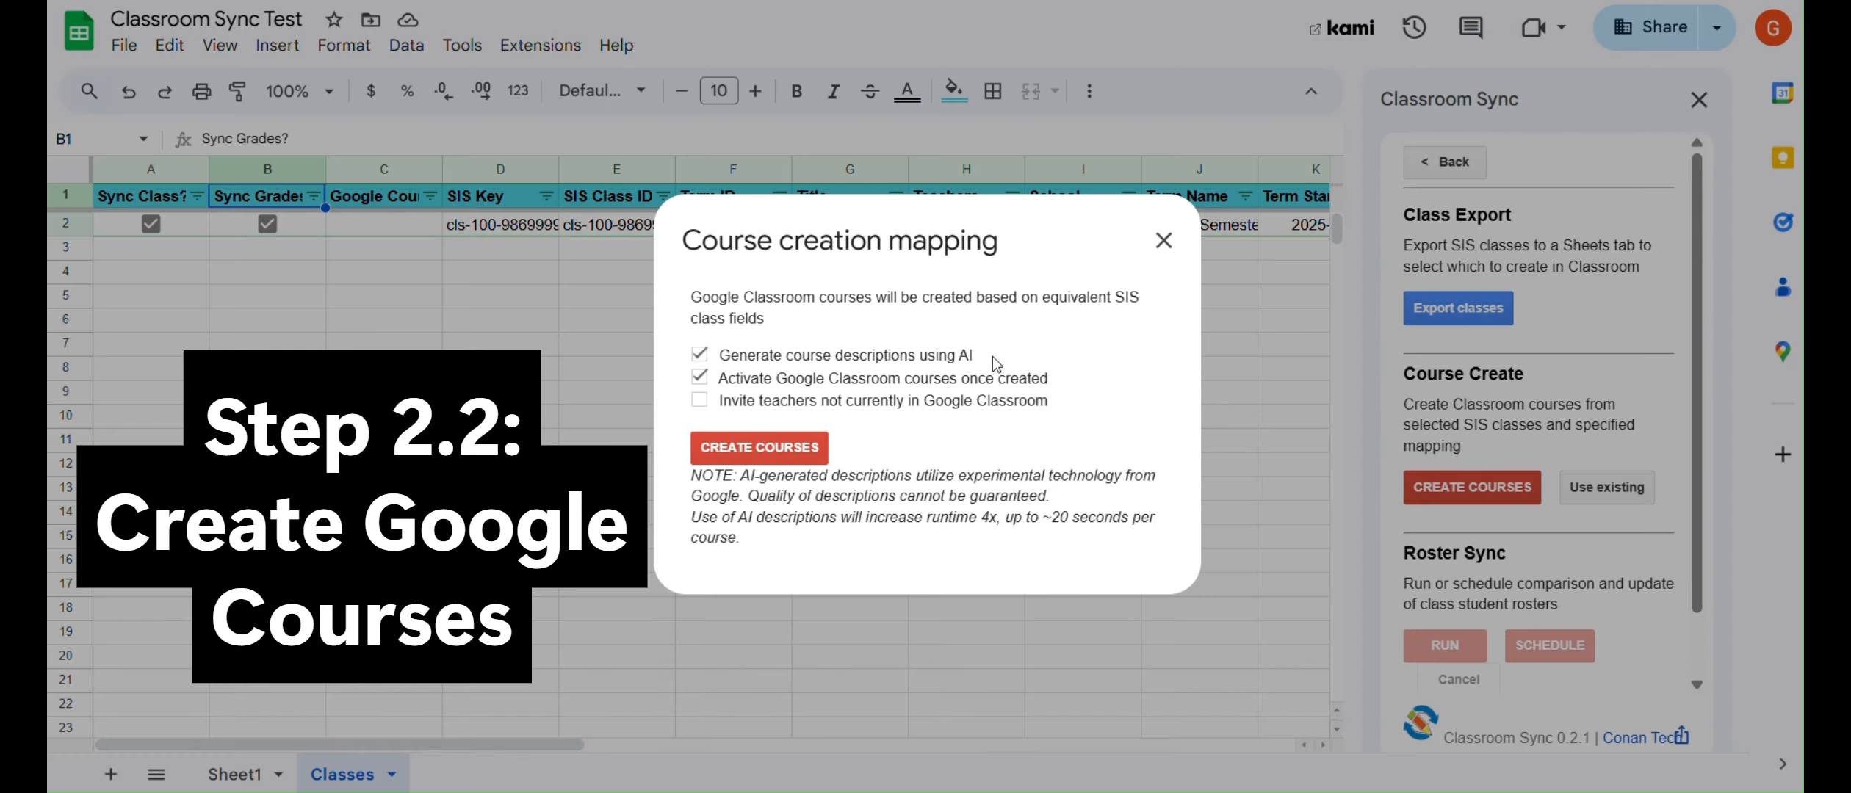
{"action": "left_click", "coordinate": [992, 355]}
{"action": "left_click", "coordinate": [773, 453]}
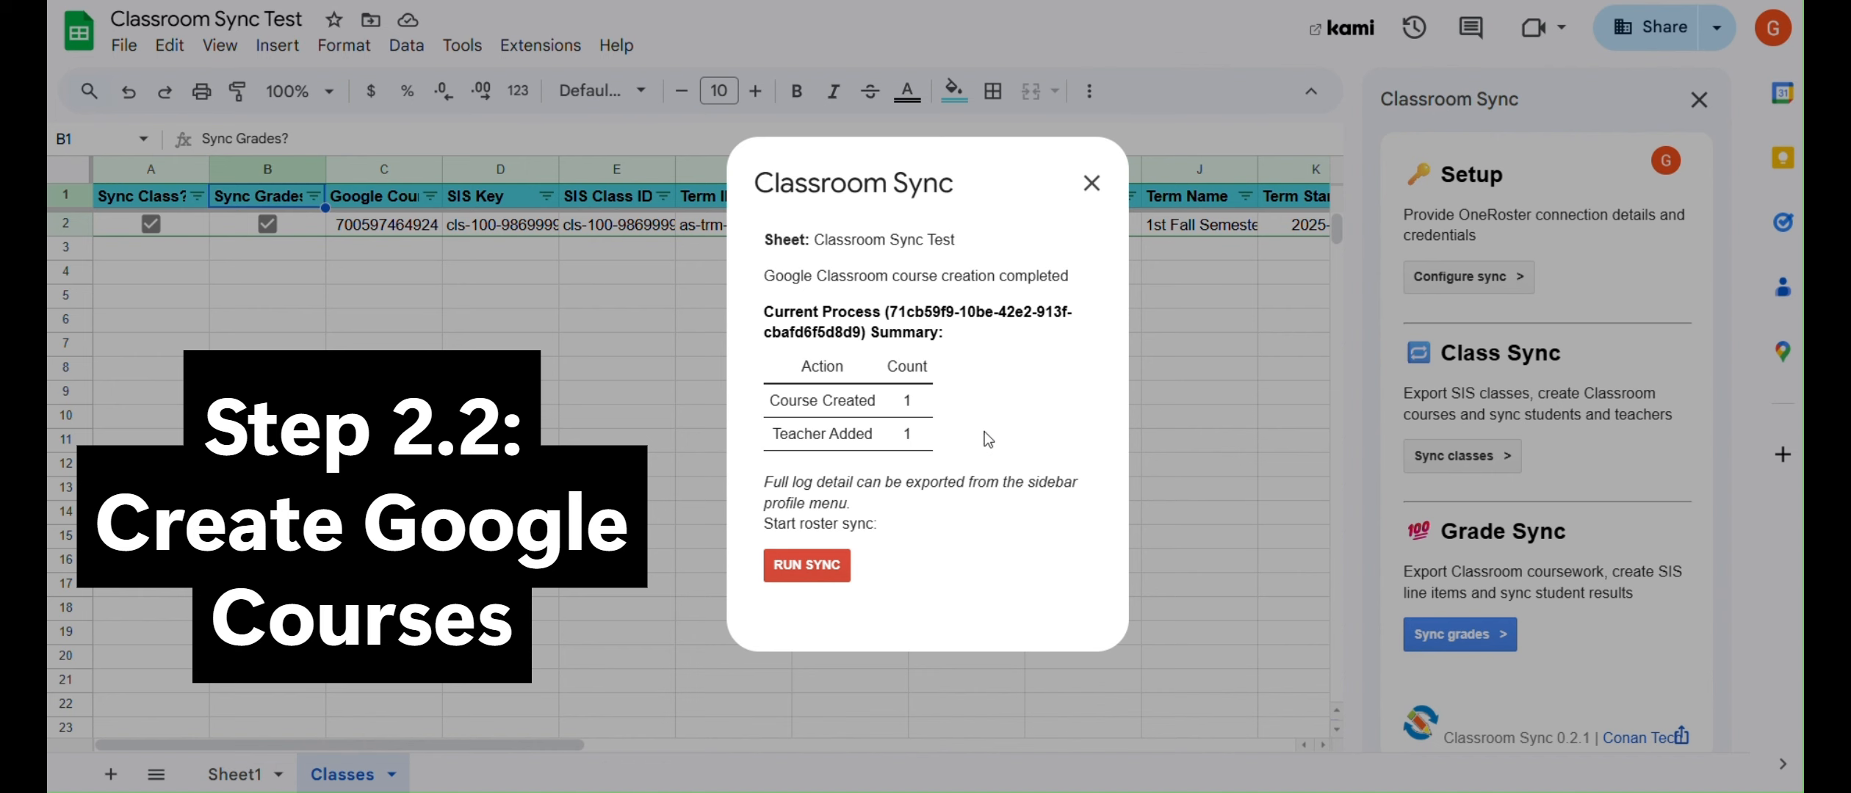
{"action": "left_click", "coordinate": [1091, 183]}
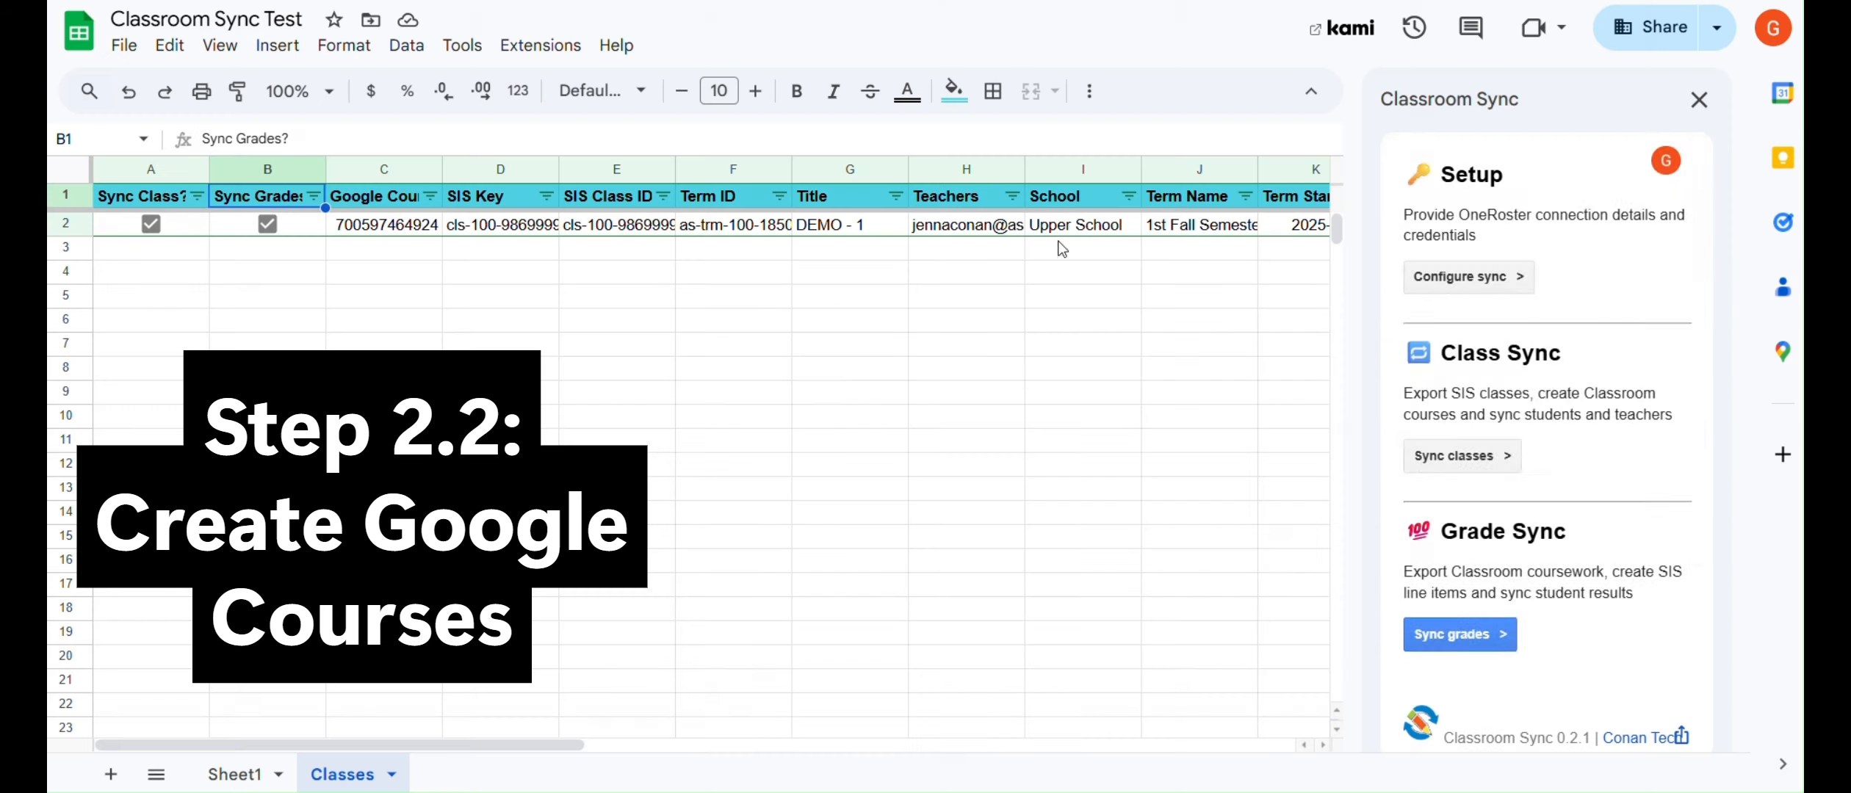
{"action": "left_click", "coordinate": [1462, 457]}
{"action": "scroll", "coordinate": [1462, 521], "scroll_direction": "down", "scroll_amount": 1}
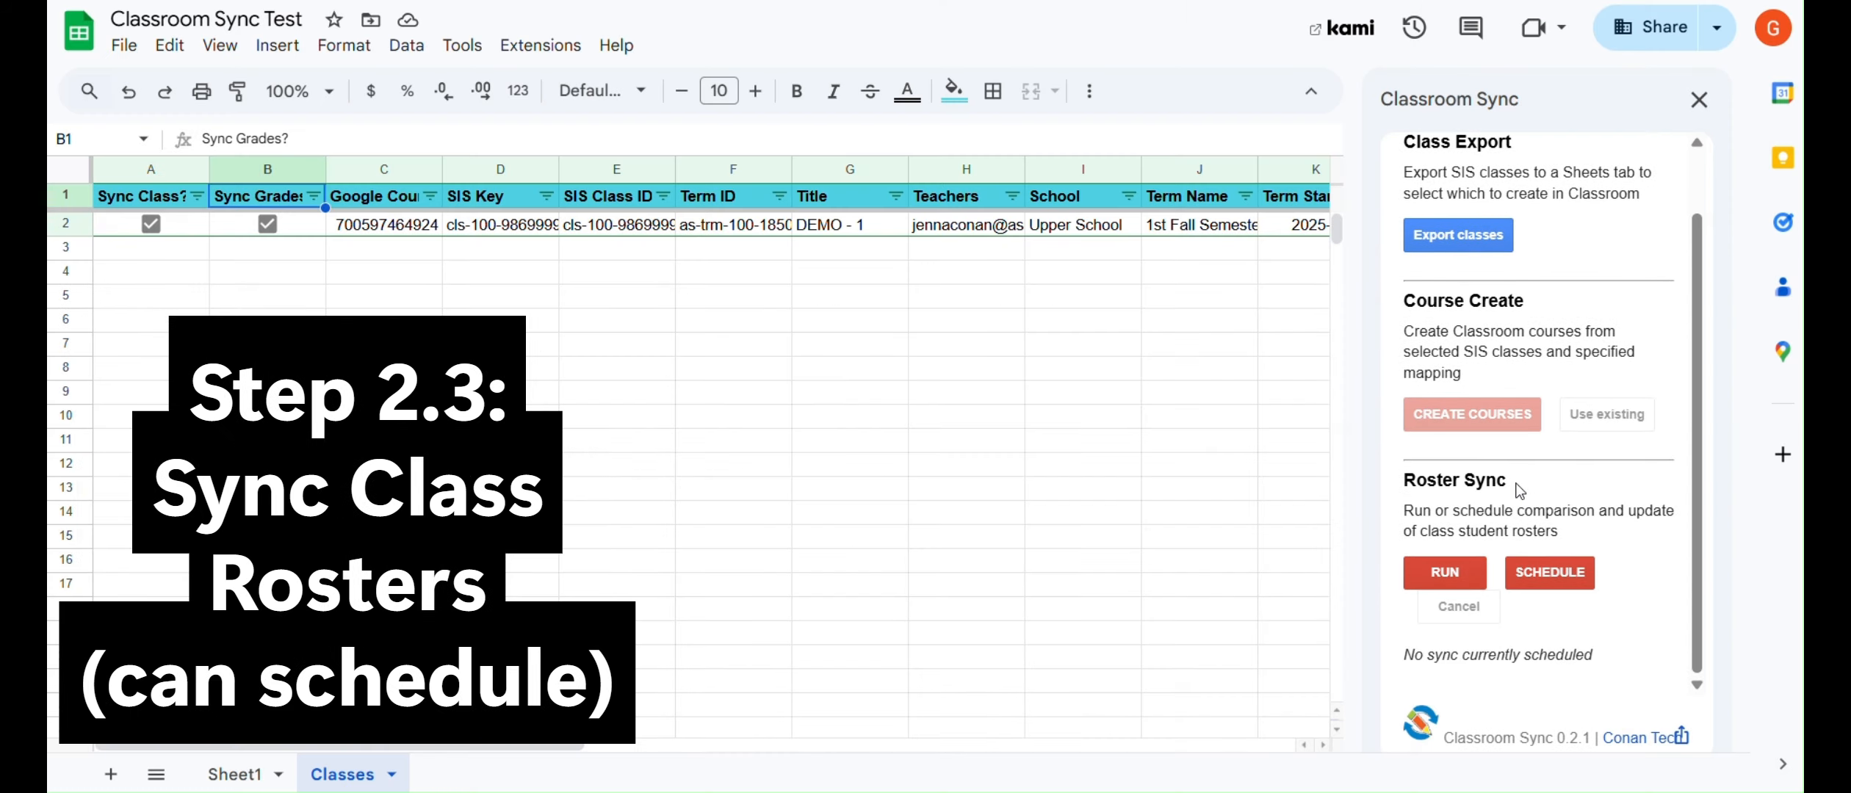
Keep the roster sync schedule at a daily frequency.
{"action": "left_click", "coordinate": [1550, 572]}
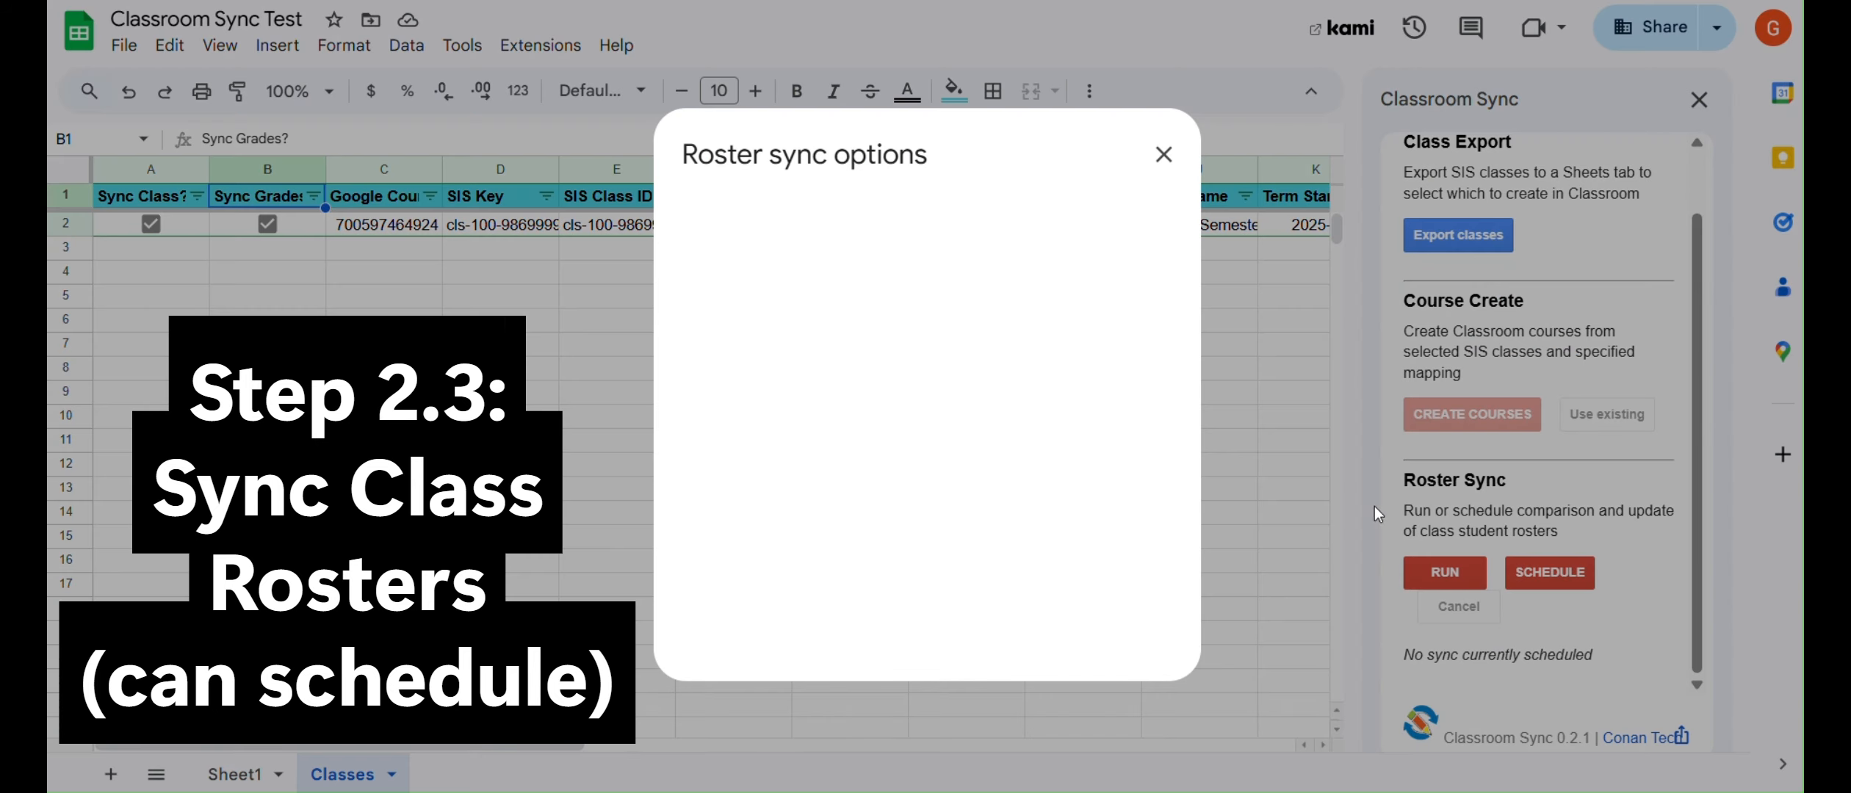
{"action": "left_click", "coordinate": [841, 566]}
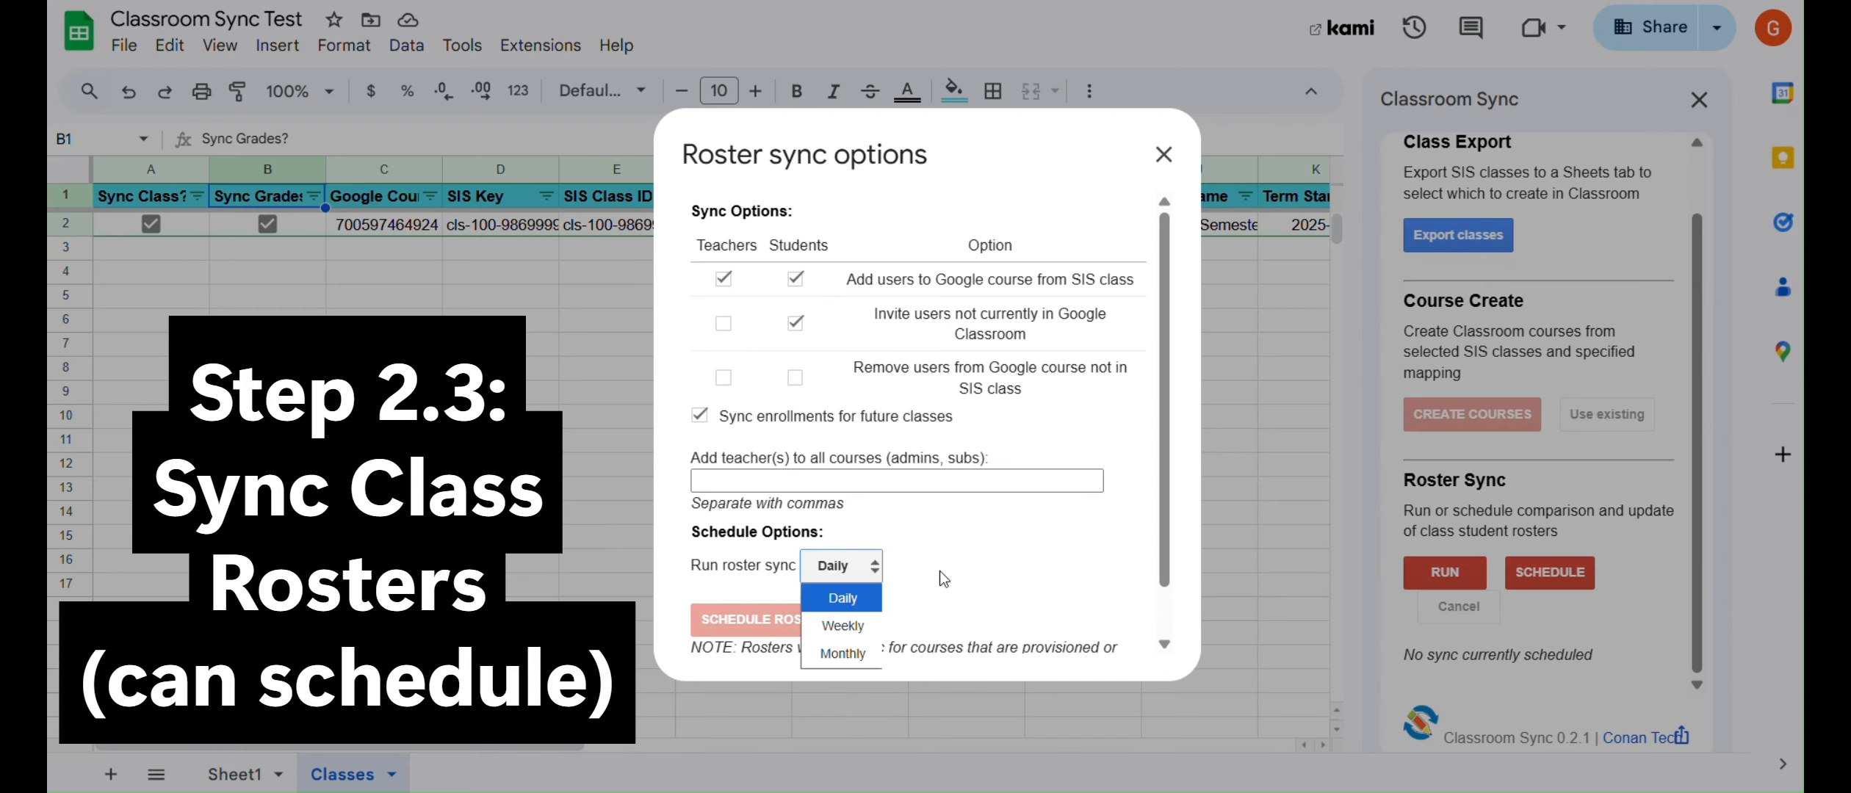
{"action": "left_click", "coordinate": [941, 572]}
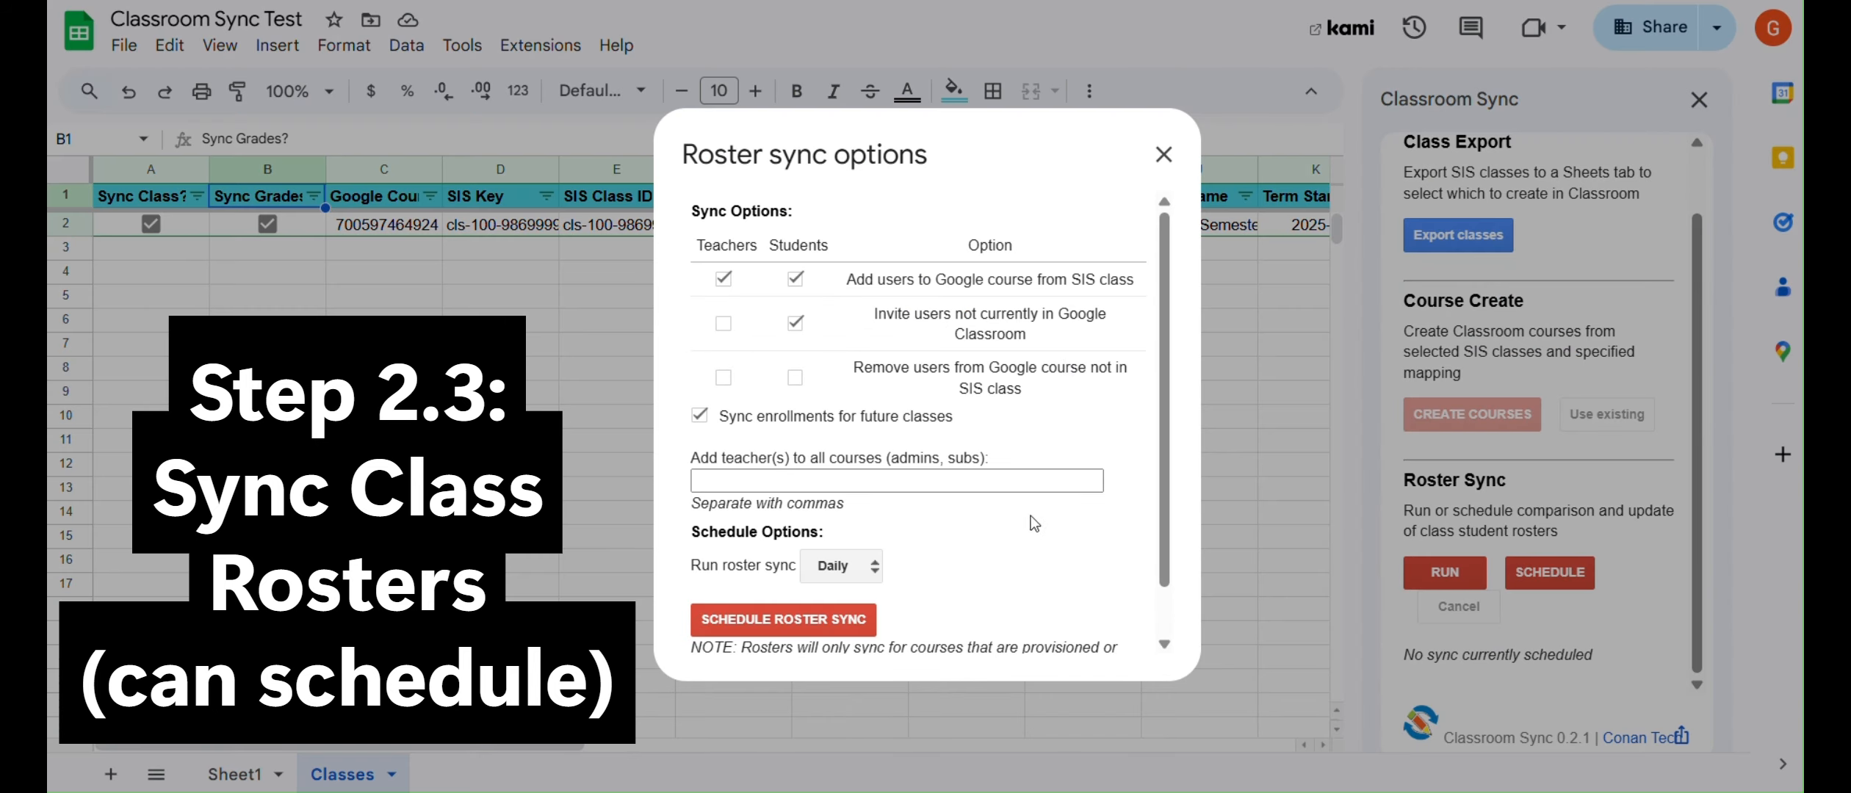
{"action": "left_click", "coordinate": [1064, 463]}
Run the roster sync now and close its summary.
{"action": "scroll", "coordinate": [1054, 514], "scroll_direction": "down", "scroll_amount": 1}
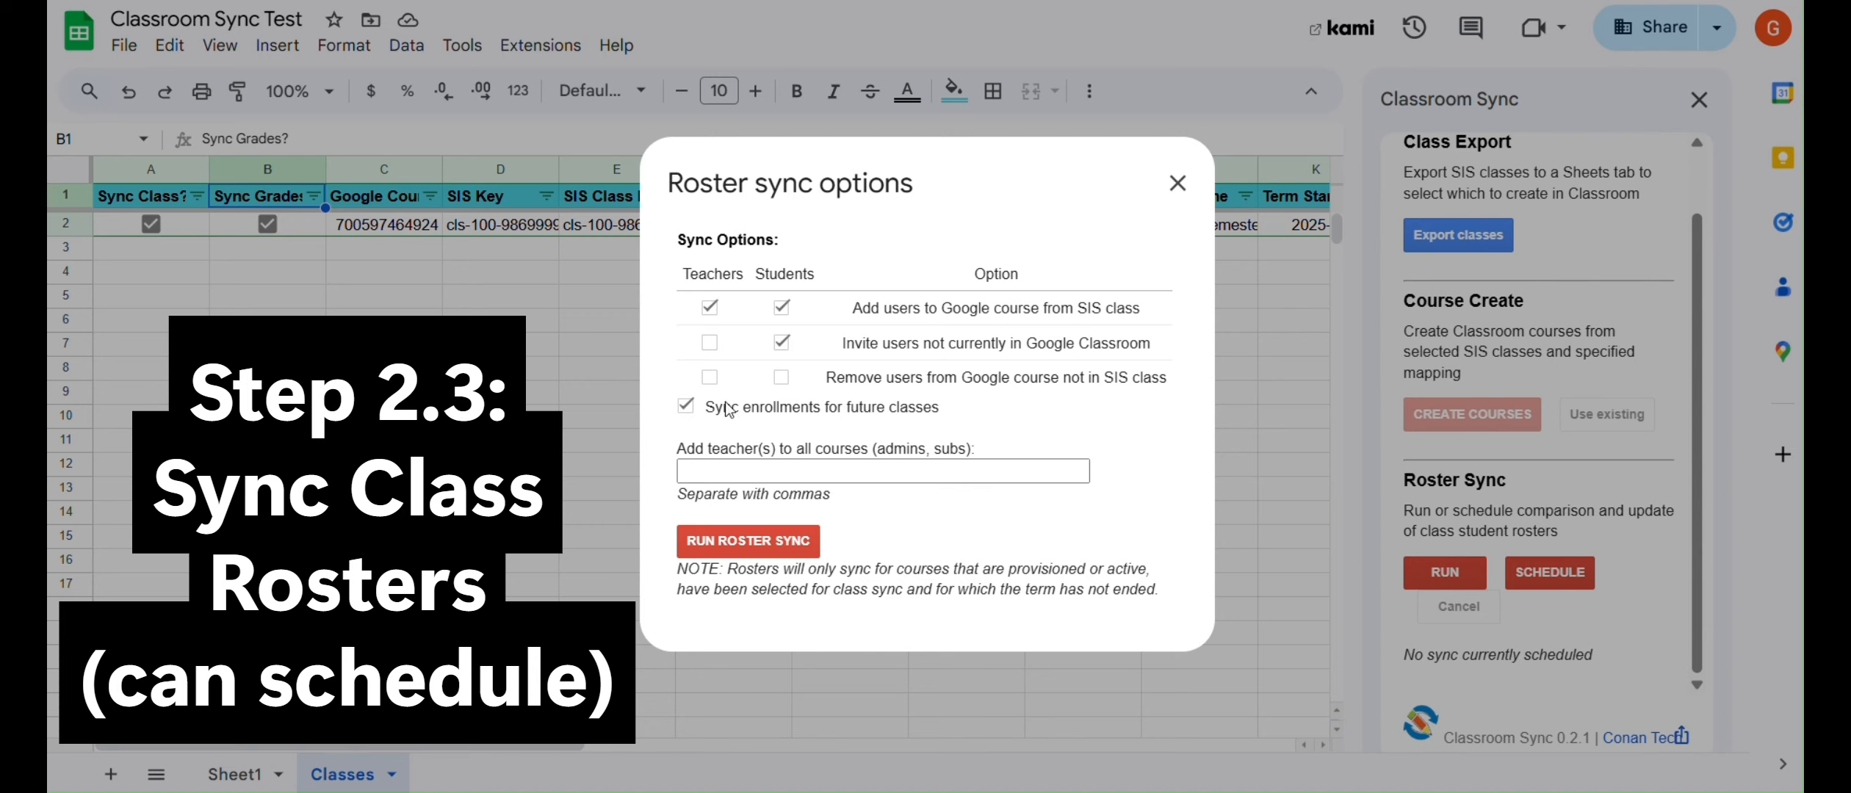
{"action": "left_click", "coordinate": [760, 541]}
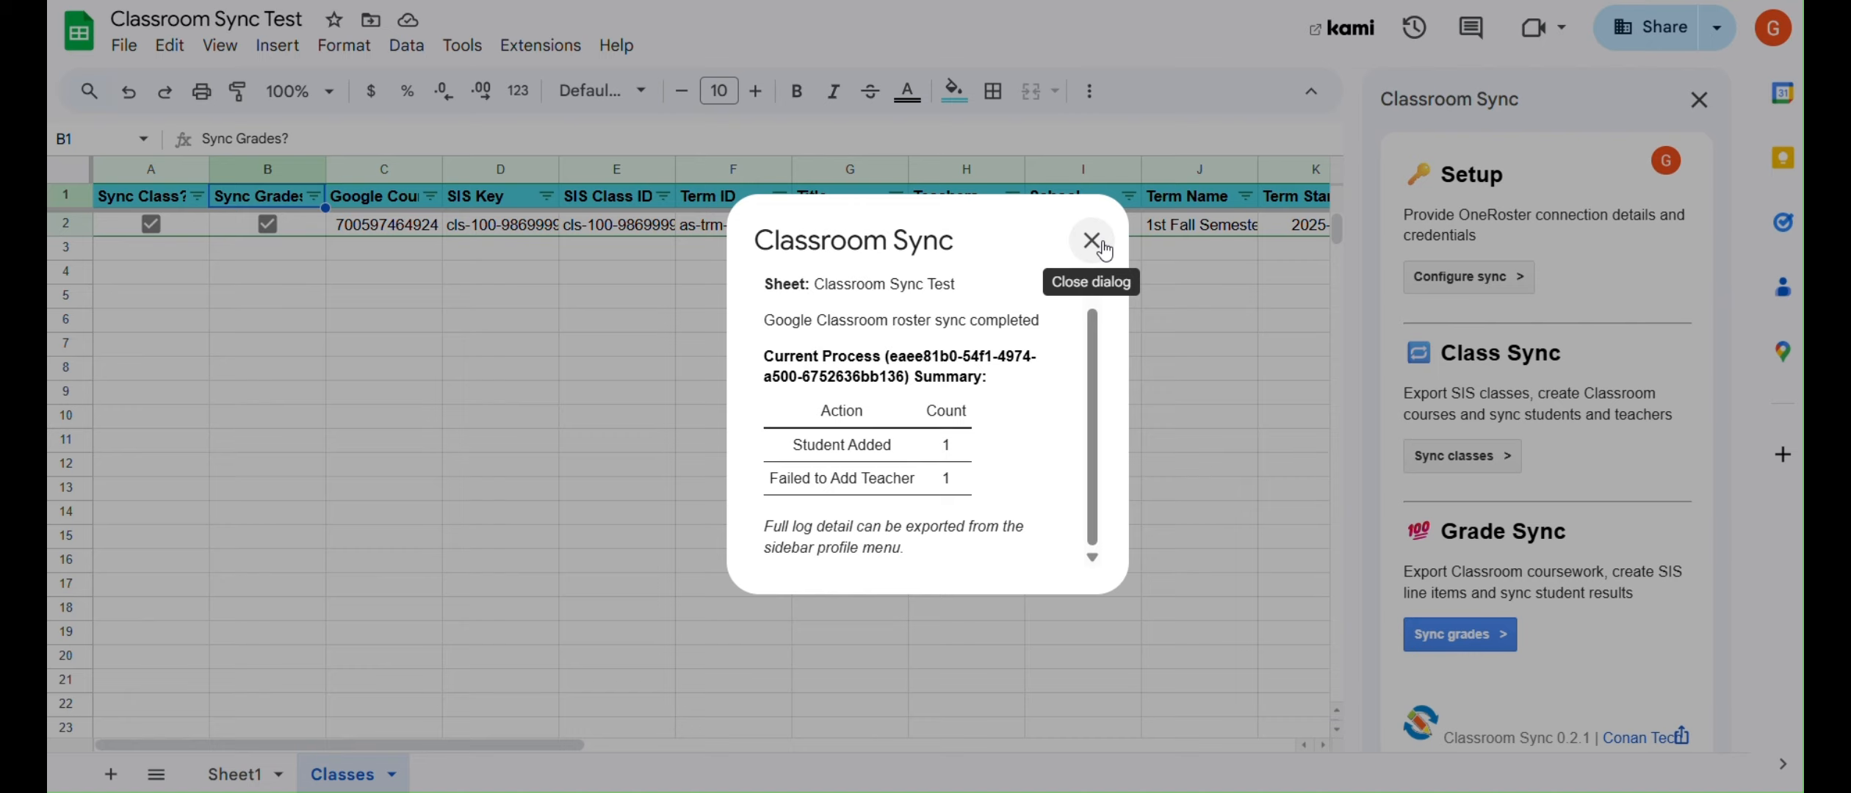
{"action": "left_click", "coordinate": [1091, 236]}
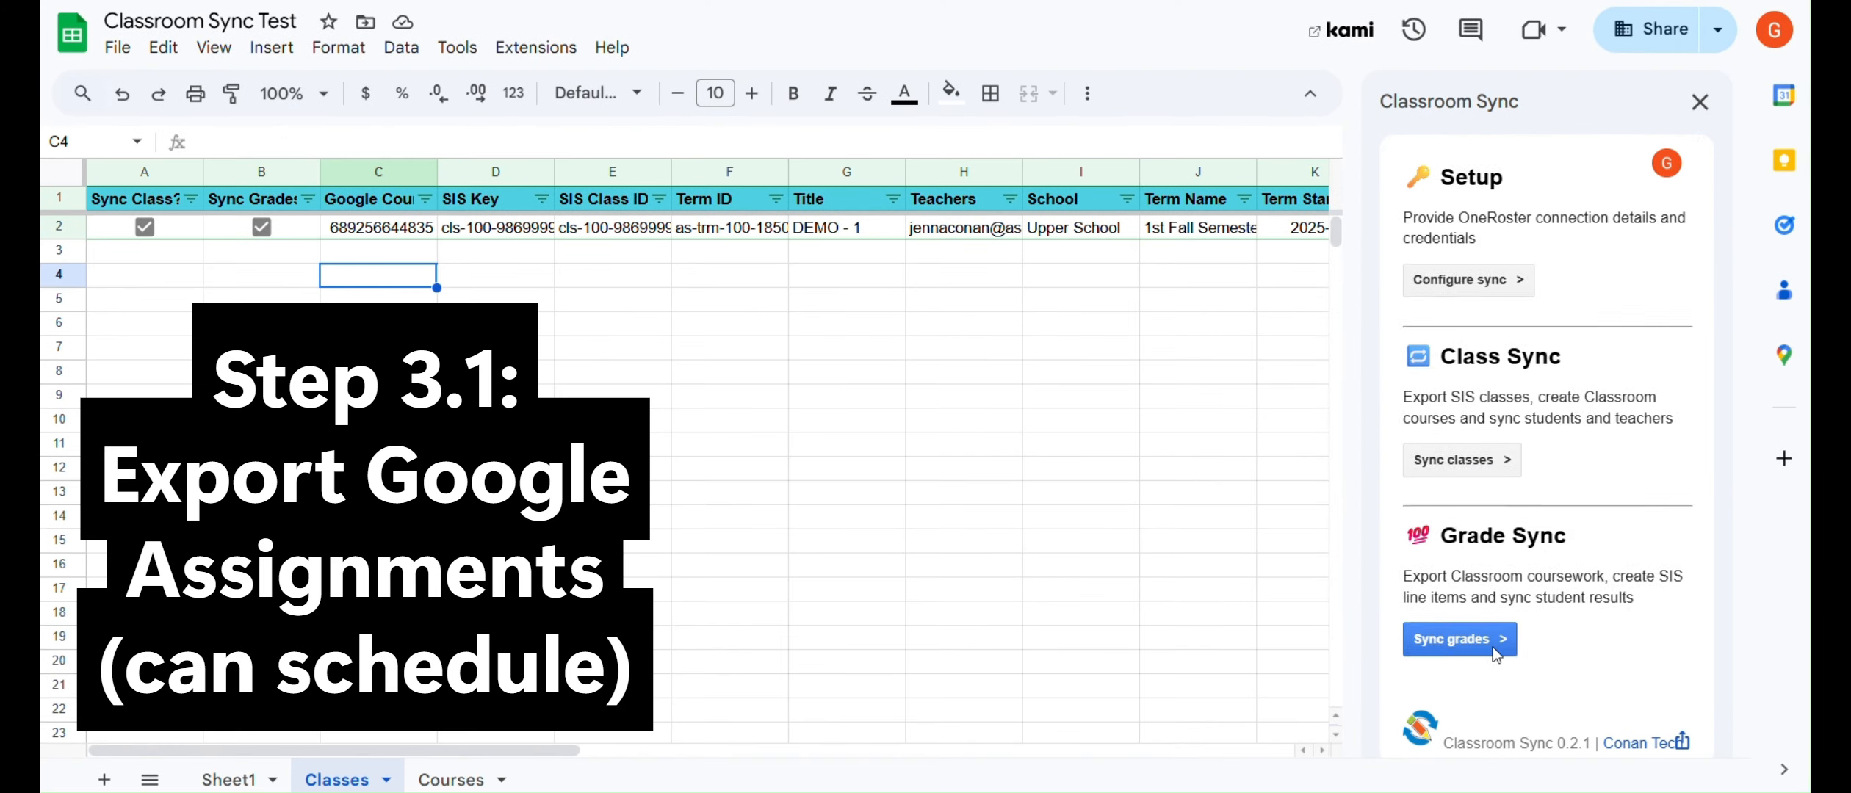
{"action": "left_click", "coordinate": [1491, 636]}
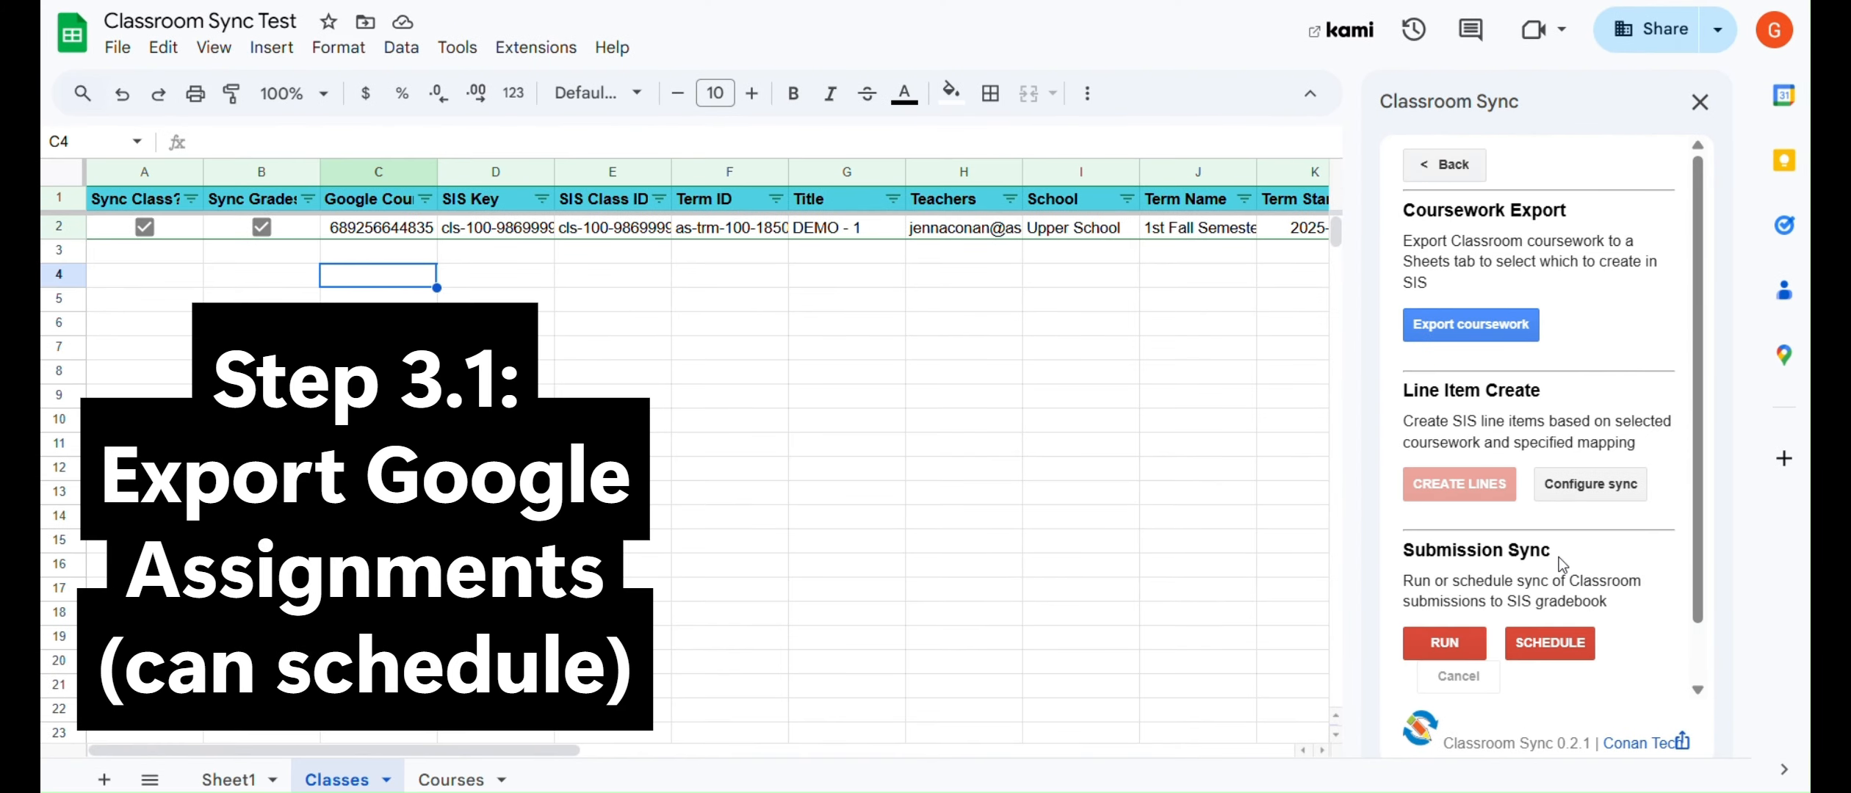
Export the Classroom coursework to a Coursework sheet, overwriting any previous export.
{"action": "left_click", "coordinate": [262, 205]}
{"action": "left_click", "coordinate": [1470, 324]}
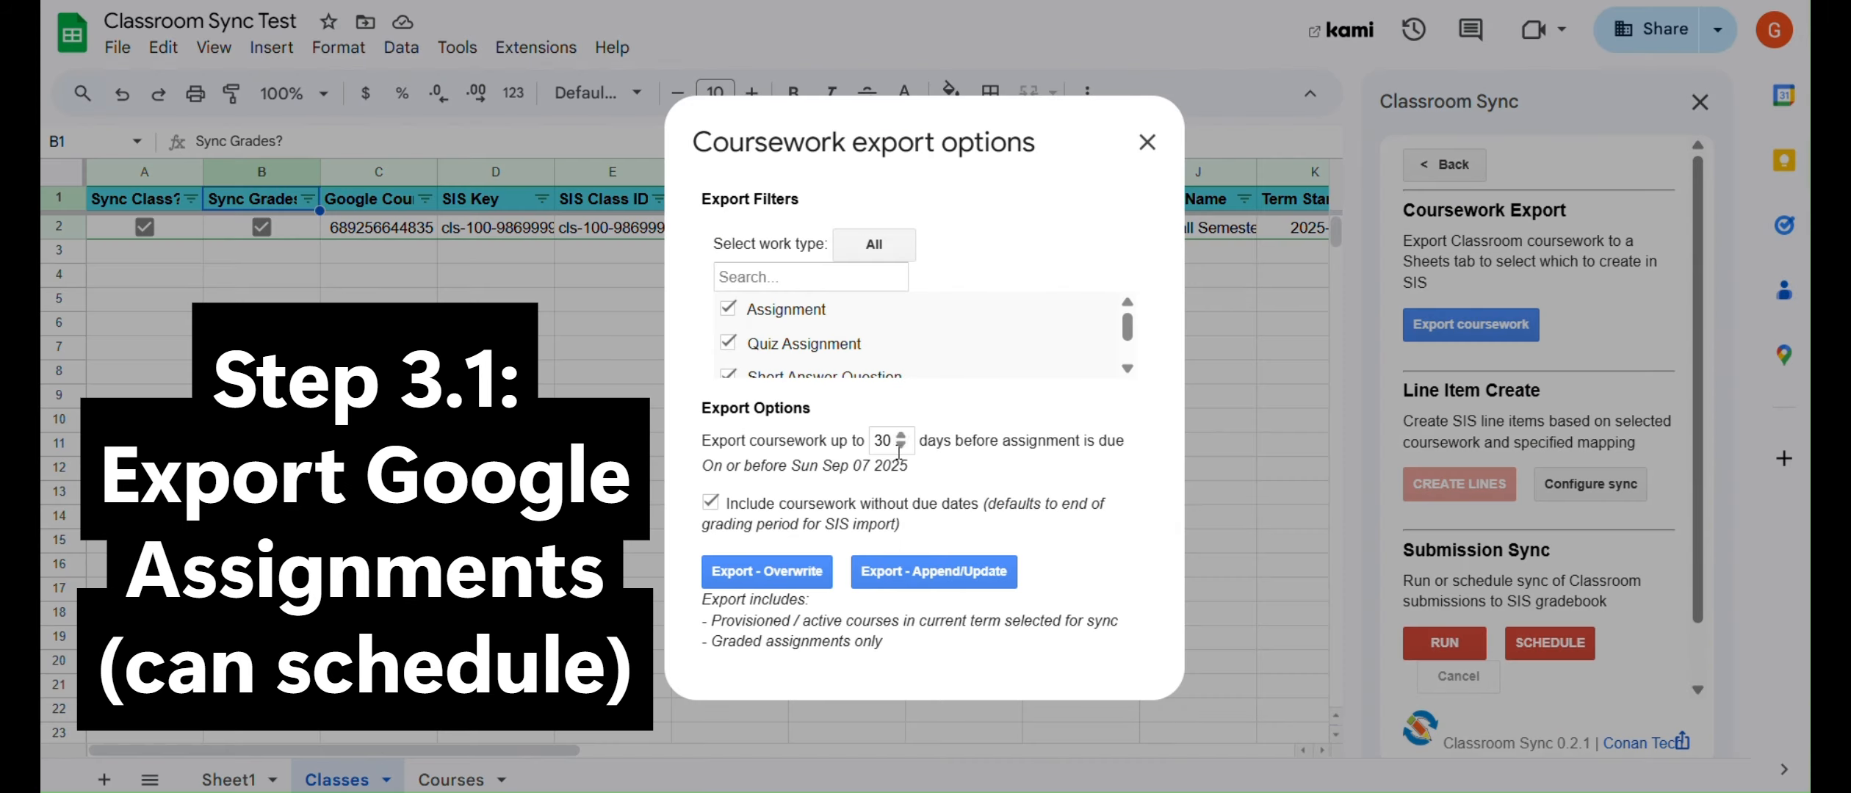
{"action": "left_click", "coordinate": [980, 664]}
{"action": "left_click", "coordinate": [781, 570]}
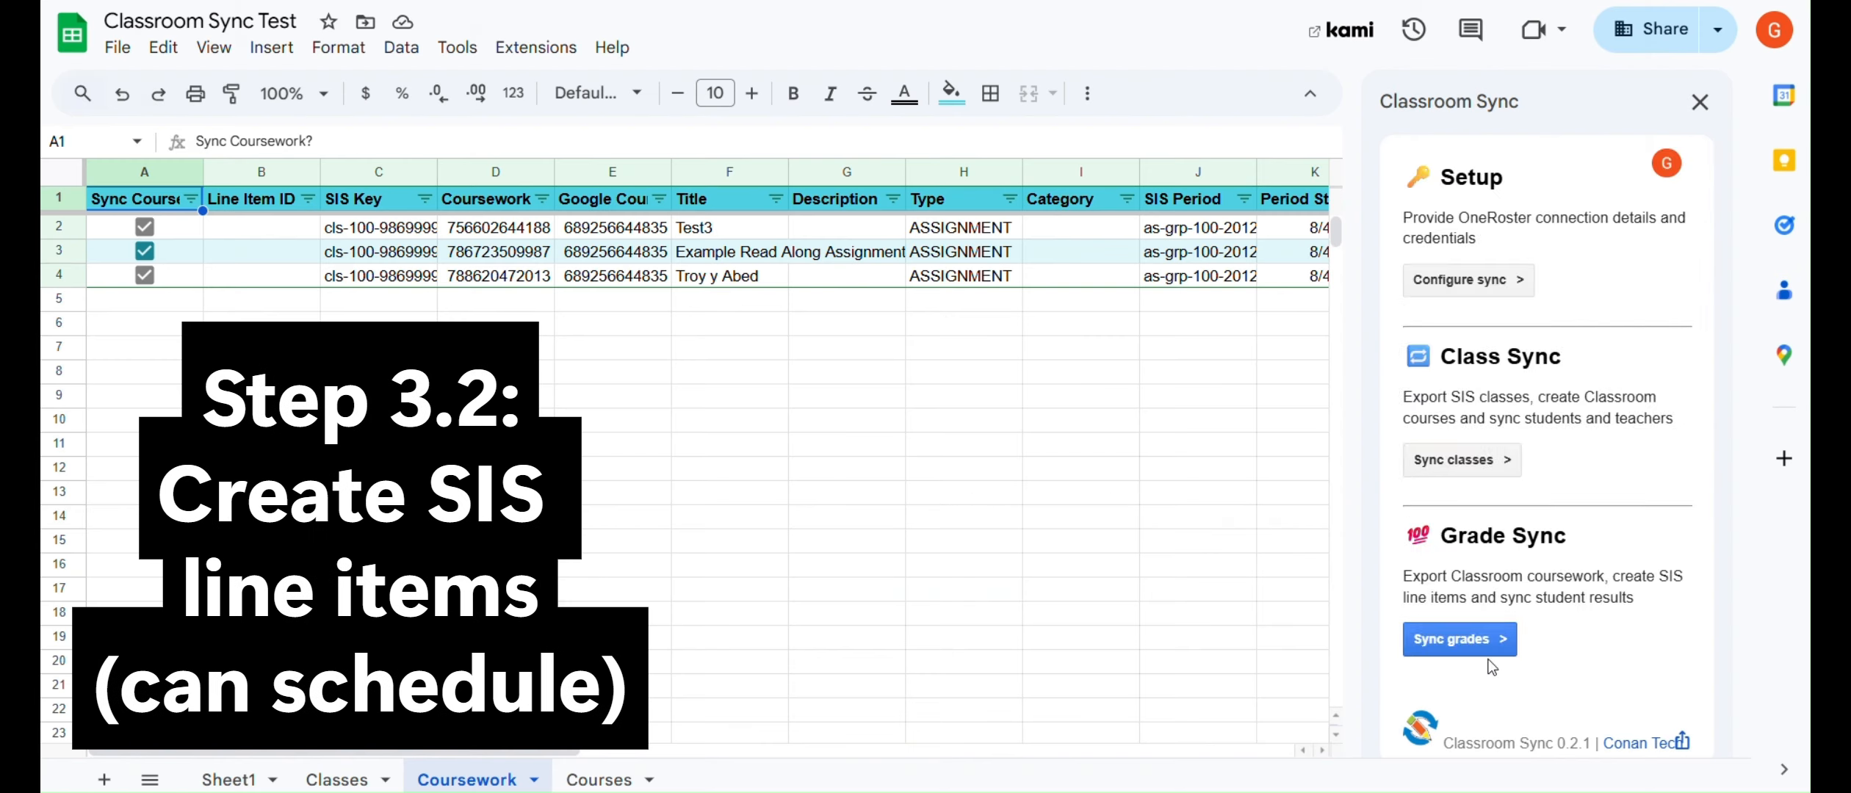
Create three SIS line items from the exported coursework, filling their IDs into the Coursework tab.
{"action": "left_click", "coordinate": [1488, 641]}
{"action": "left_click", "coordinate": [1482, 496]}
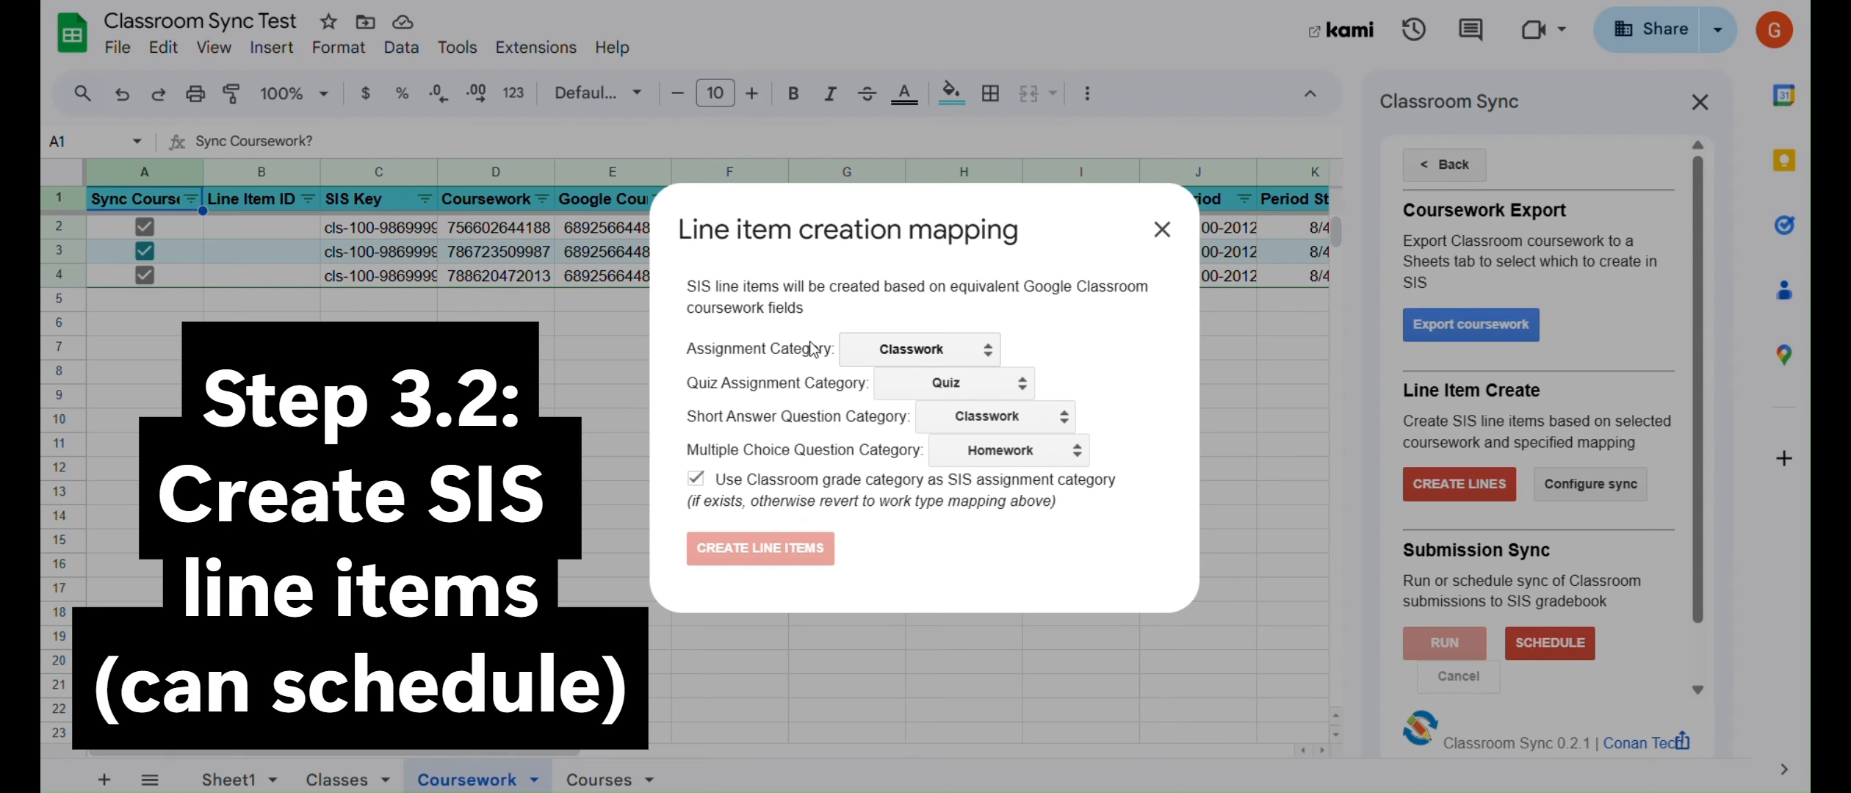
{"action": "left_click", "coordinate": [779, 548]}
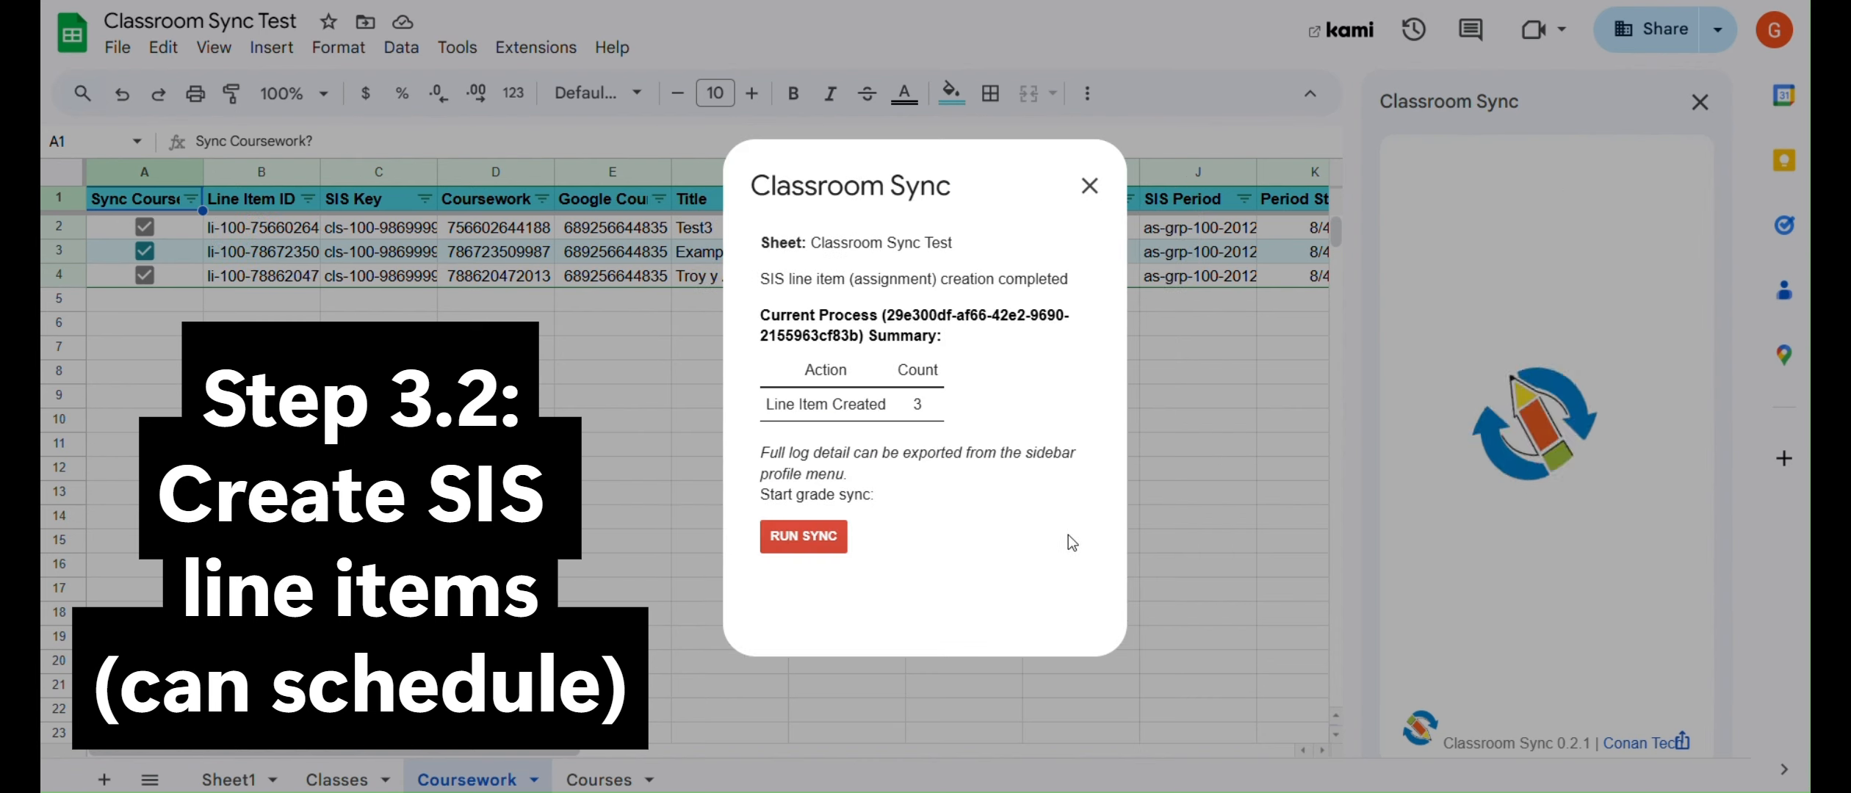
{"action": "left_click_drag", "start_coordinate": [761, 494], "coordinate": [859, 490]}
{"action": "left_click", "coordinate": [803, 537]}
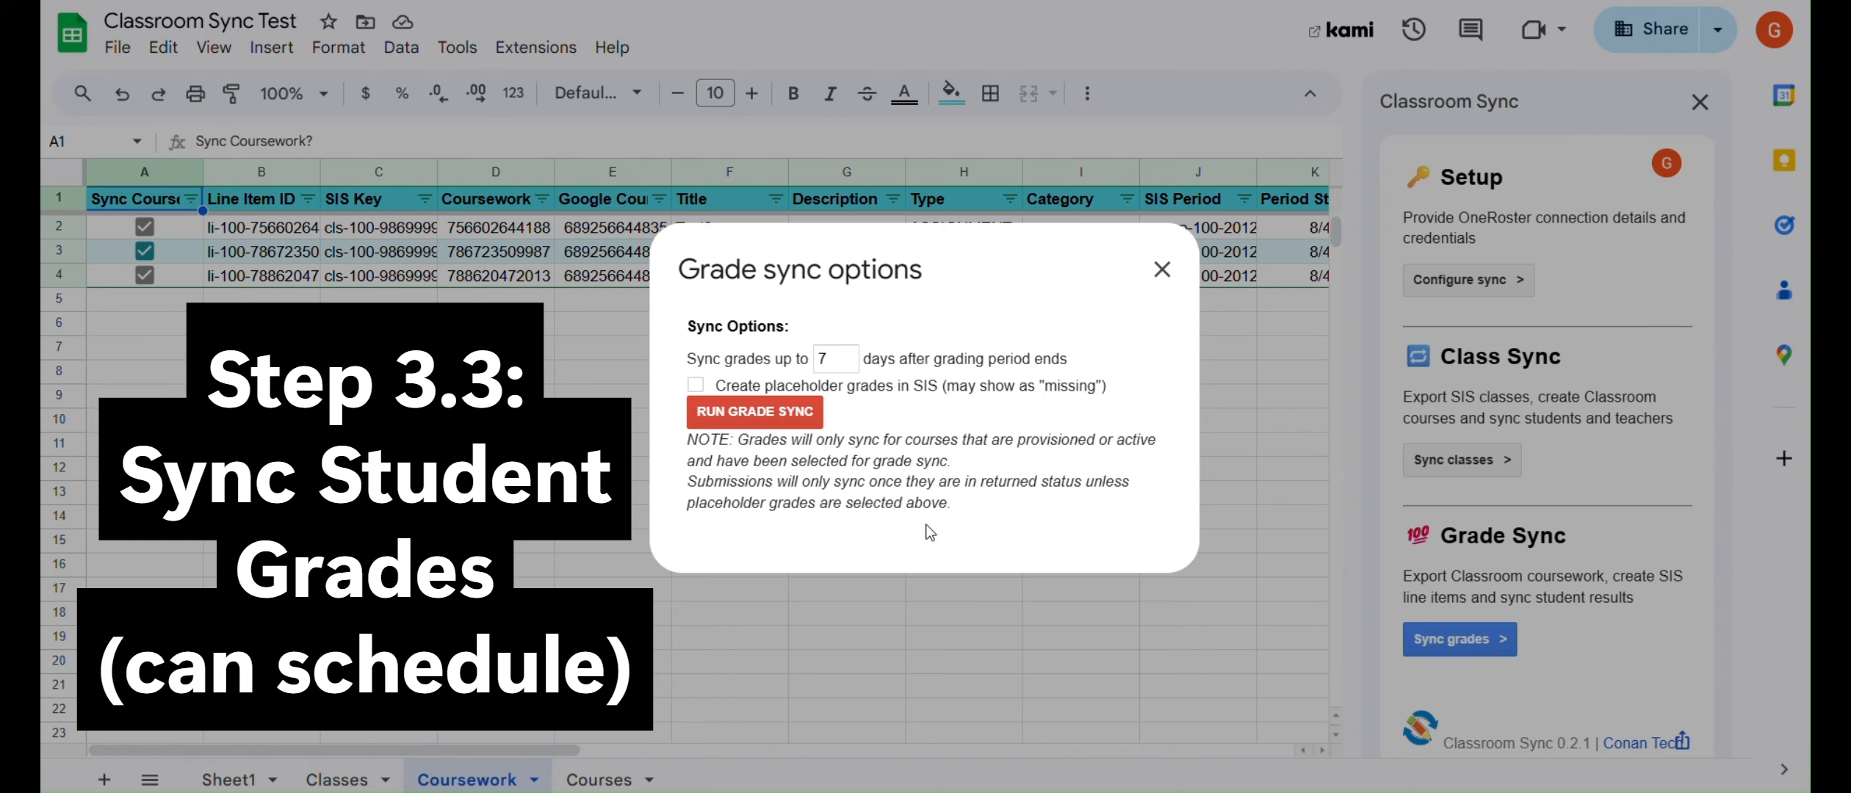
Run the student grade sync, review its 3 unfound-student failures, and return to the main overview.
{"action": "left_click", "coordinate": [788, 417]}
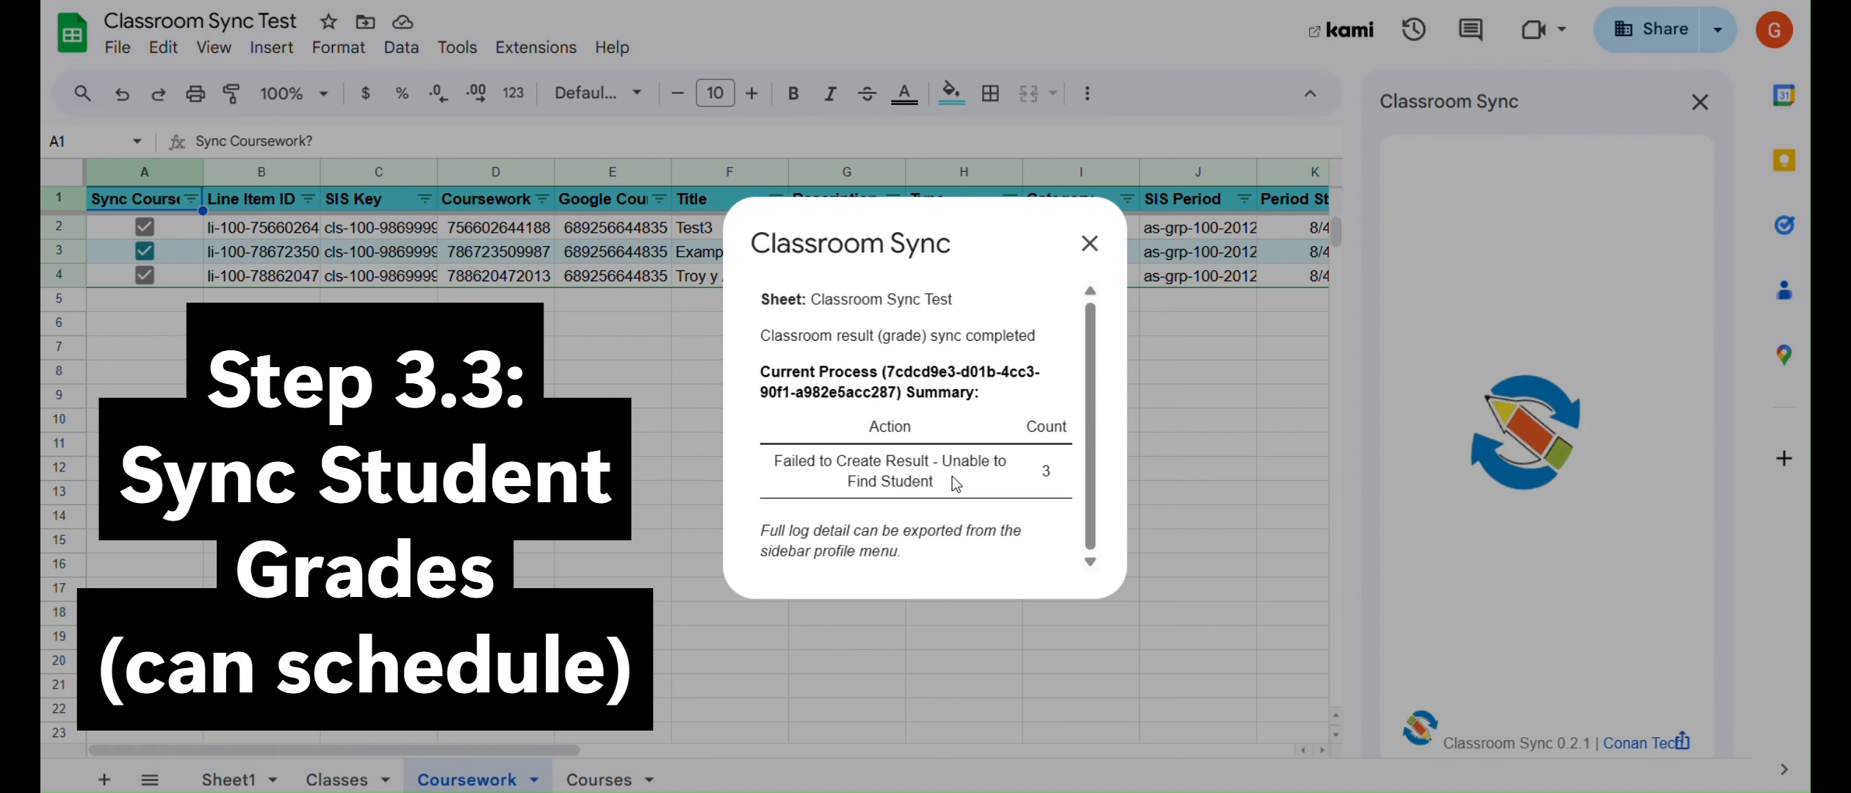
{"action": "left_click_drag", "start_coordinate": [944, 461], "coordinate": [951, 486]}
{"action": "left_click", "coordinate": [951, 486]}
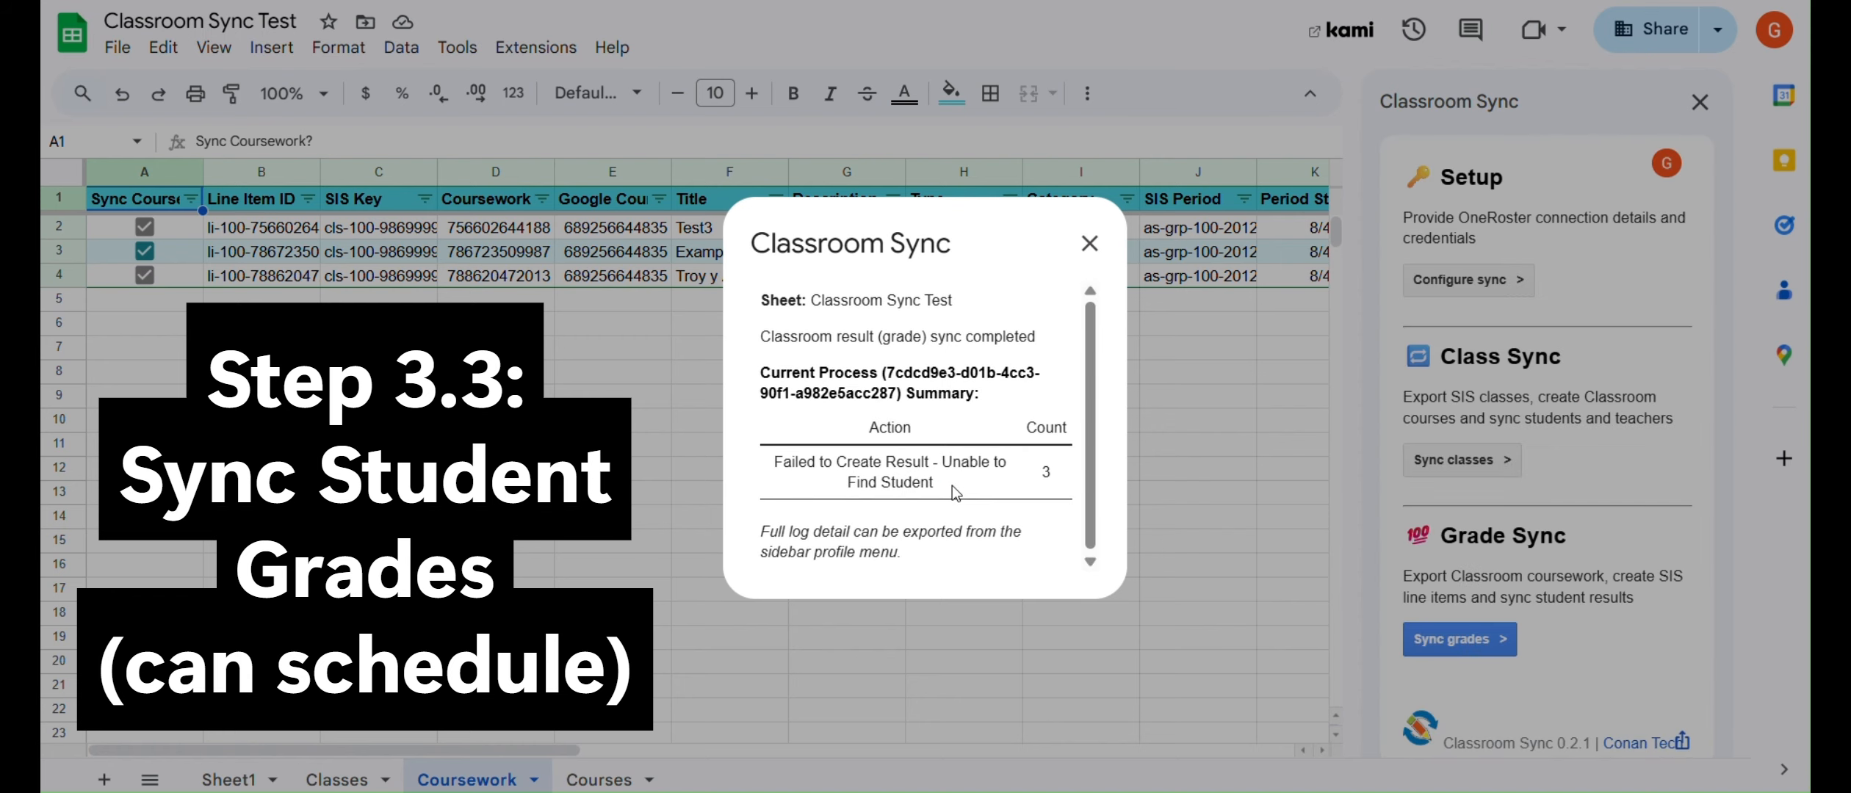
{"action": "left_click", "coordinate": [1090, 243]}
{"action": "left_click", "coordinate": [1459, 639]}
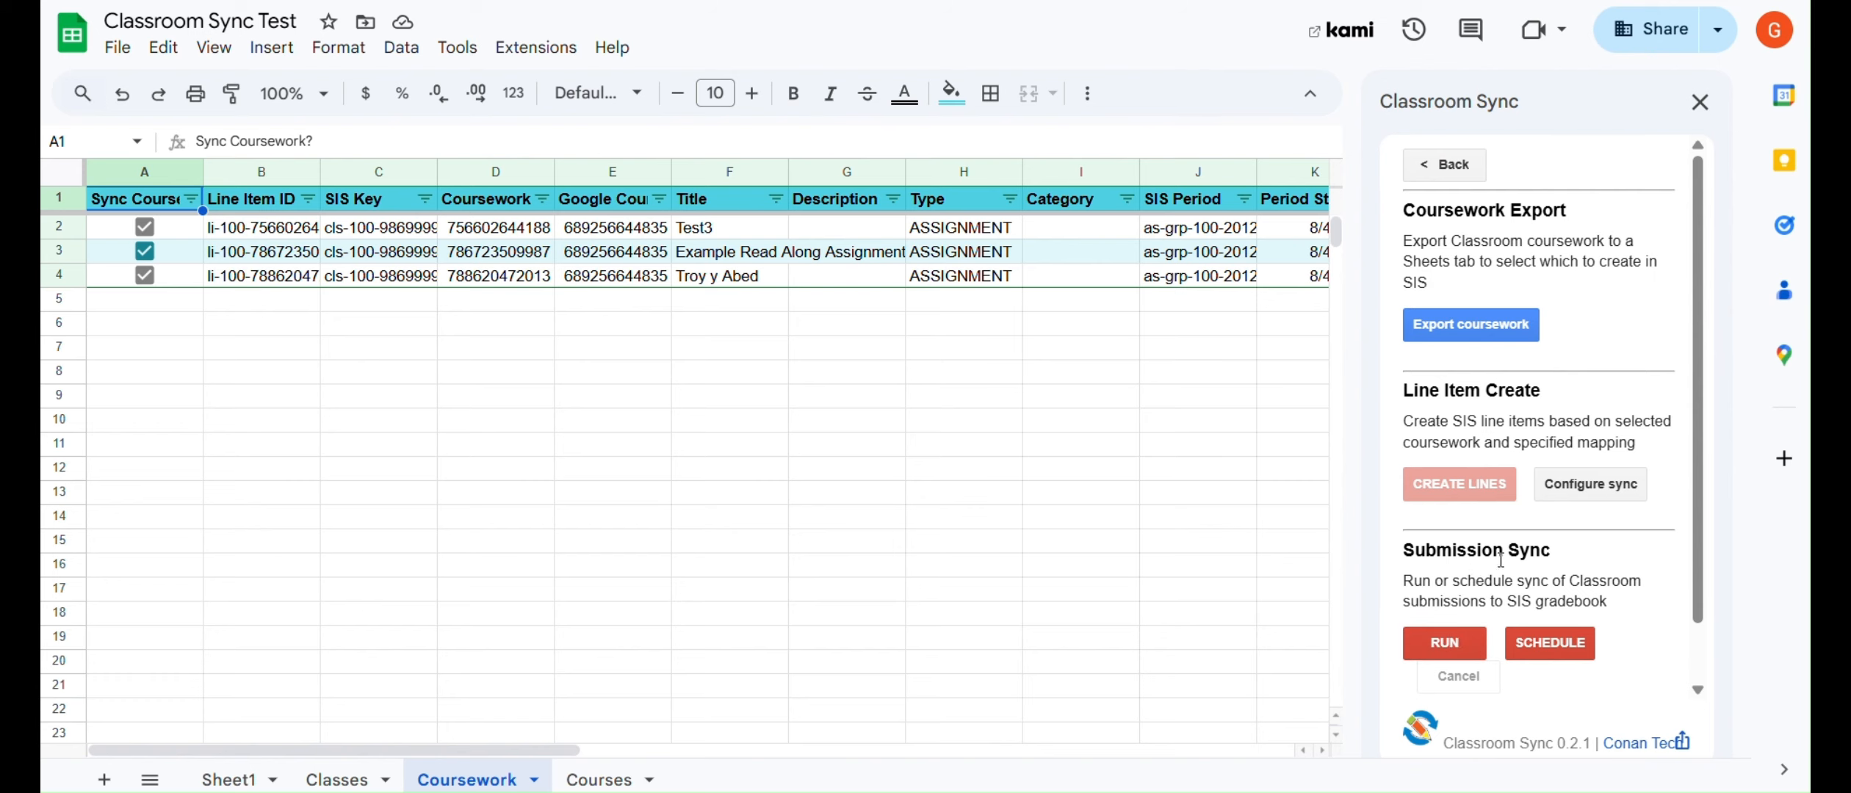
{"action": "left_click", "coordinate": [1442, 169]}
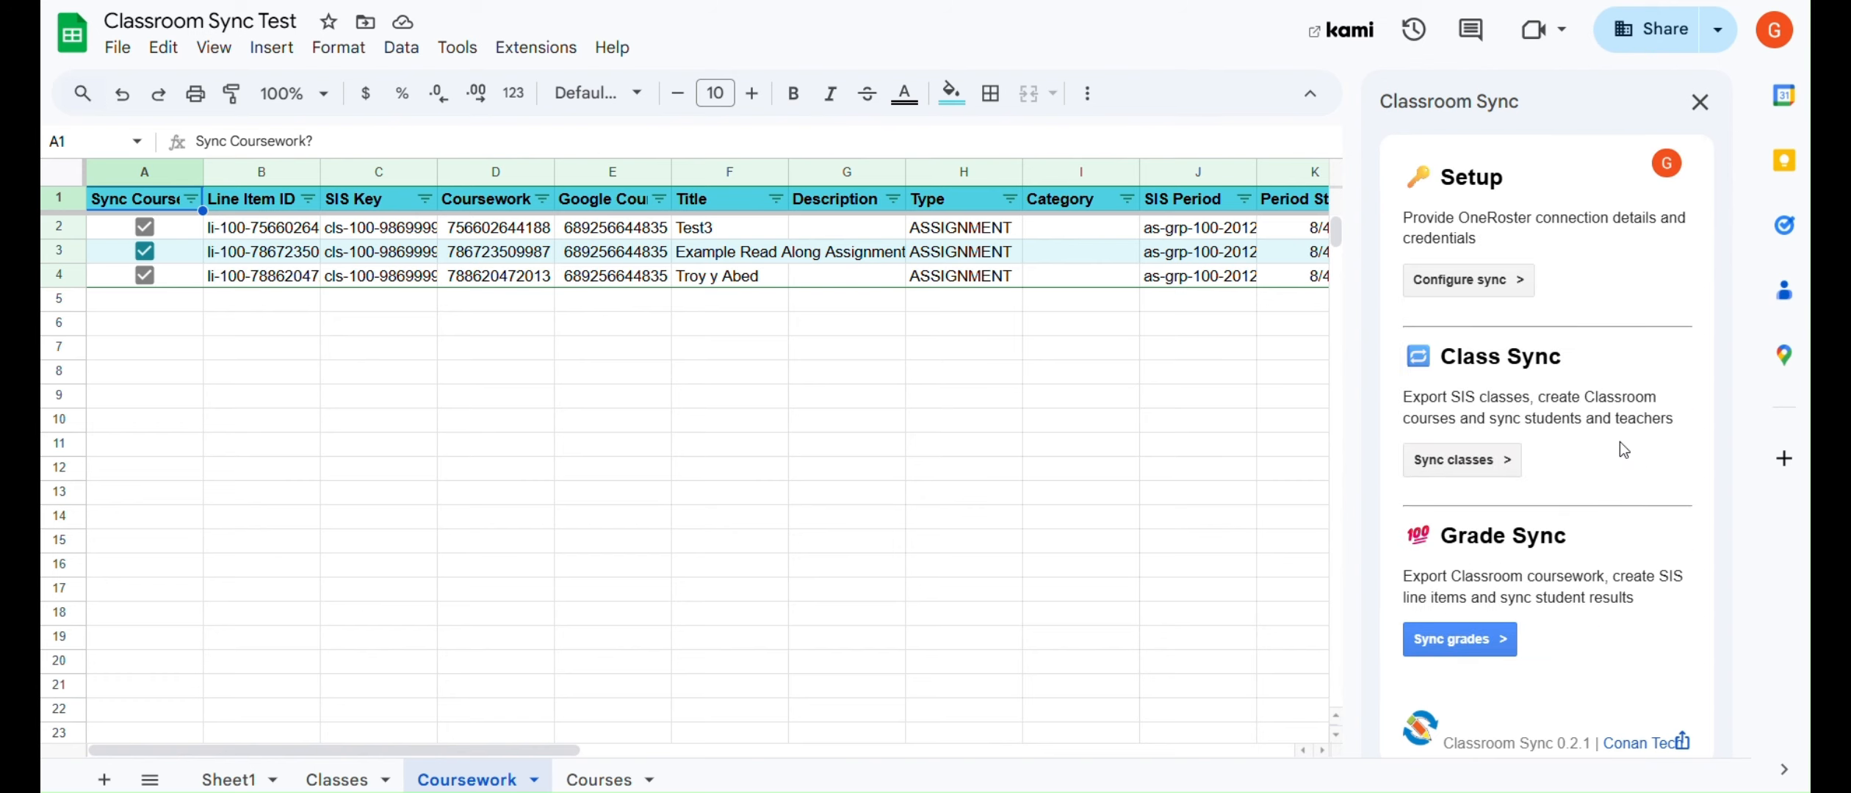